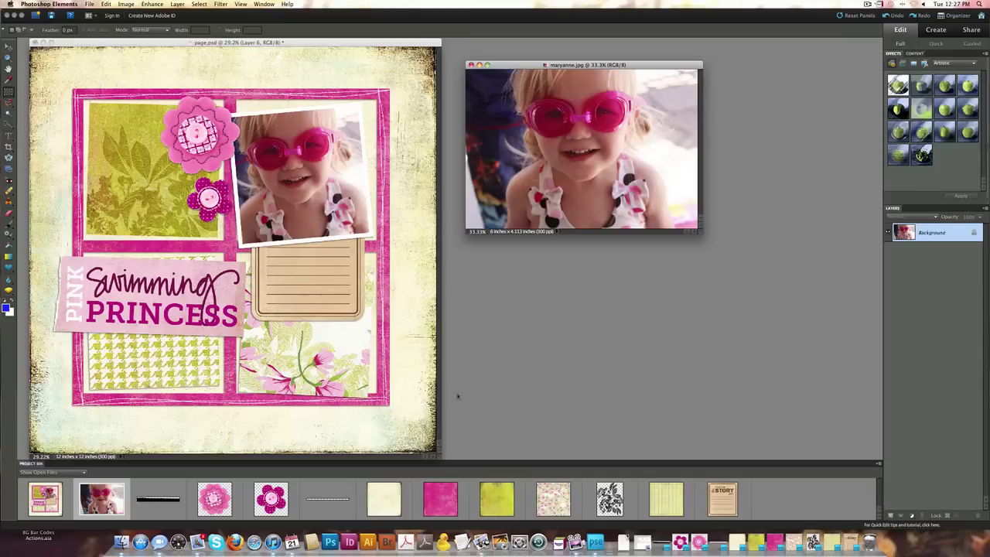
Reduce the page.psd view to 12.5% and move its window beside the maryanne.jpg photo to clear the workspace.
mouse_move(78, 43)
left_mouse_down()
mouse_move(87, 48)
mouse_move(76, 47)
left_mouse_up()
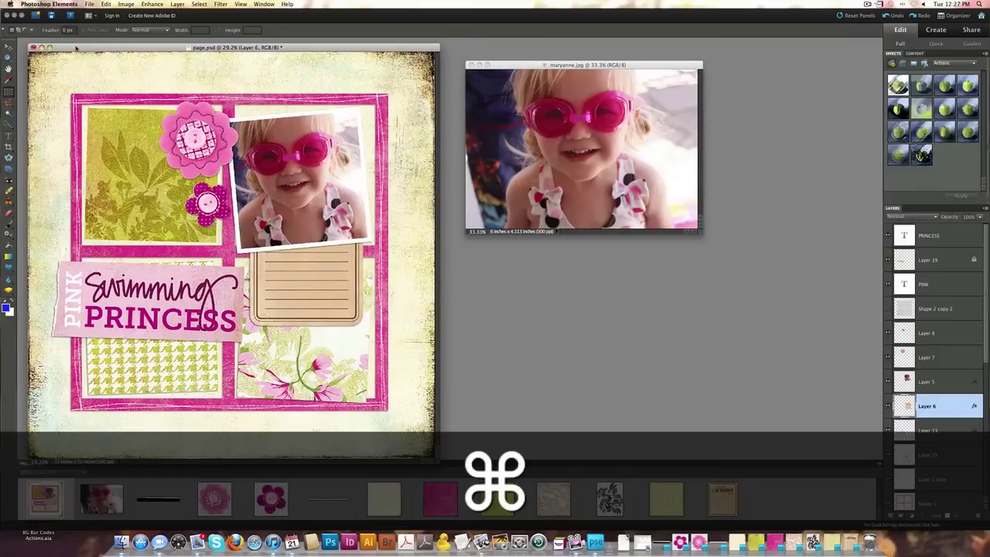
key("super+minus")
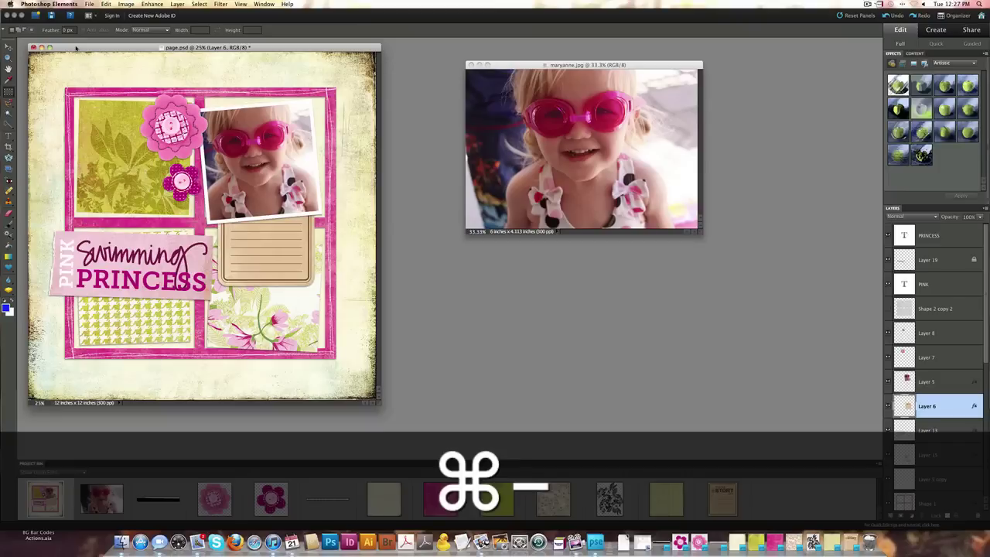
key("super+minus")
key("super+minus")
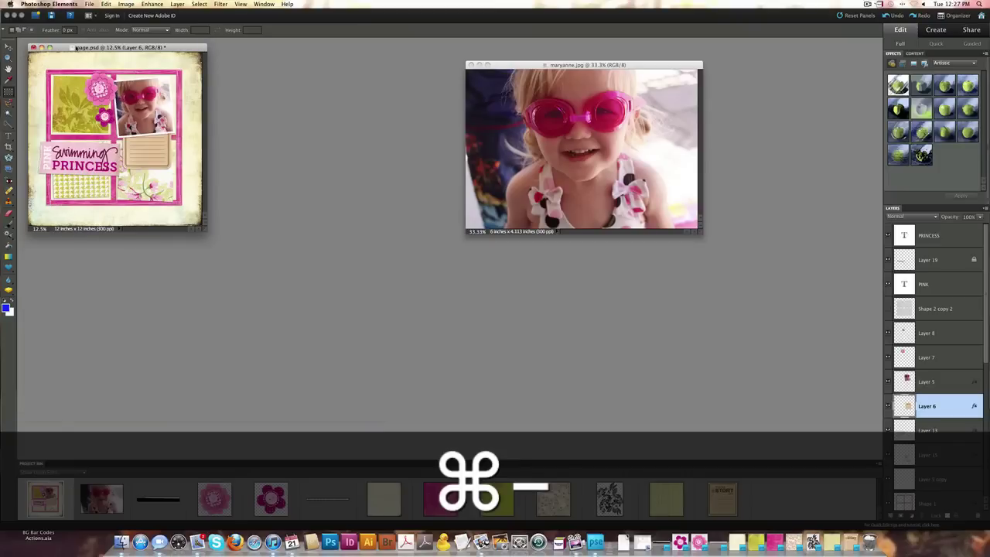
left_click_drag(61, 49, 710, 103)
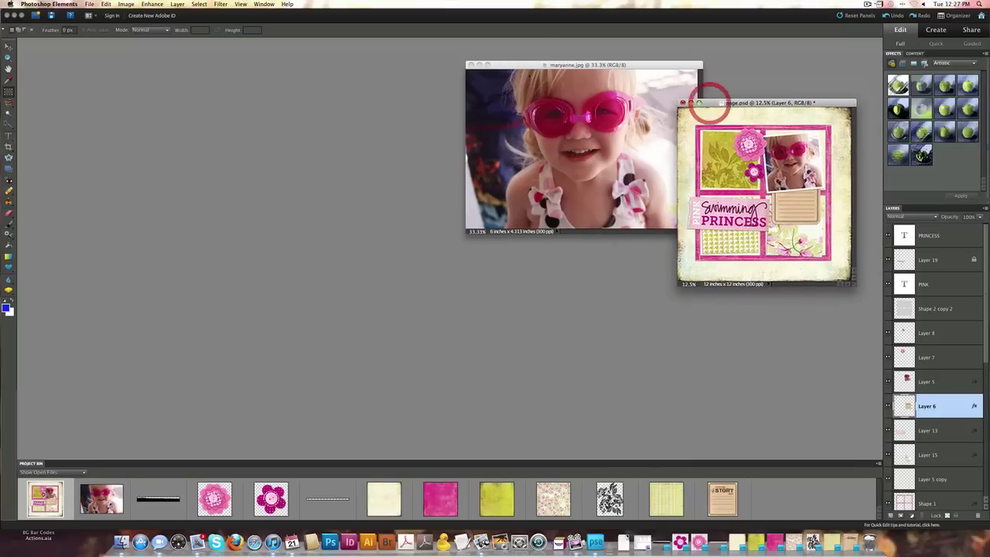
Create a blank document 12 inches wide and 12 inches high, and add the cream Inviting.jpg paper as its background.
left_click(89, 4)
mouse_move(116, 14)
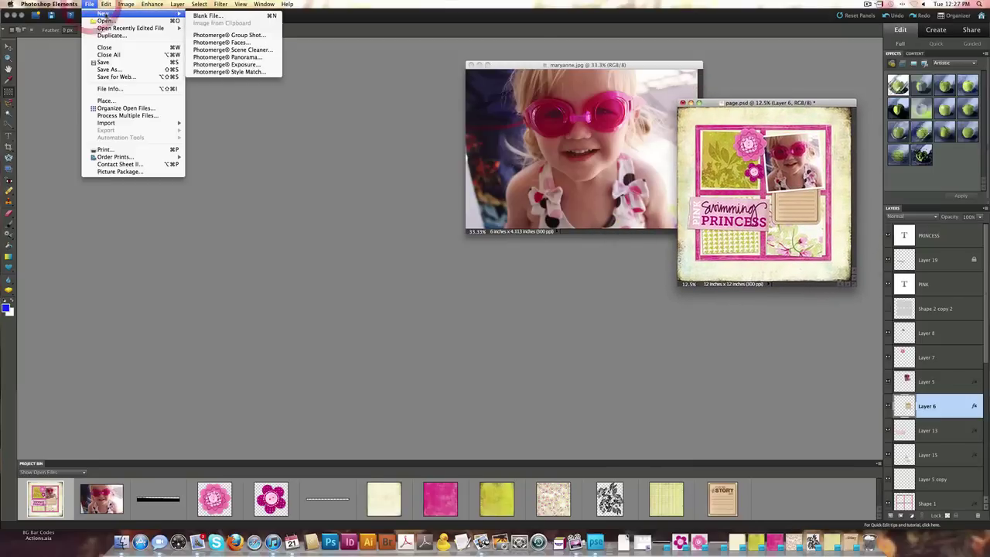
left_click(222, 19)
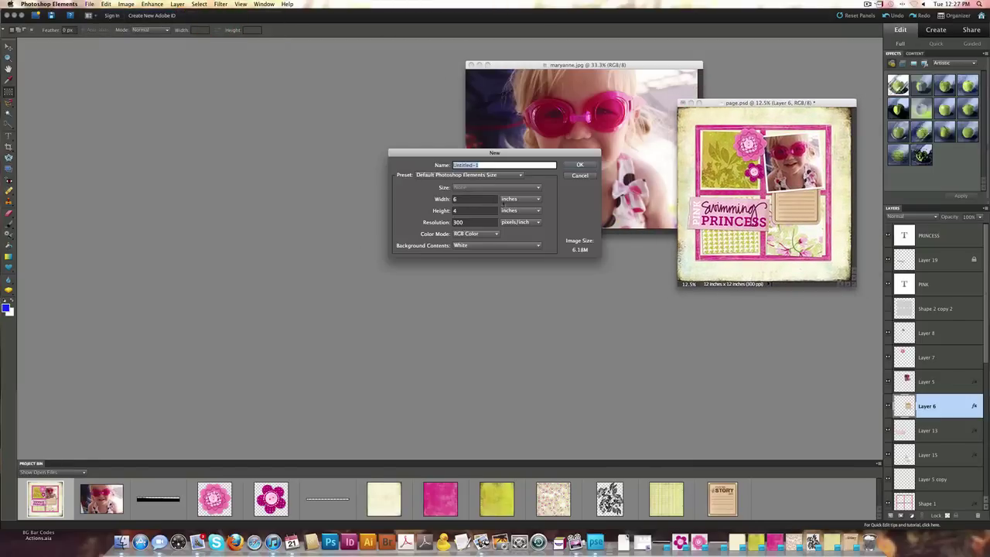
double_click(465, 199)
type("12")
double_click(466, 211)
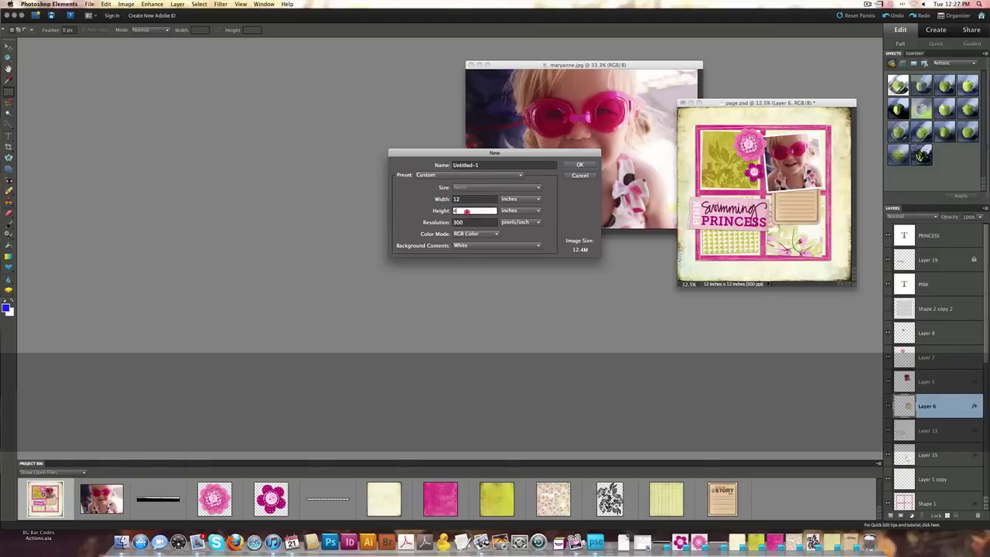
type("12")
left_click(580, 165)
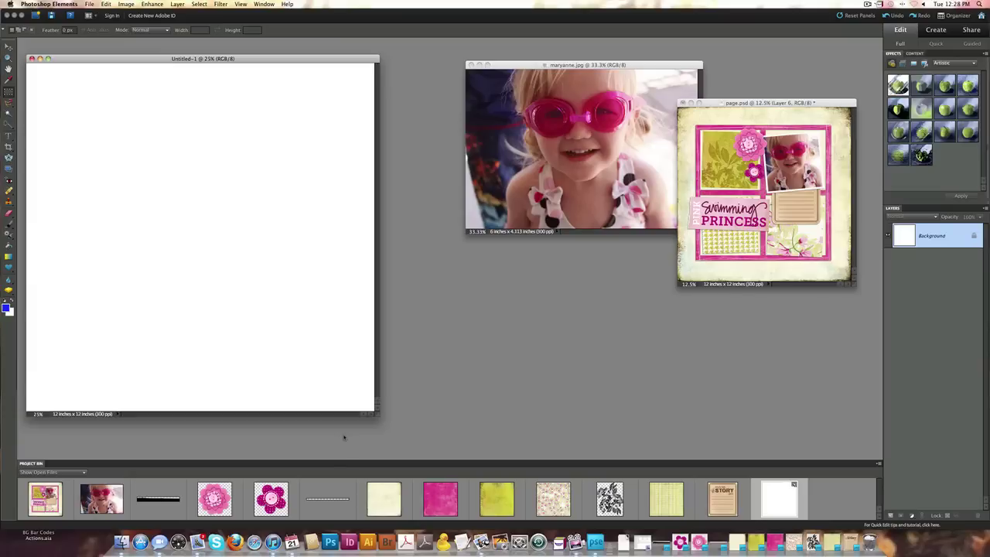
left_click_drag(379, 501, 215, 268)
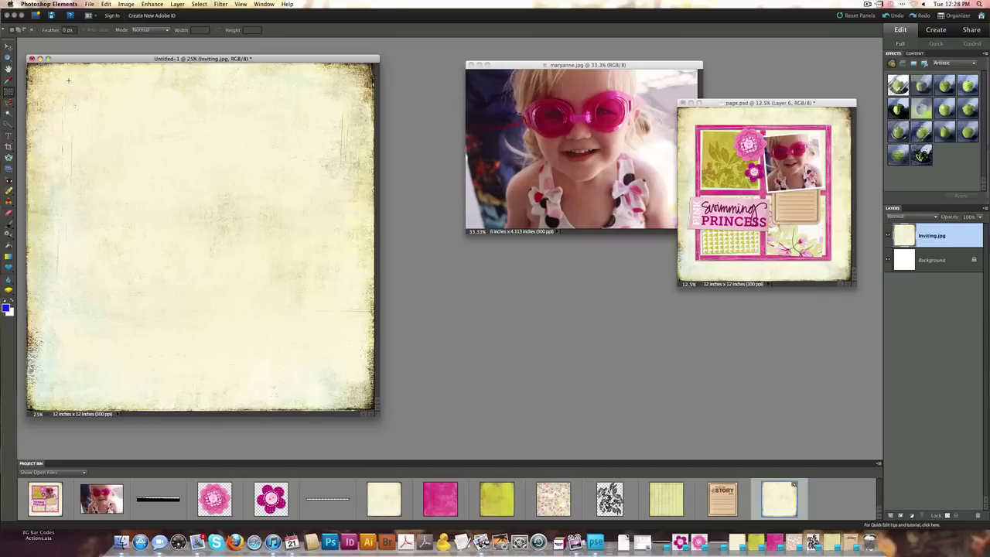
Place the page.psd window beside the new document and enlarge its view to 25% for reference.
left_click_drag(757, 102, 469, 76)
key("super+equal")
key("super+equal")
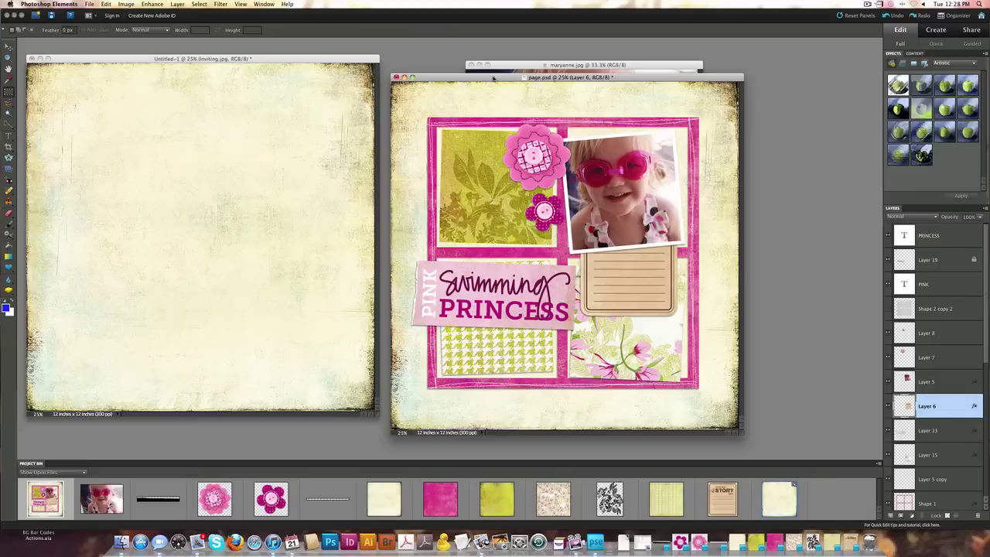
left_click_drag(495, 79, 525, 78)
Draw a large blue square with the Rectangle shape tool, roughly centered on the cream paper of the new document.
left_click(261, 66)
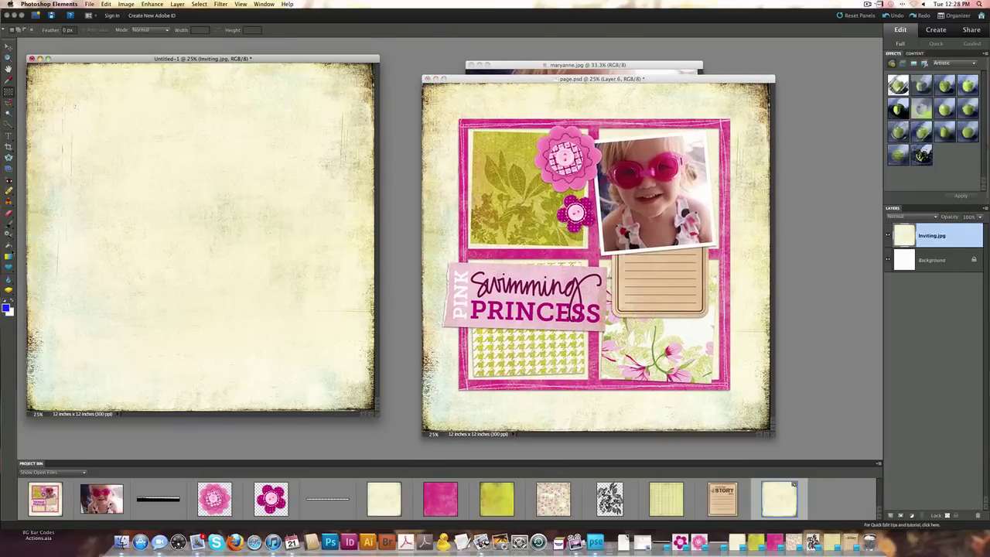
key("u")
left_click_drag(9, 267, 39, 261)
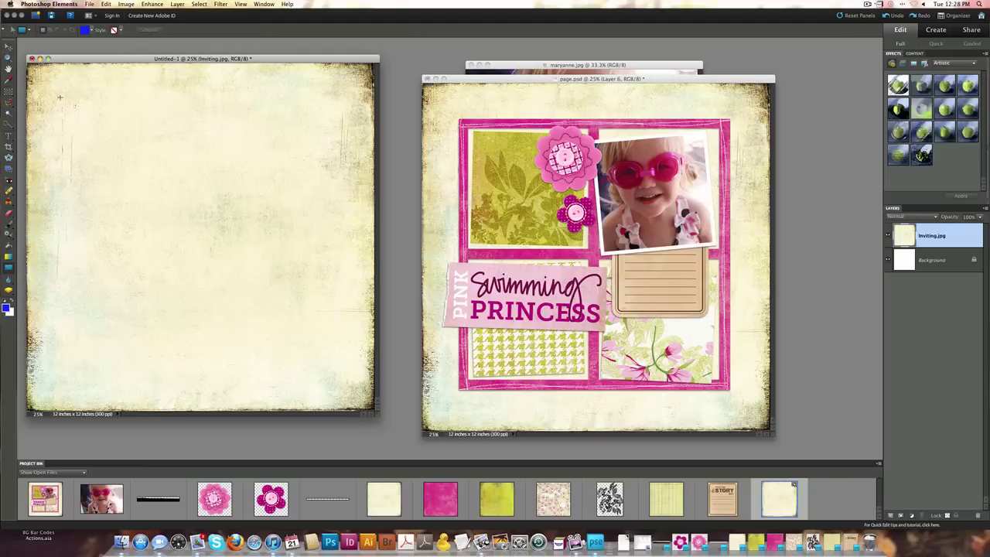
left_click_drag(67, 105, 370, 367)
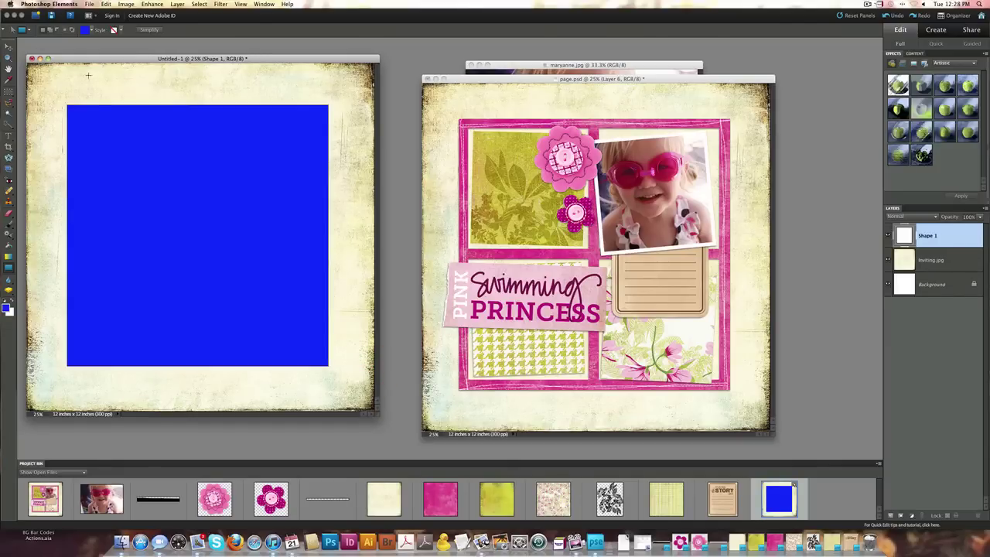
Draw a smaller square in the upper-left quarter of the blue square and recolor it grayish violet.
left_click_drag(76, 114, 202, 235)
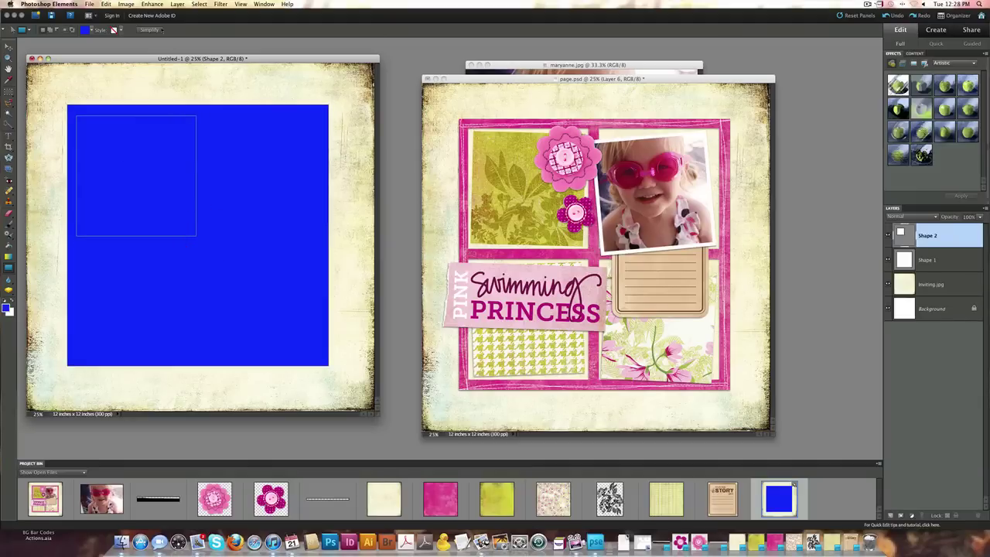
left_click(88, 31)
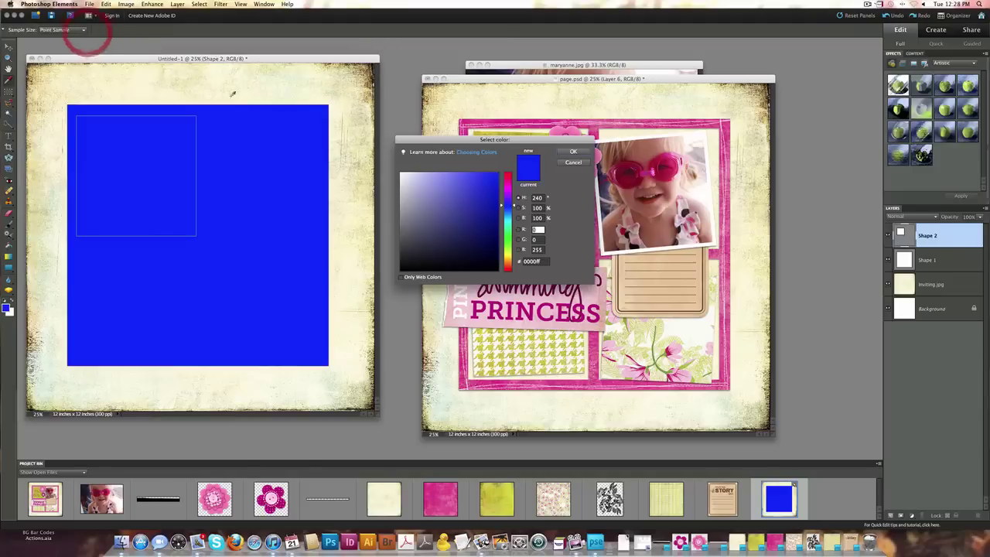
left_click(422, 200)
left_click(574, 150)
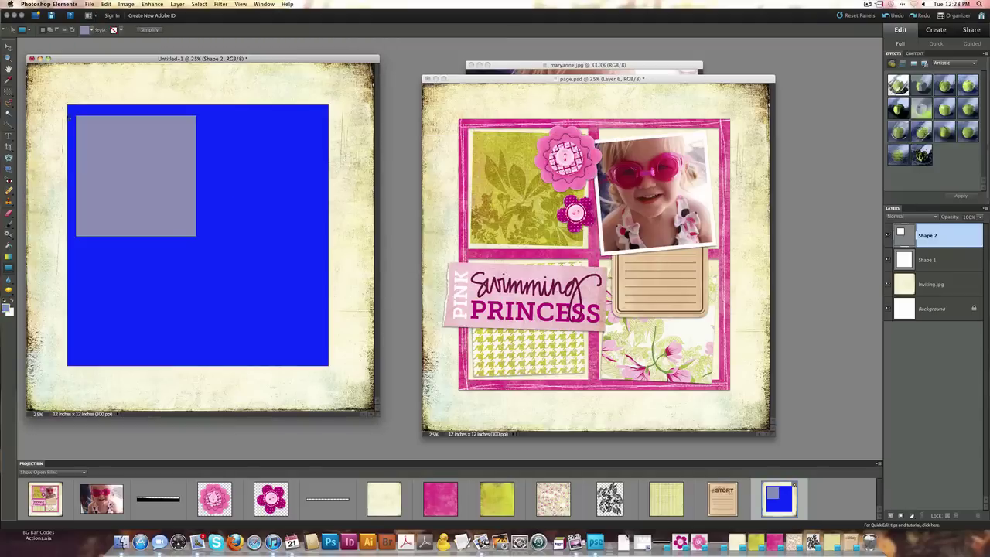
Duplicate the small square to its right, then duplicate the pair below to form a two-by-two grid.
key("v")
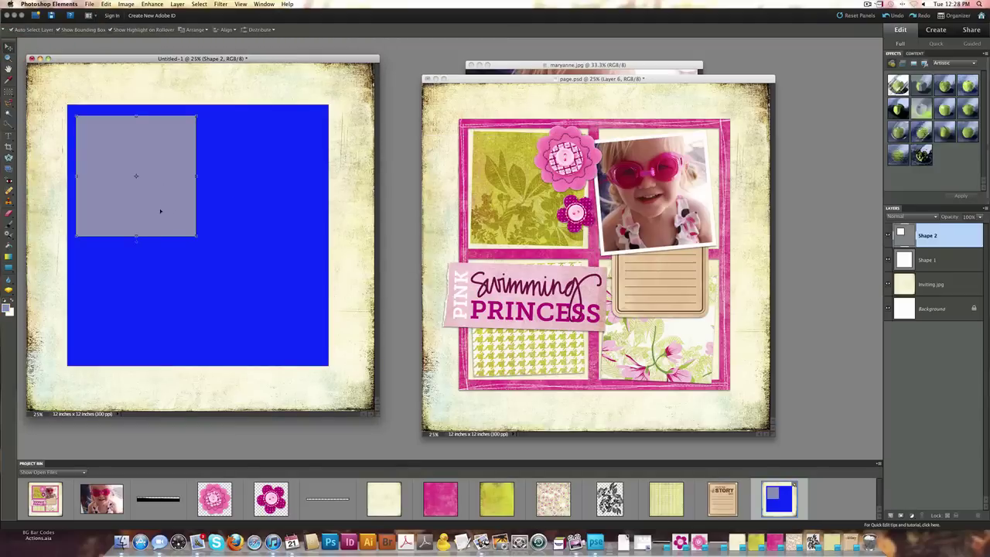
left_click_drag(158, 208, 284, 203)
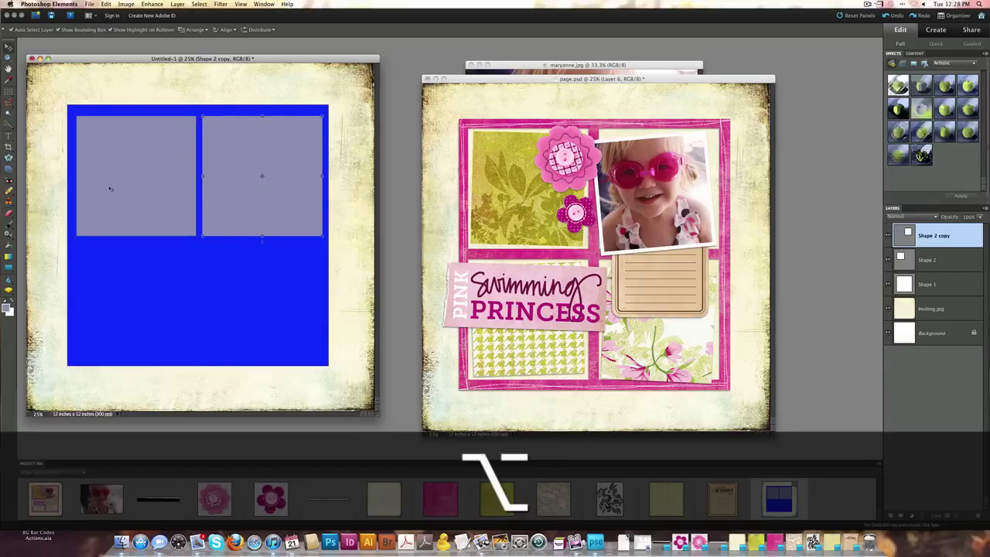
left_click(142, 181, "shift")
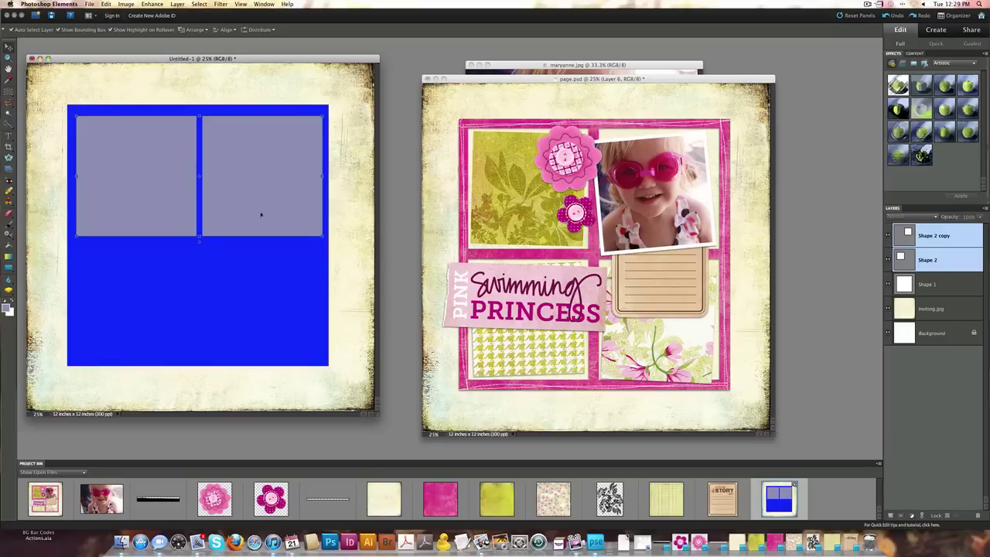
left_click_drag(259, 184, 280, 303)
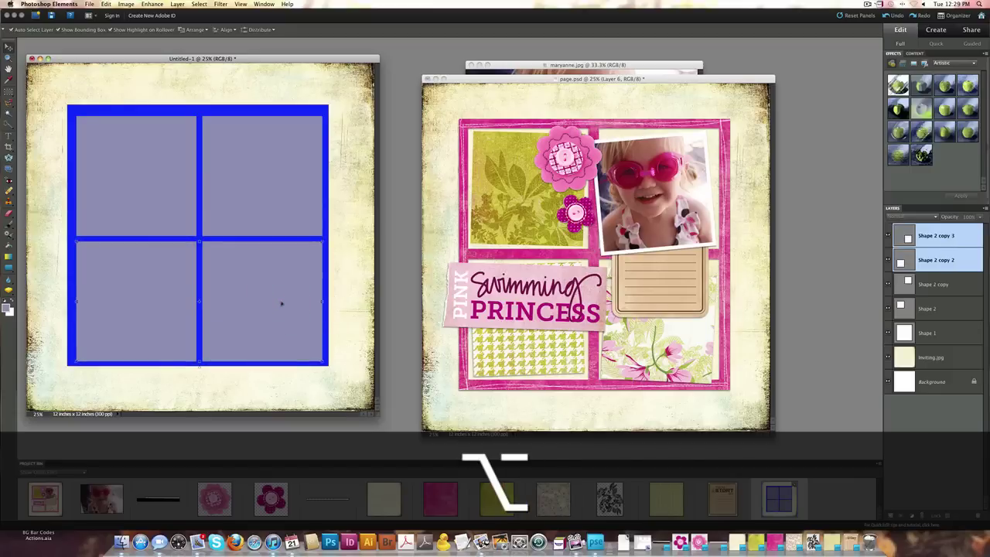
Select all four small squares and scale them down proportionally so the grid fits inside the blue square with wider margins.
left_click(941, 239, "shift")
left_click(937, 308, "shift")
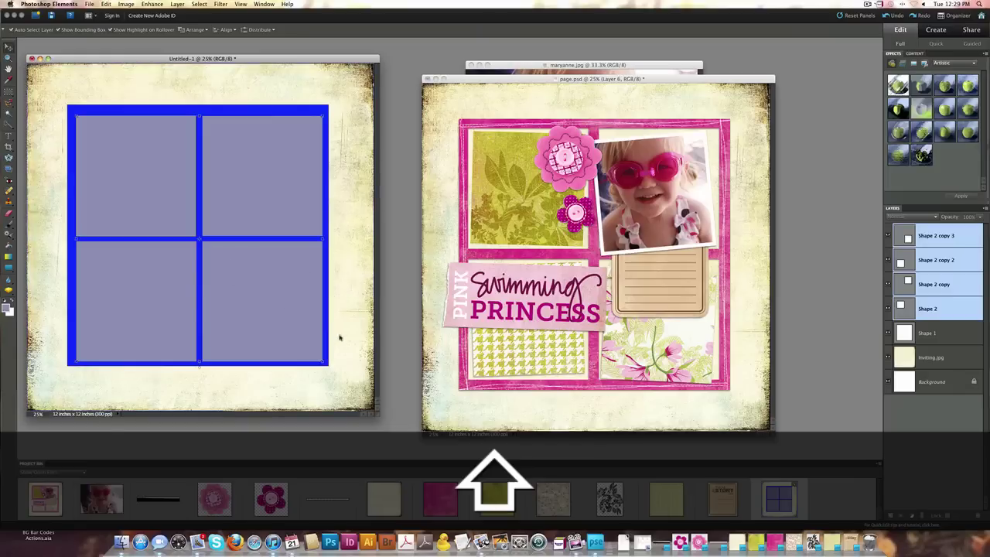
left_click_drag(322, 361, 314, 353)
left_click_drag(242, 298, 244, 299)
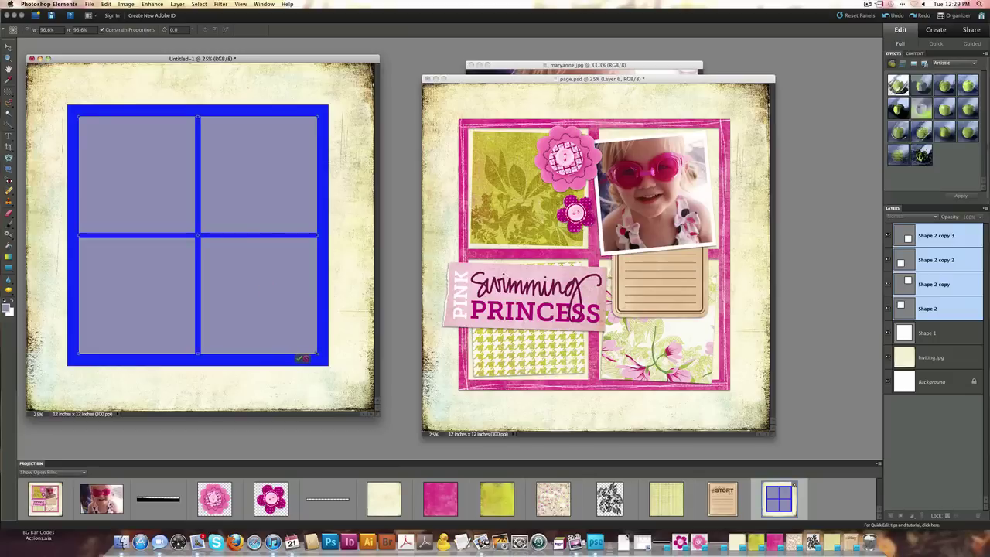
left_click_drag(316, 352, 312, 350)
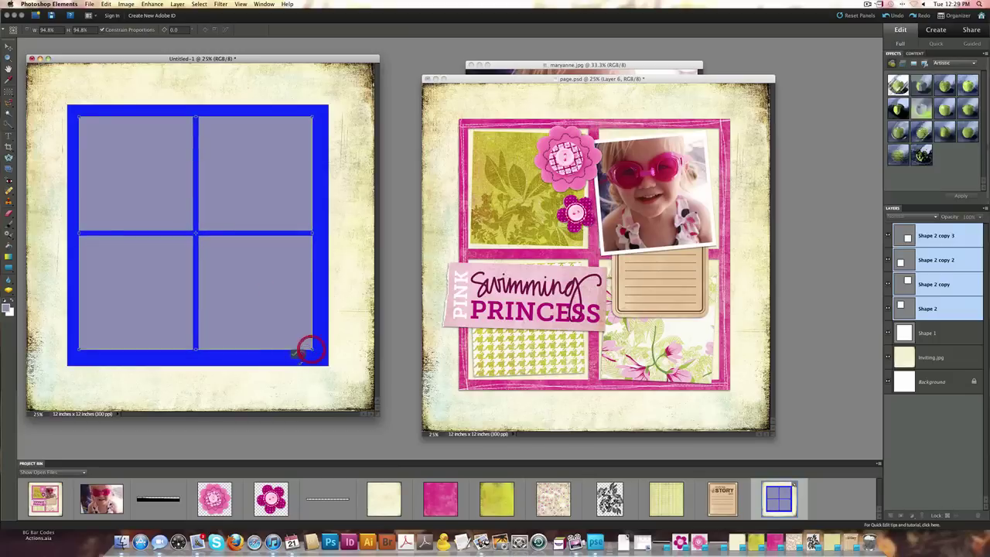
left_click(296, 353)
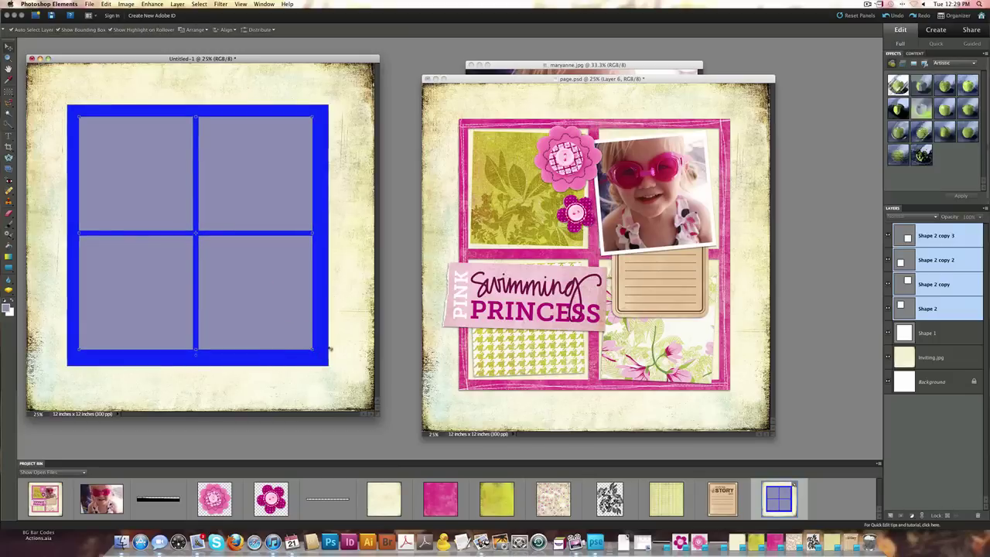
Move the lower-right square diagonally toward the blue square's corner and align the upper-right square to its right edge.
left_click(945, 334)
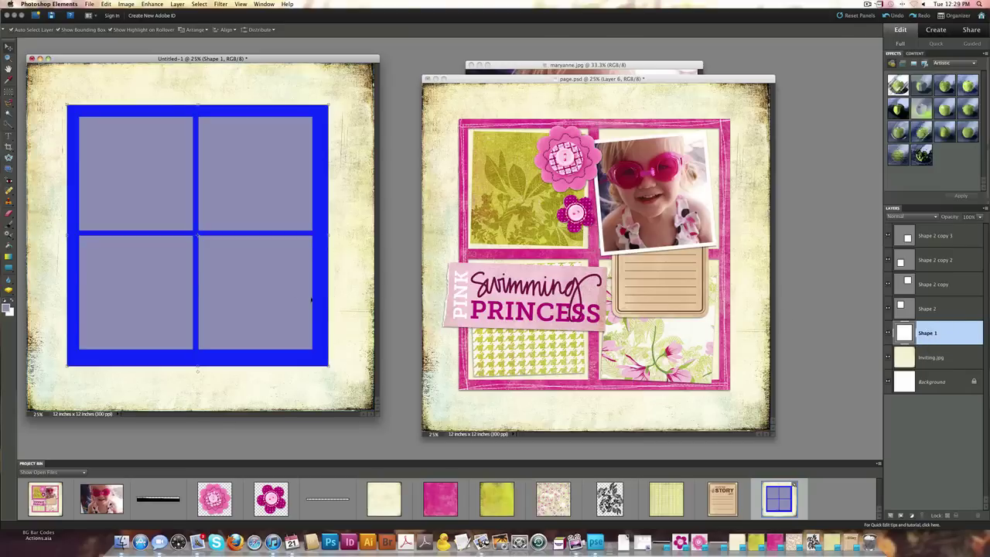
left_click(263, 303)
left_click_drag(258, 303, 265, 306)
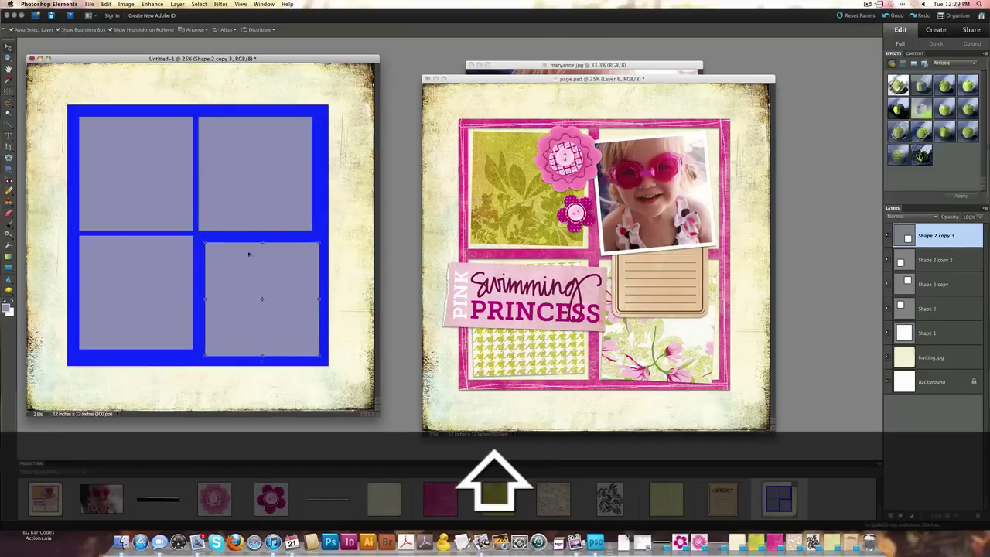
left_click(258, 174, "shift")
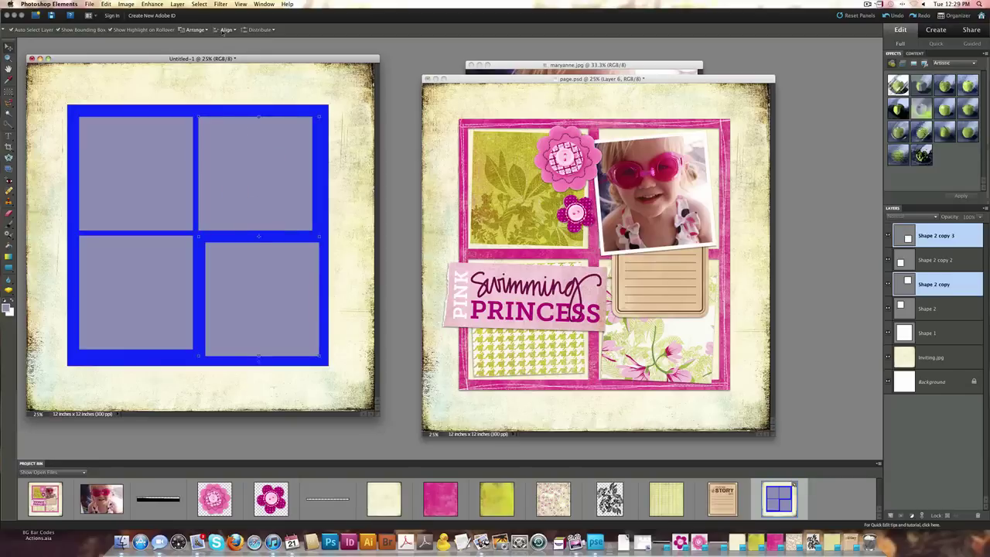
left_click(227, 30)
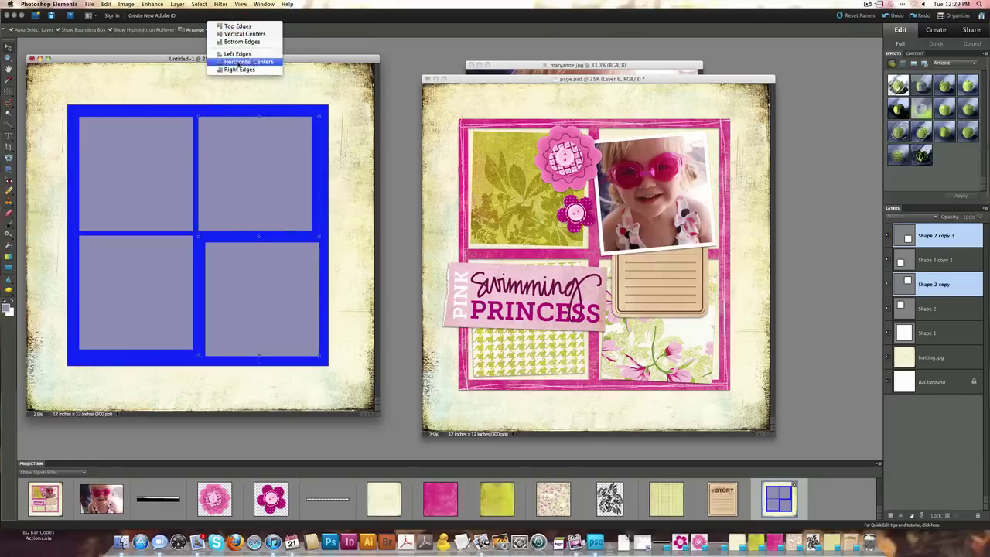
left_click(241, 70)
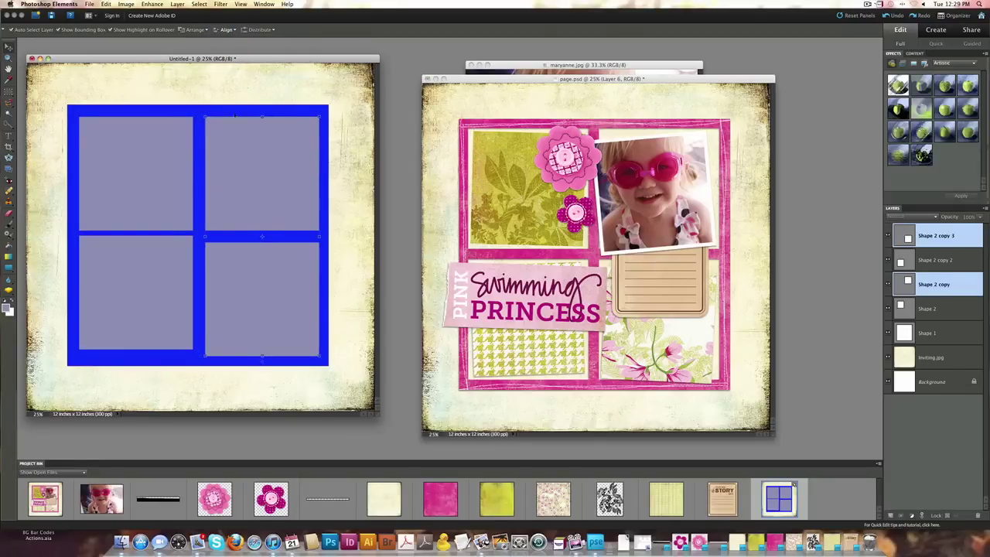
Align the bottom edges of the two lower squares.
left_click(128, 288)
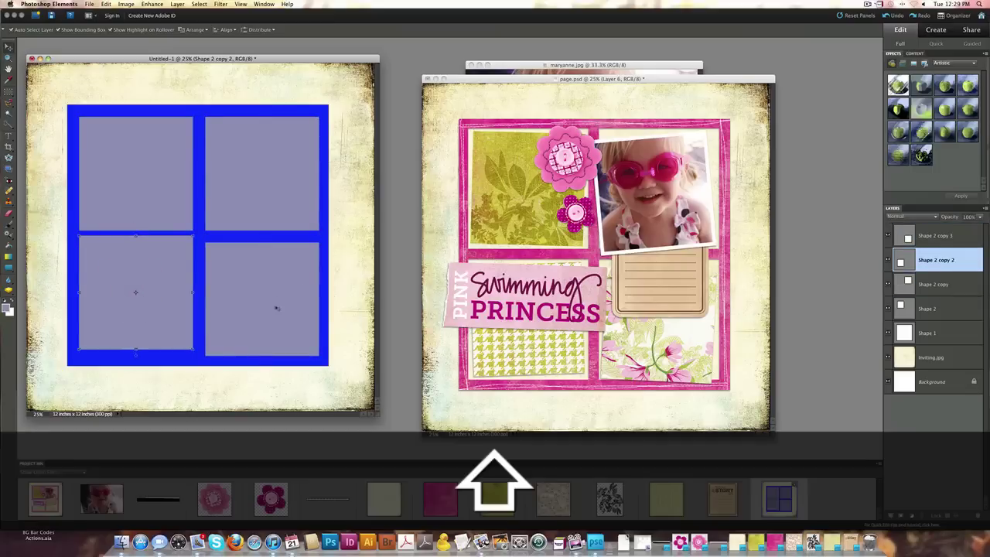
left_click(276, 305, "shift")
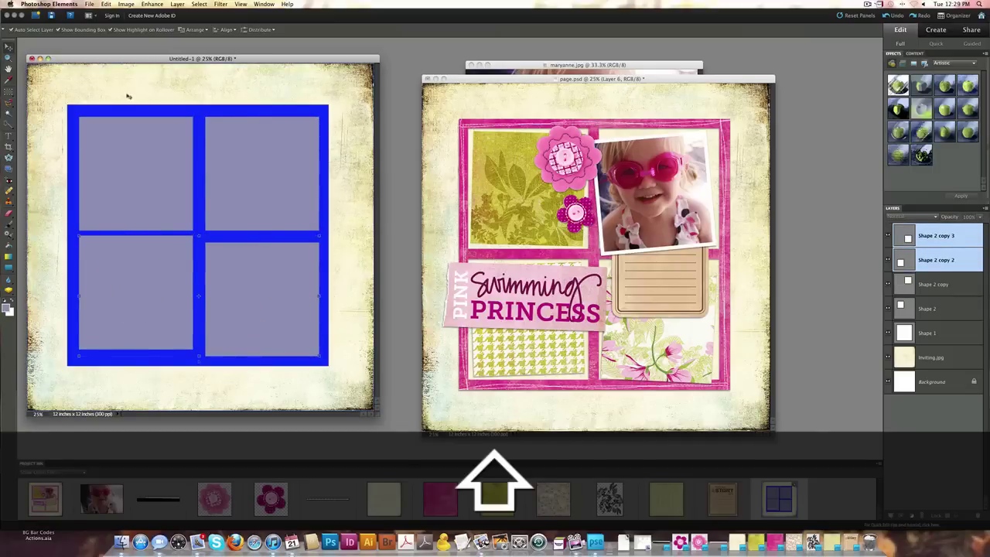
left_click(226, 30)
left_click(239, 41)
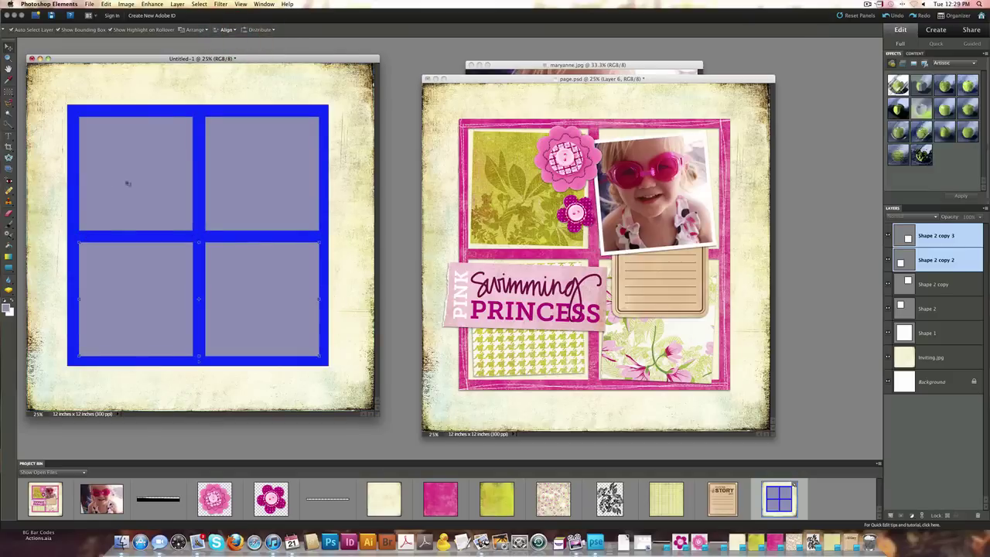
Select all four small squares and shift them slightly up and left to center them within the blue square.
left_click(183, 195, "shift")
left_click(250, 204, "shift")
left_click_drag(251, 203, 250, 201)
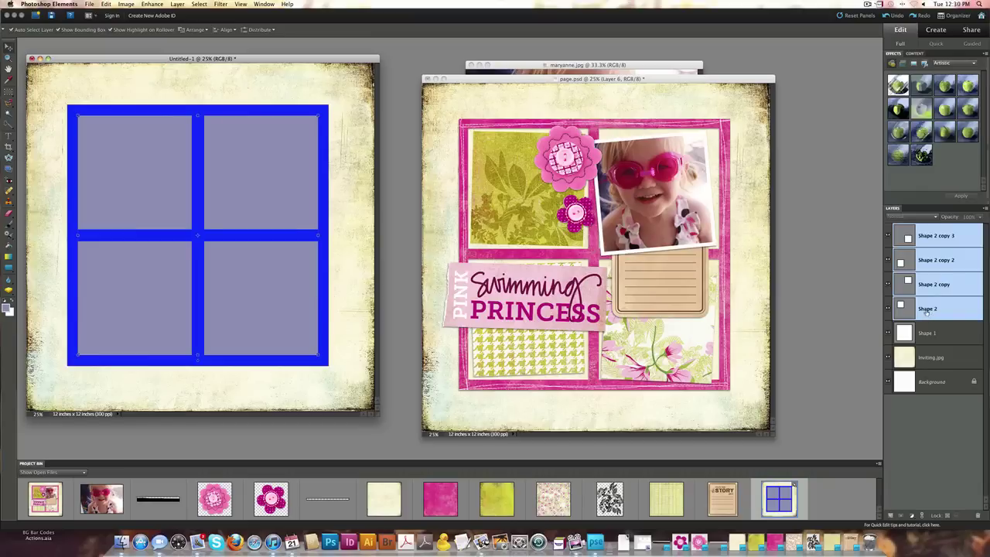
Merge the four small squares into one layer and select the Shape 1 layer of the large blue square.
key("super+e")
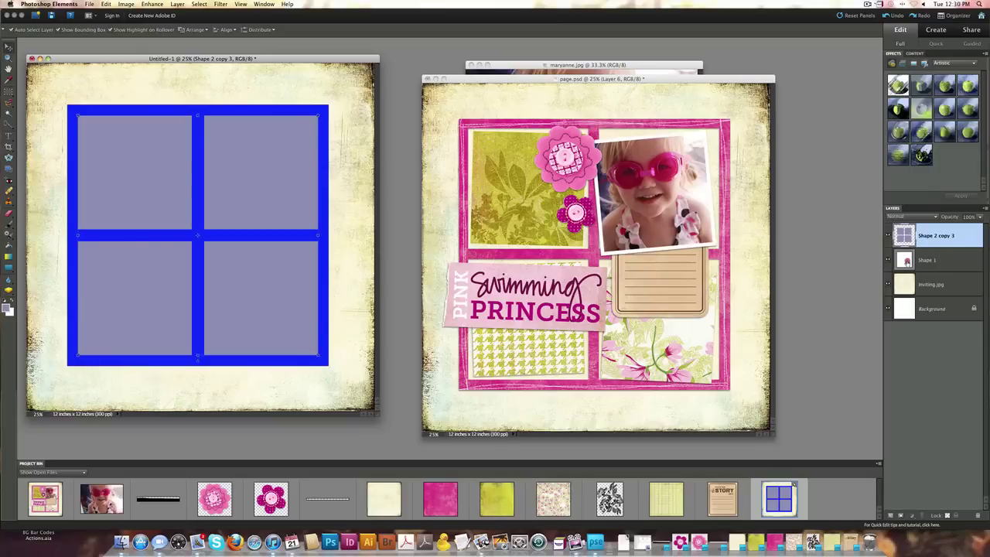
left_click(909, 263)
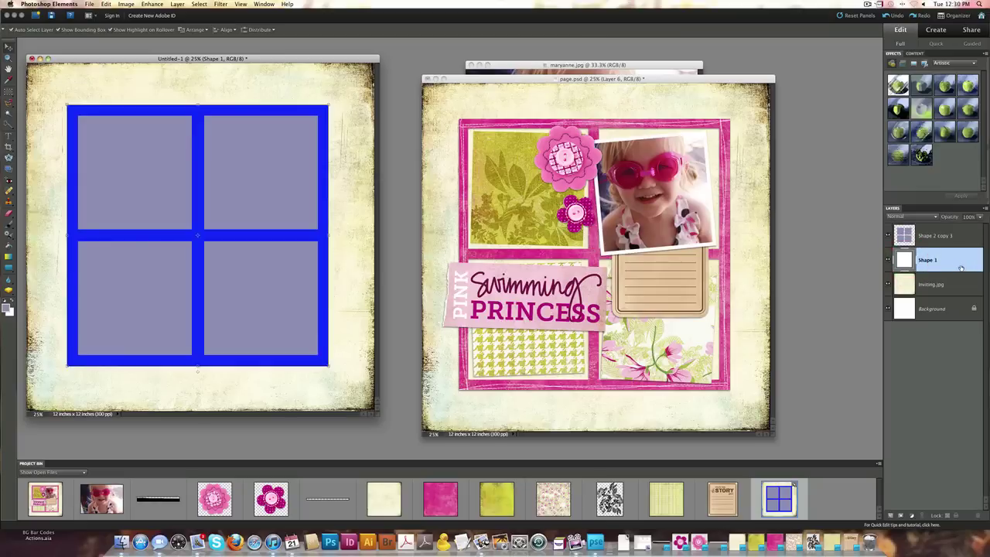
Simplify the Shape 1 layer and cut the four small squares' areas out of it to form a window frame.
right_click(963, 266)
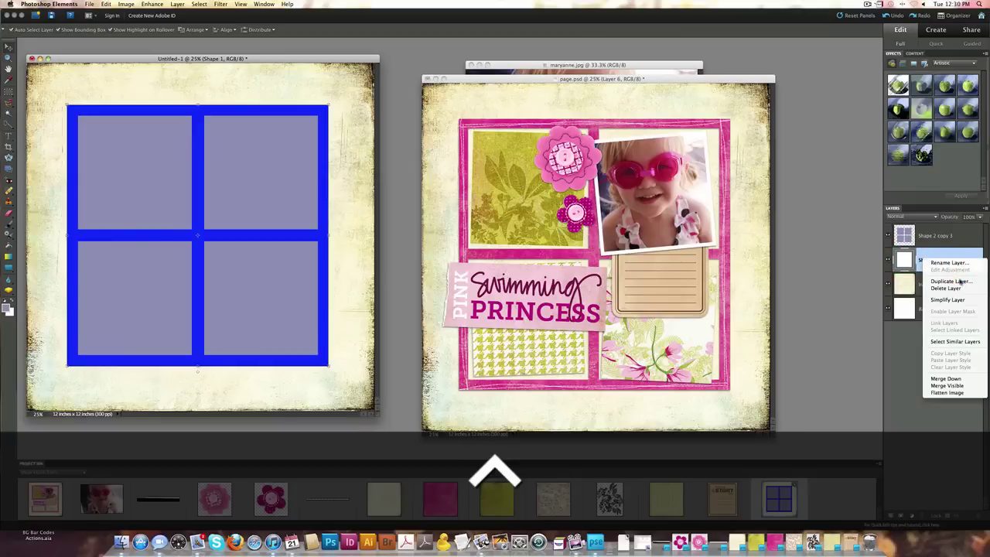
left_click(953, 300)
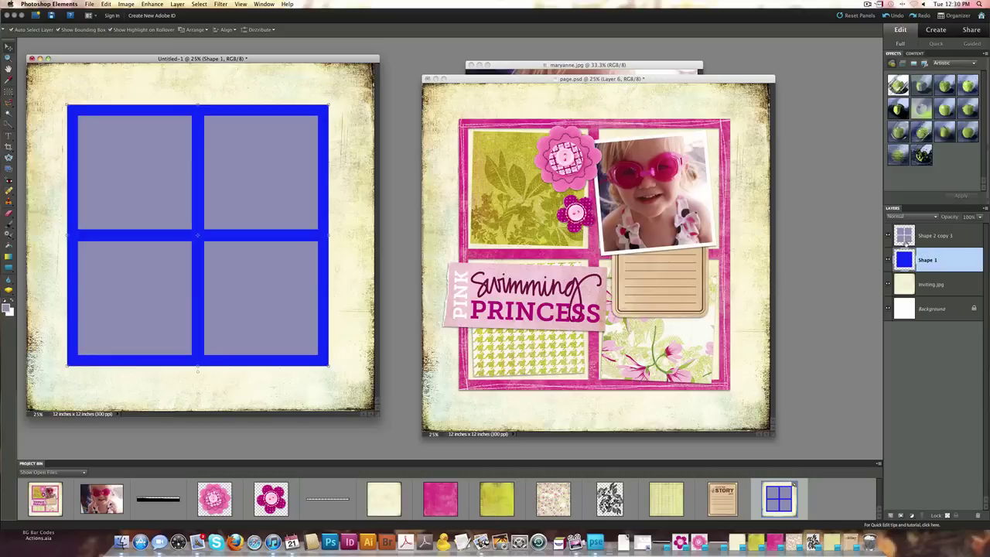
key("super")
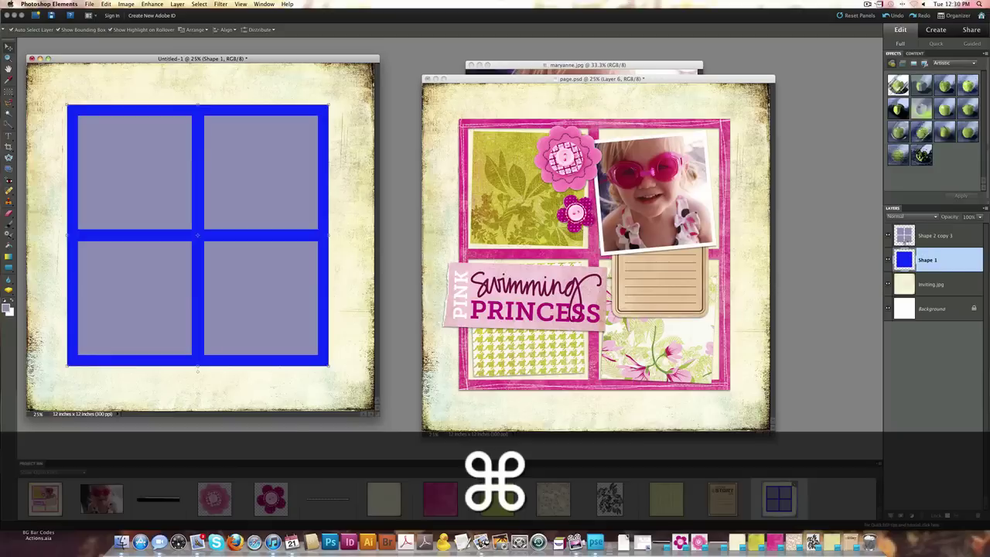
left_click(906, 236, "super")
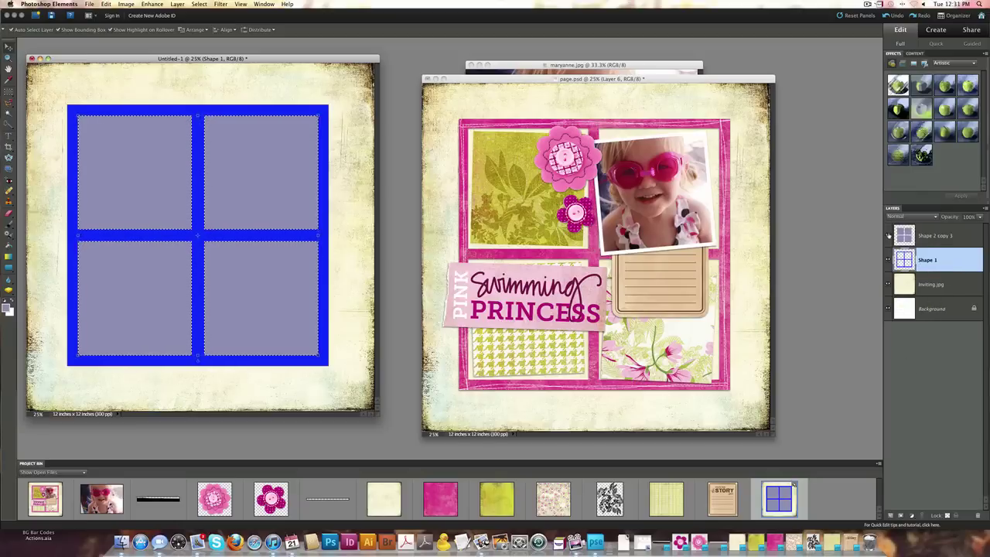
Hide the Shape 2 copy 3 layer with the four small squares and delete it.
left_click(888, 237)
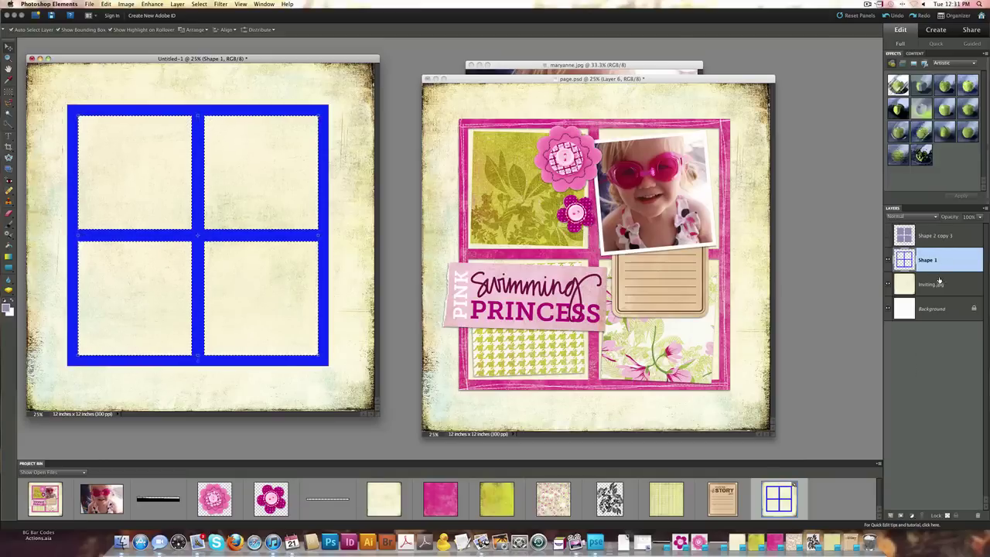
double_click(936, 236)
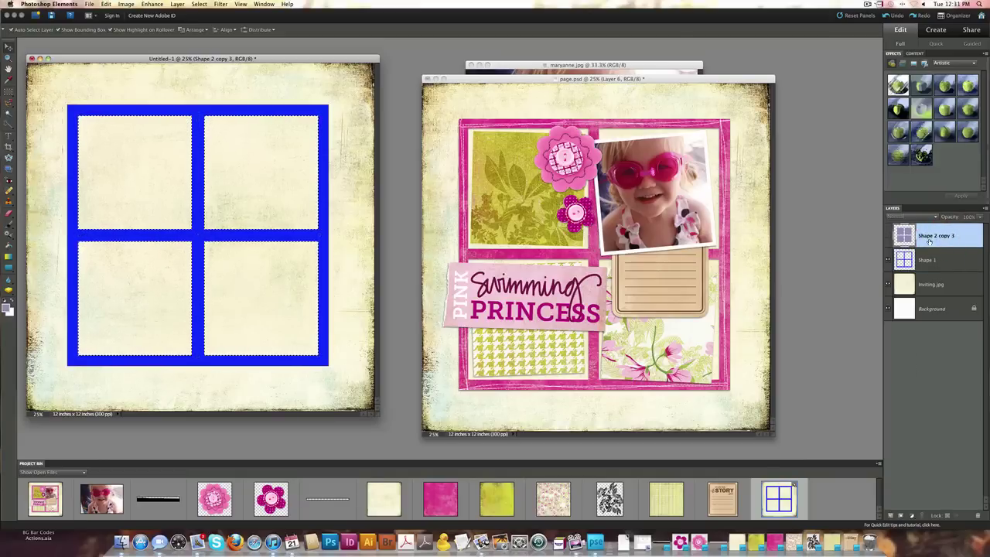
left_click(969, 351)
left_click(978, 515)
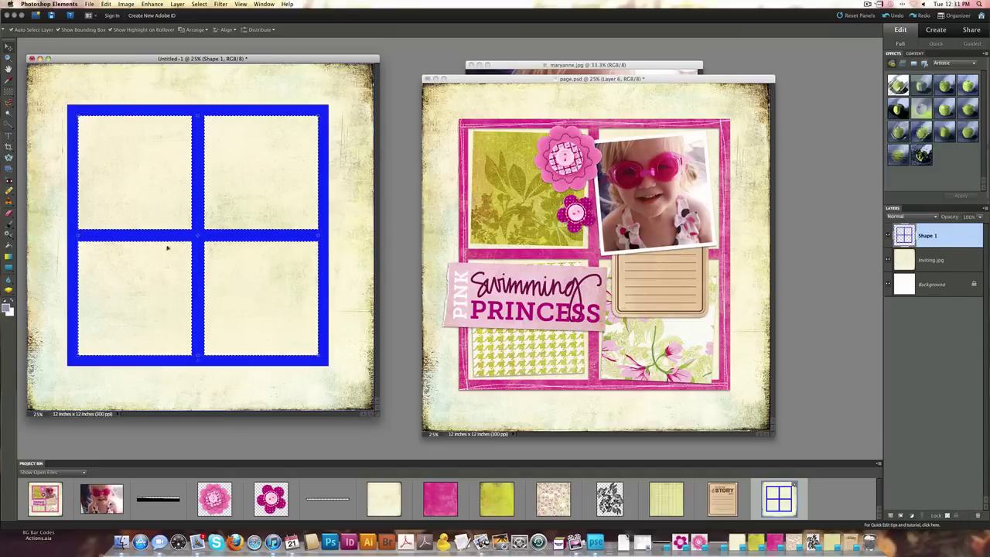
Clear the selection, add the fandango.jpg paper above Shape 1, and clip it to the frame.
key("m")
key("super+d")
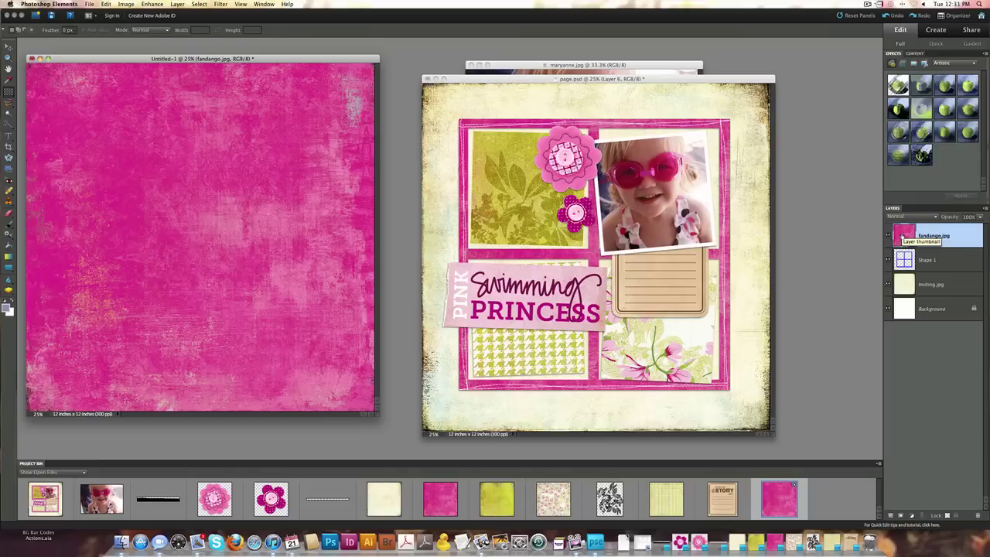
key("super+g")
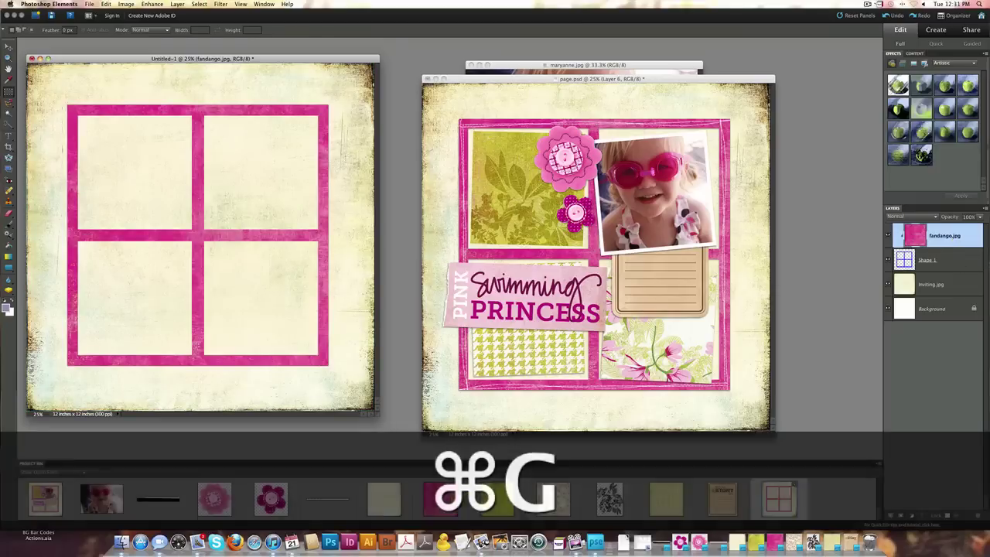
Apply a style from the Drop Shadows layer styles to the Shape 1 frame layer.
left_click(959, 264)
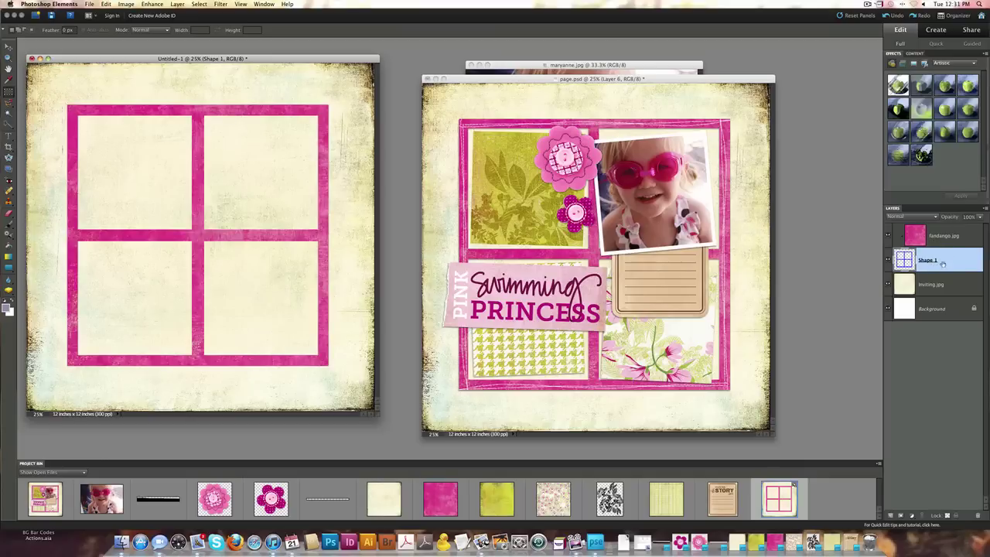
left_click(966, 64)
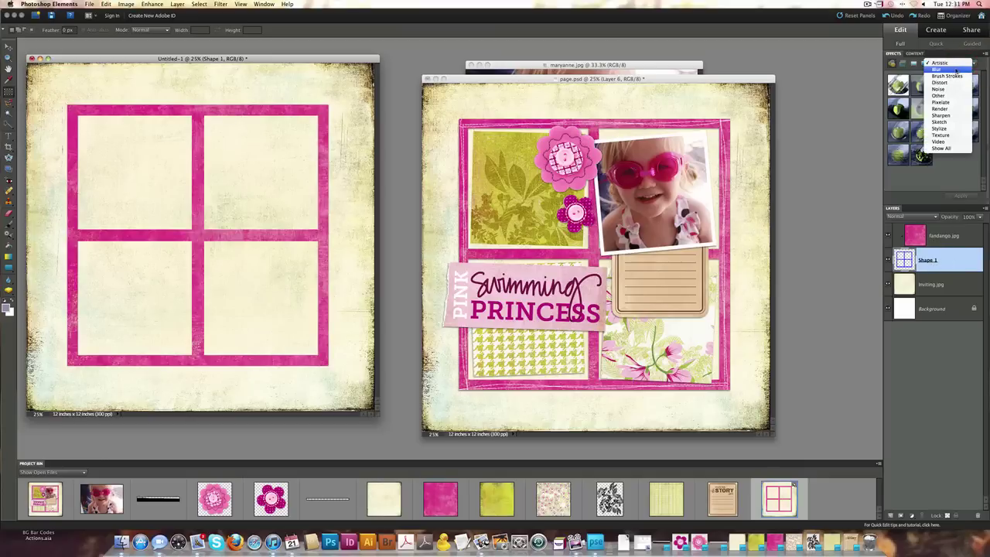
left_click(939, 129)
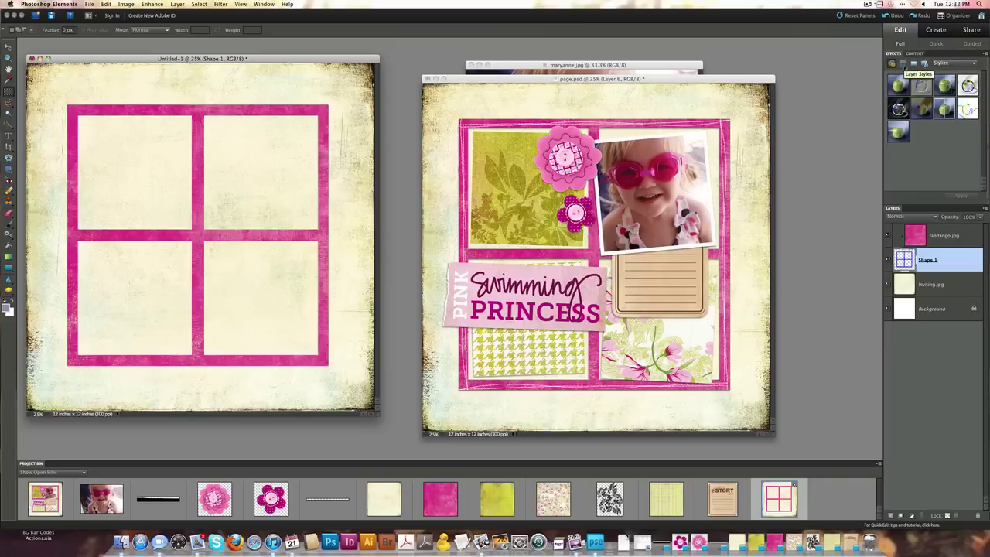
left_click(922, 65)
left_click(959, 64)
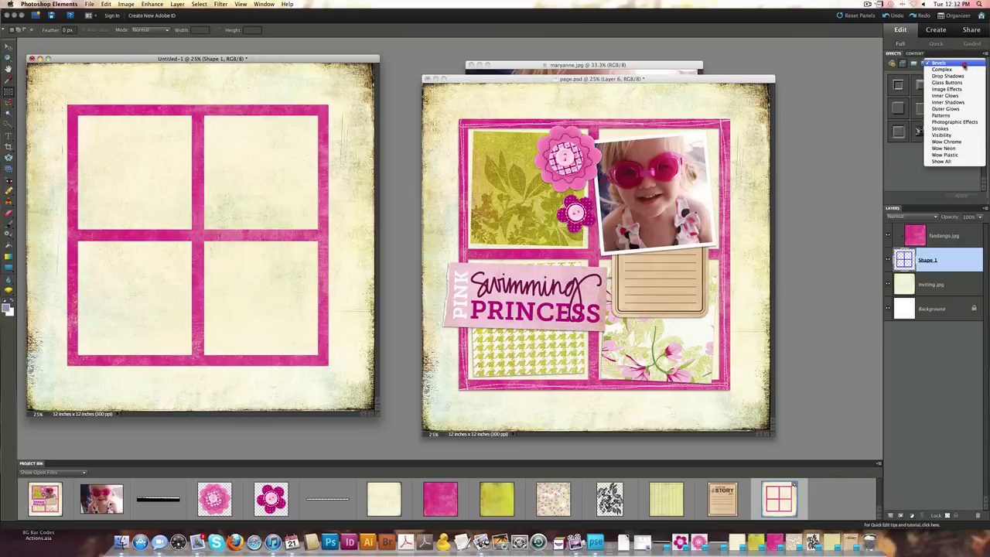
left_click(955, 76)
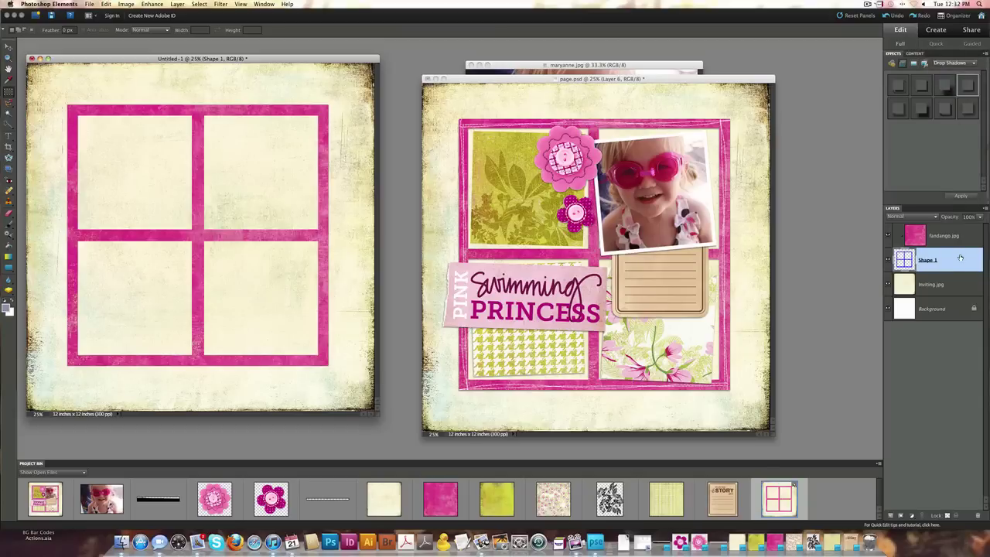
double_click(969, 87)
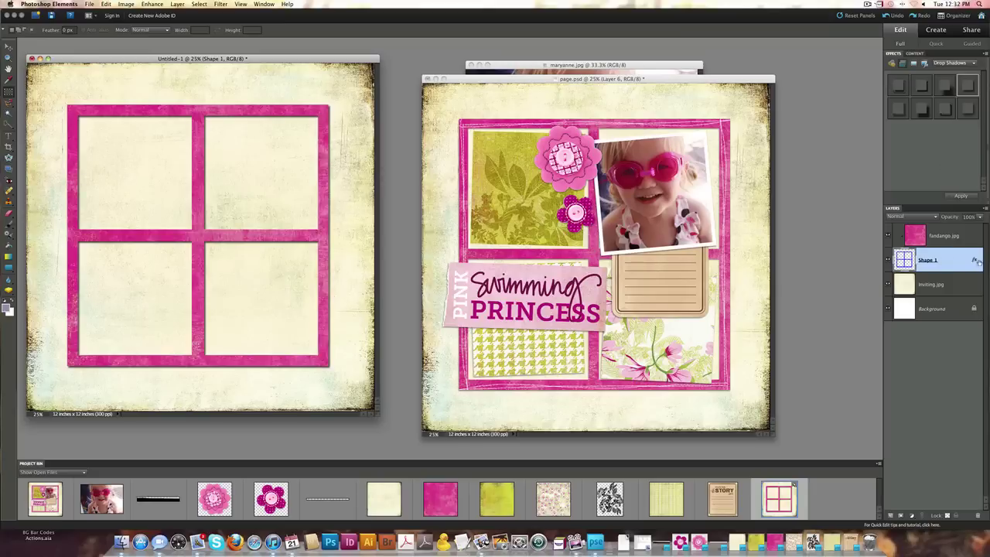
Set the frame's drop shadow to a size of 9 px and 40% opacity, with a slightly shorter distance.
double_click(974, 262)
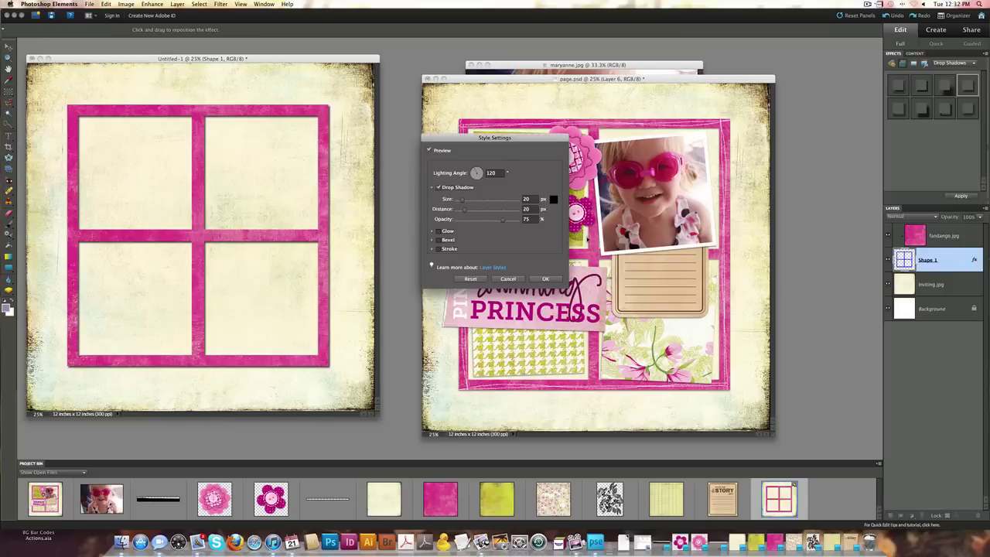
mouse_move(463, 200)
left_mouse_down()
mouse_move(488, 221)
mouse_move(461, 210)
left_mouse_up()
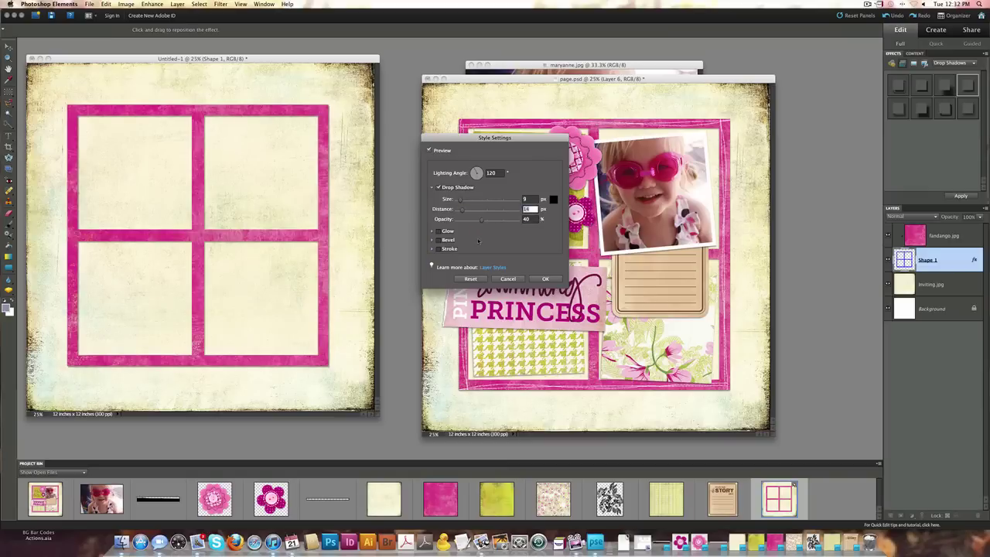
left_click(545, 279)
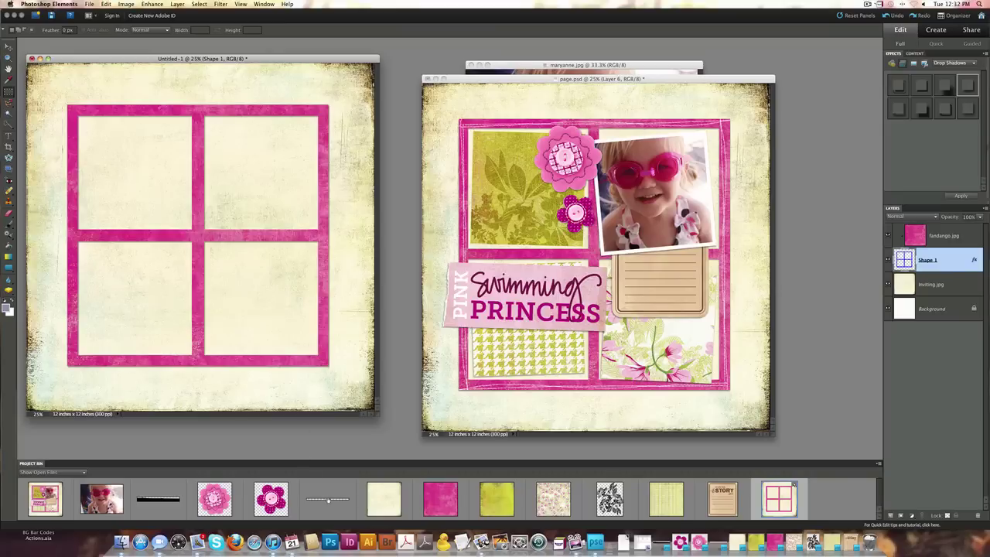
Open element8_white.png and copy its white scribbled line into the Untitled-1 page.
double_click(329, 501)
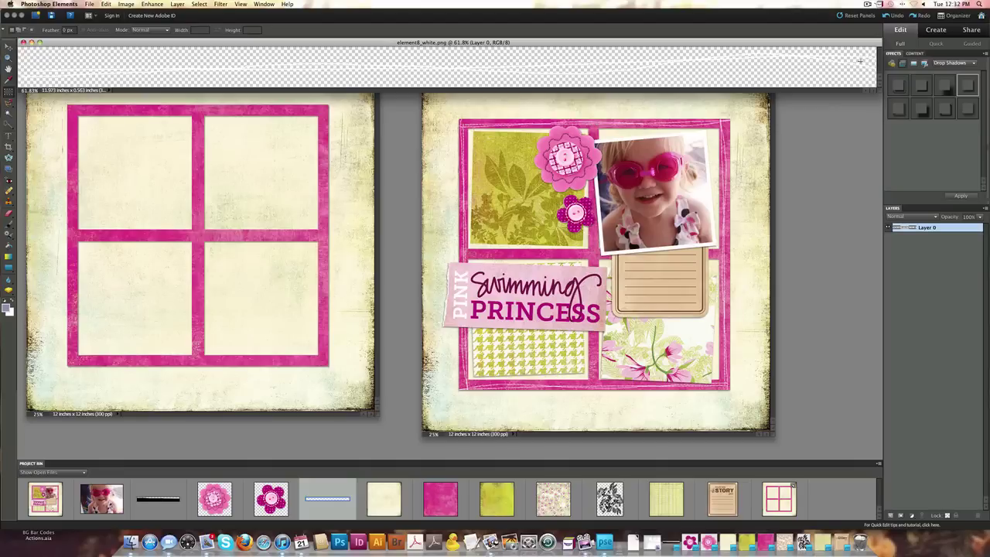
key("v")
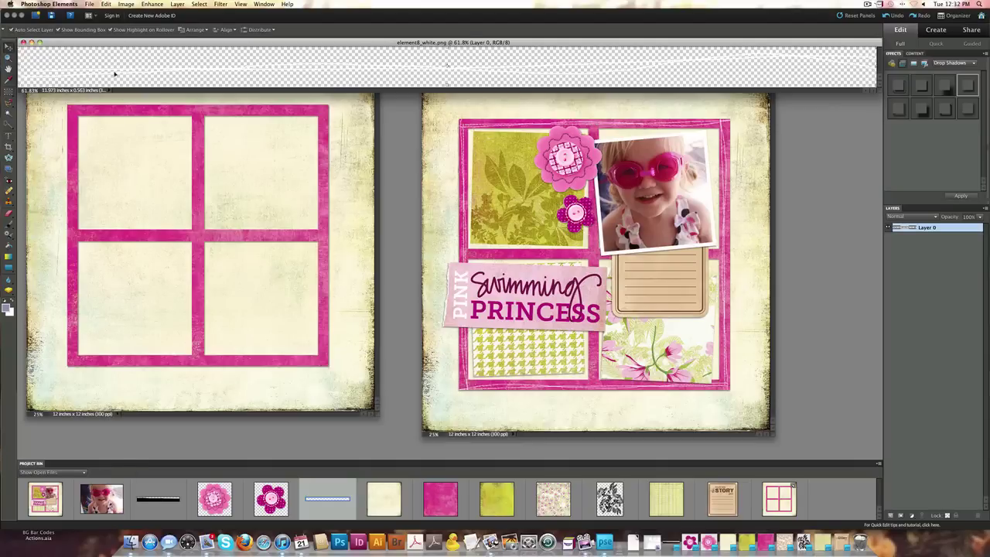
left_click_drag(114, 75, 136, 100)
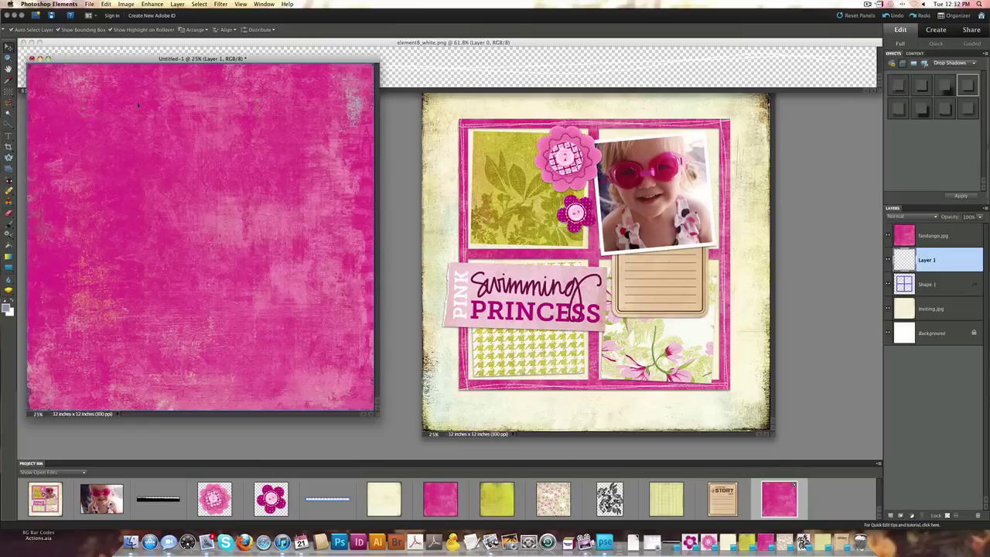
key("super+z")
left_click(394, 56)
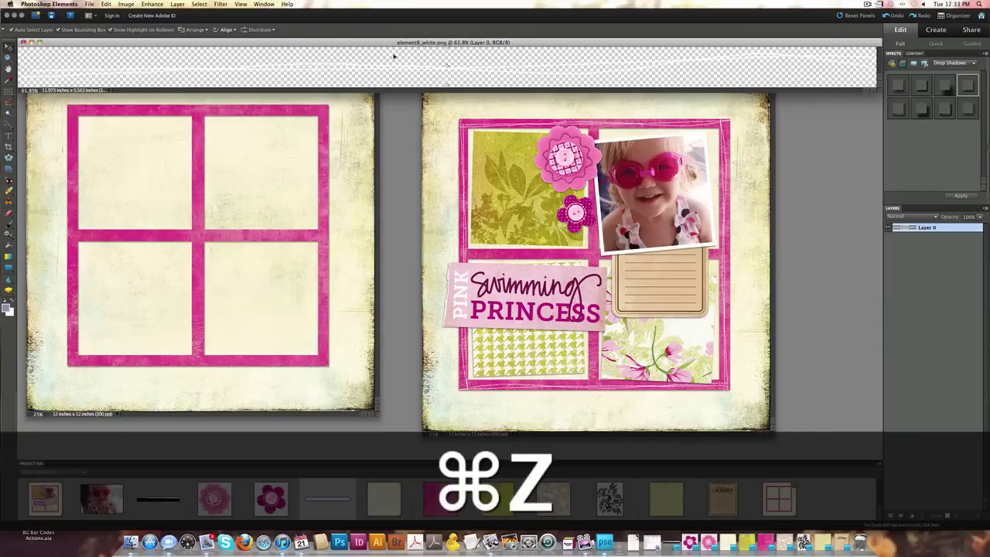
left_click(344, 109)
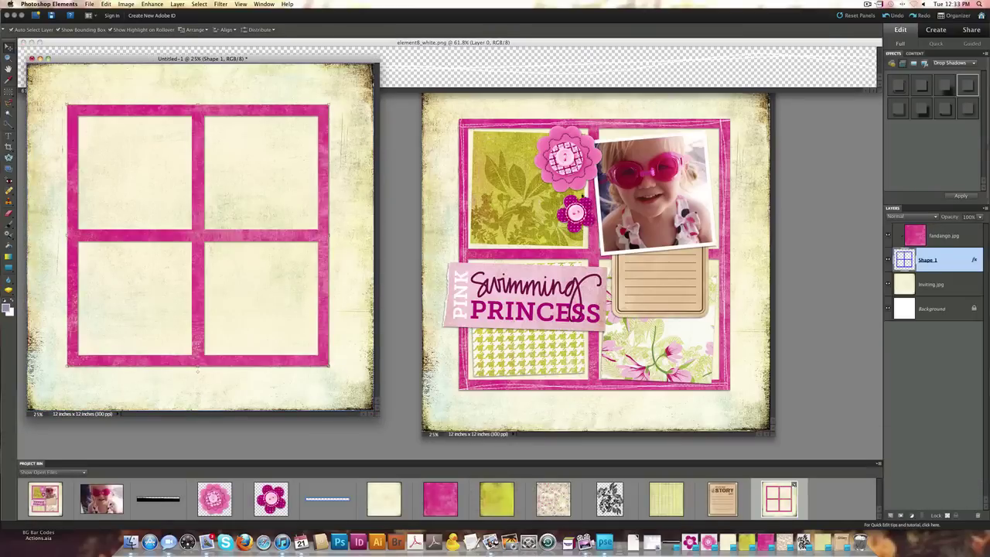
left_click(369, 43)
left_click(357, 124)
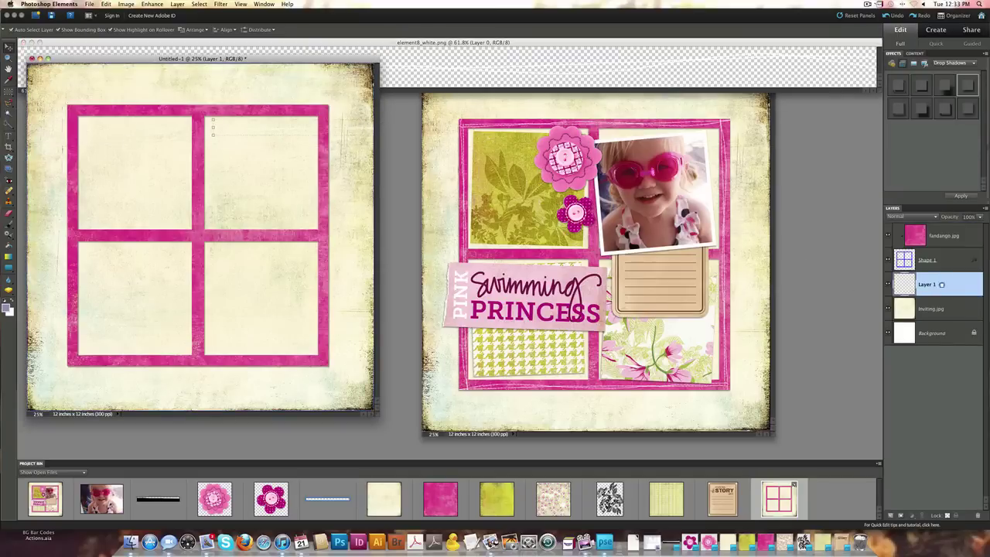
Bring Layer 1 to the top of the layer stack and, with Auto Select Layer off, align the scribble along the frame's top bar.
left_click_drag(940, 229, 941, 232)
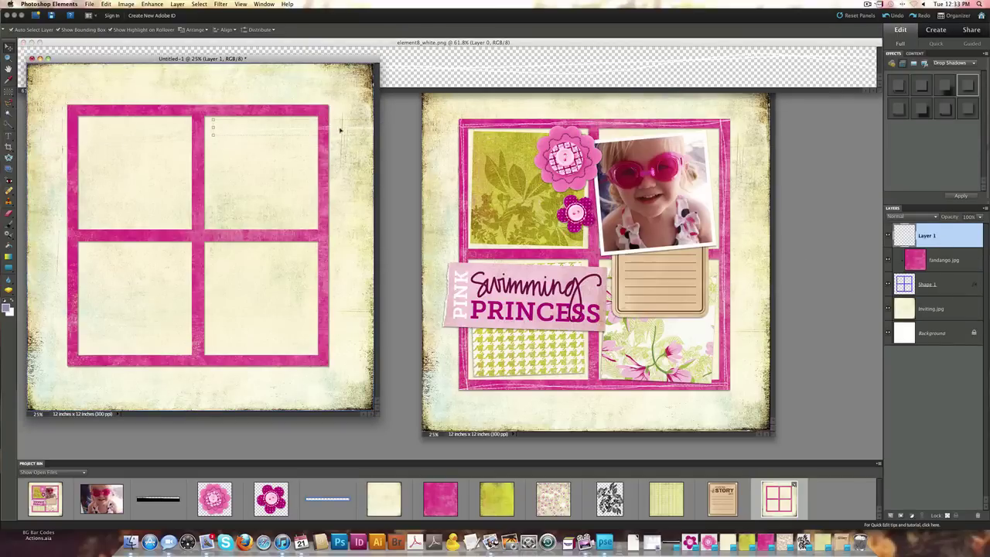
left_click_drag(309, 126, 224, 125)
key("super+z")
left_click(15, 30)
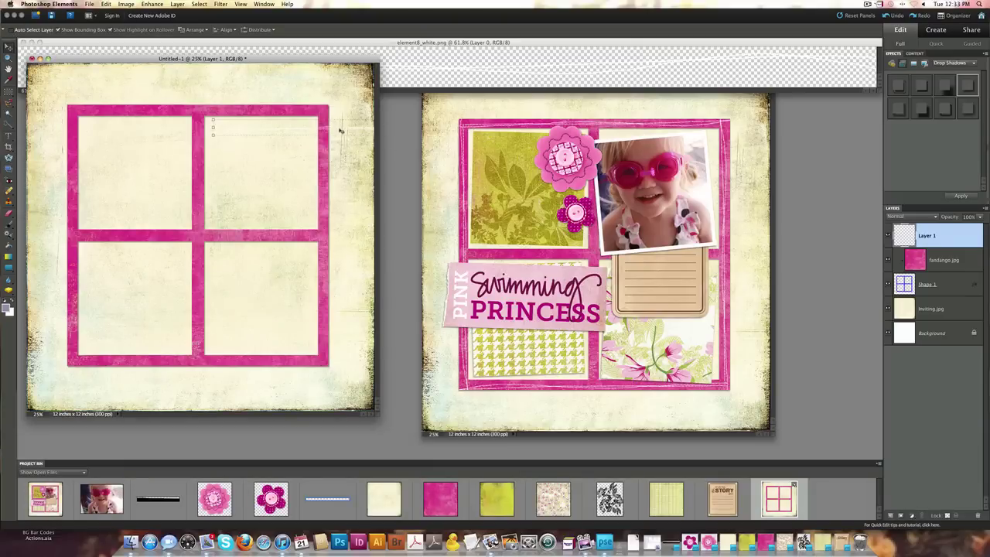
left_click_drag(341, 130, 196, 111)
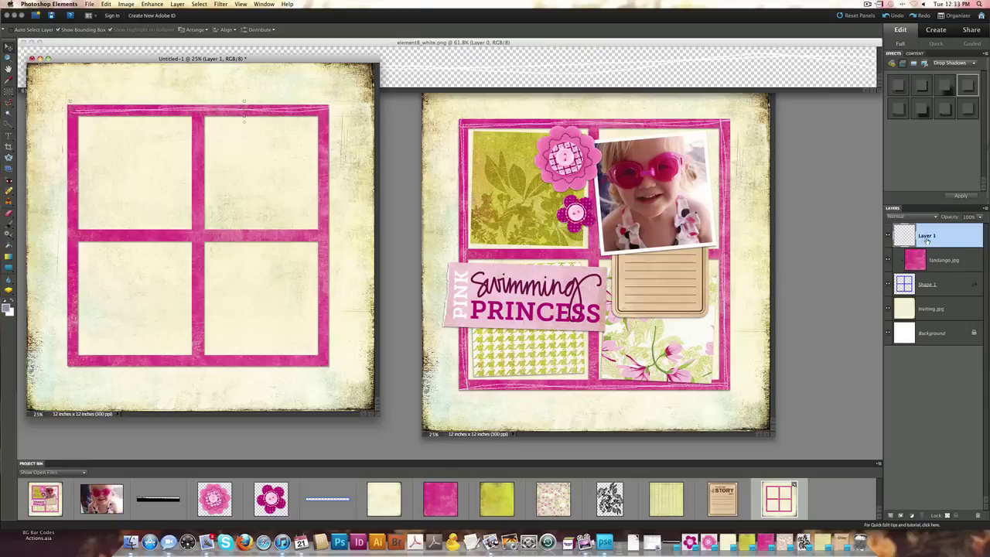
Duplicate the scribble layer, rotate the copy 90 degrees, and place it along the frame's left bar.
key("alt")
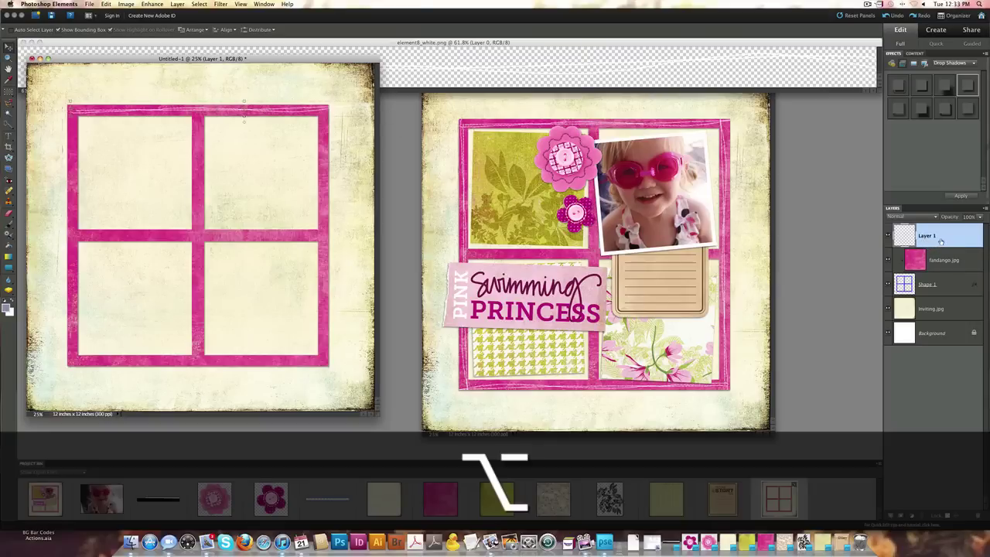
left_click_drag(941, 241, 938, 225)
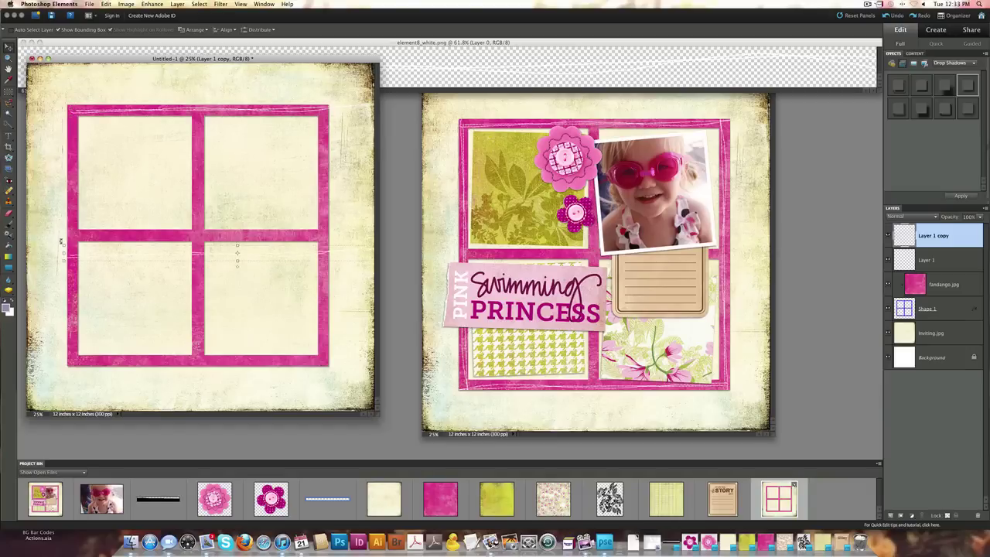
left_click_drag(61, 241, 232, 92)
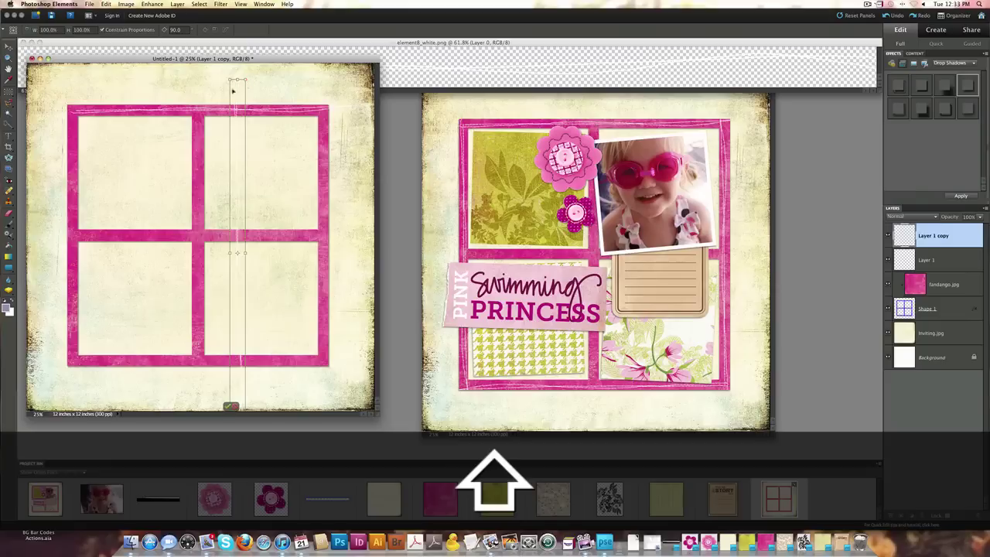
left_click_drag(234, 185, 75, 211)
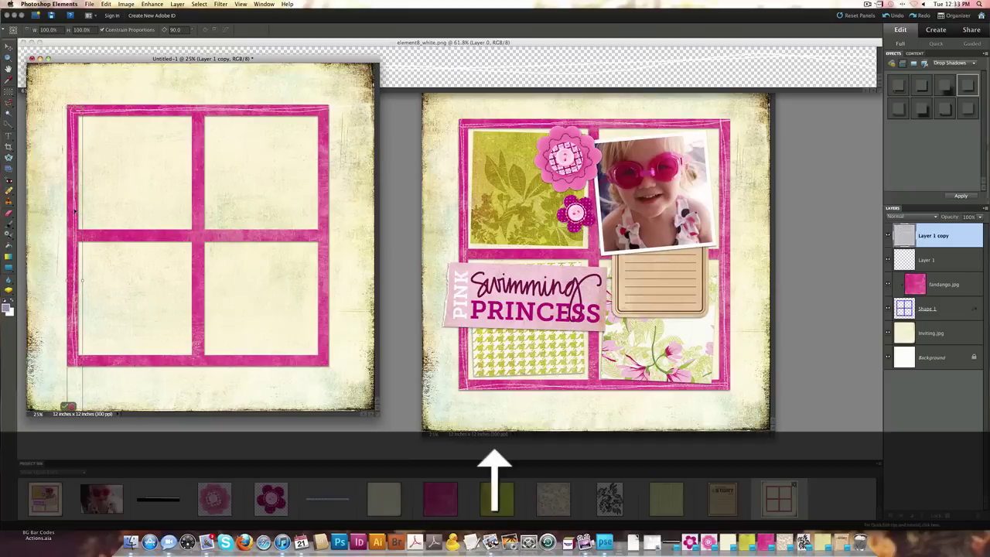
left_click(65, 406)
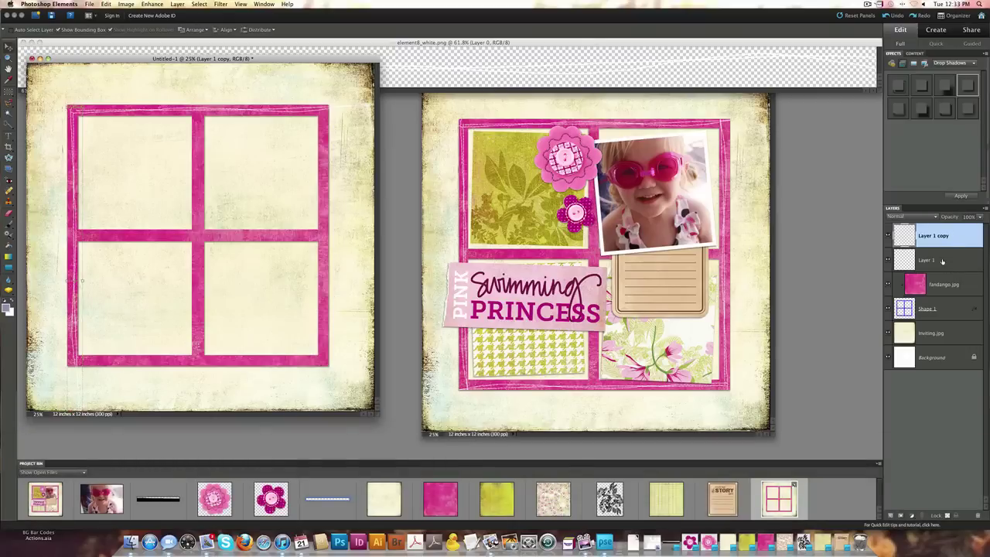
Merge the frame's top and left scribble layers into one layer and duplicate the merged layer.
left_click(944, 261, "super")
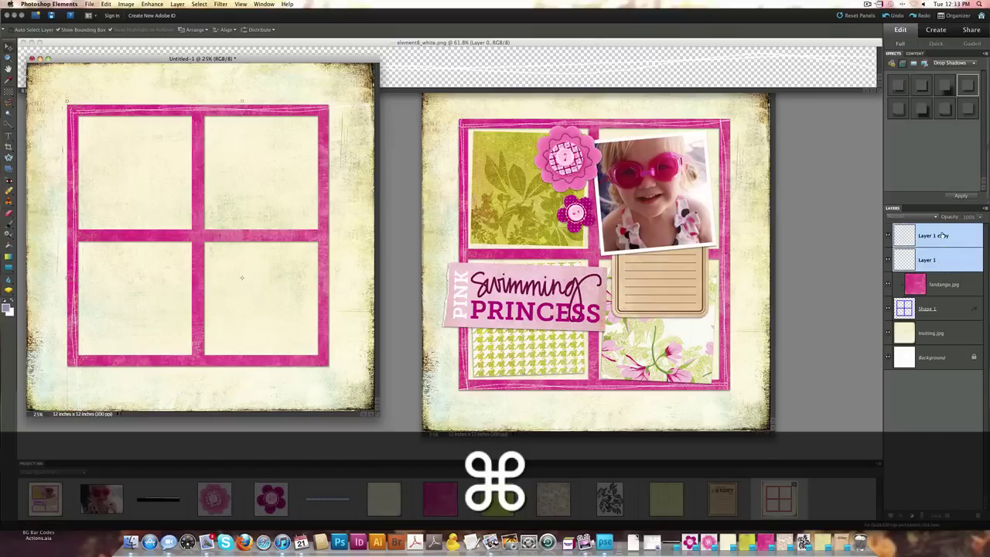
key("super+e")
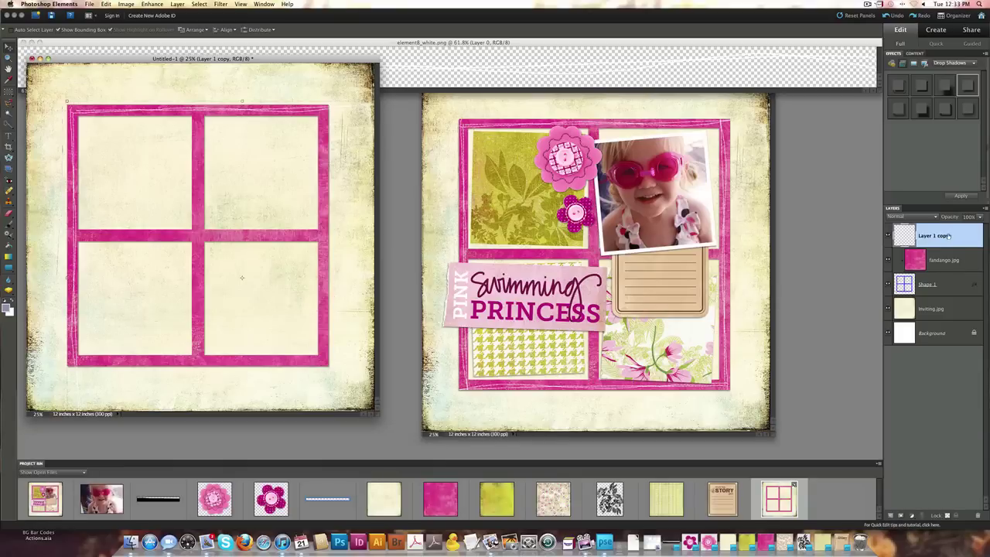
key("alt")
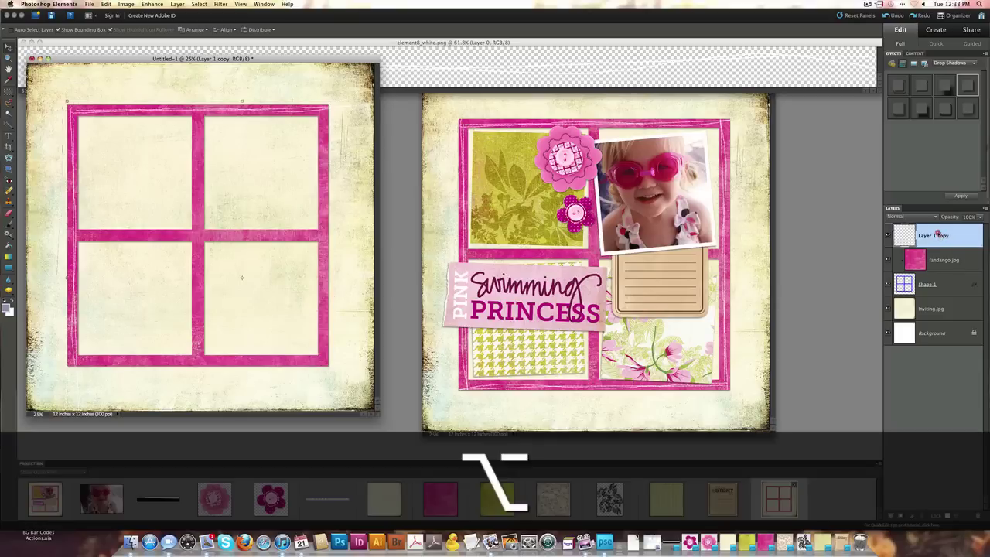
left_click_drag(934, 227, 935, 221)
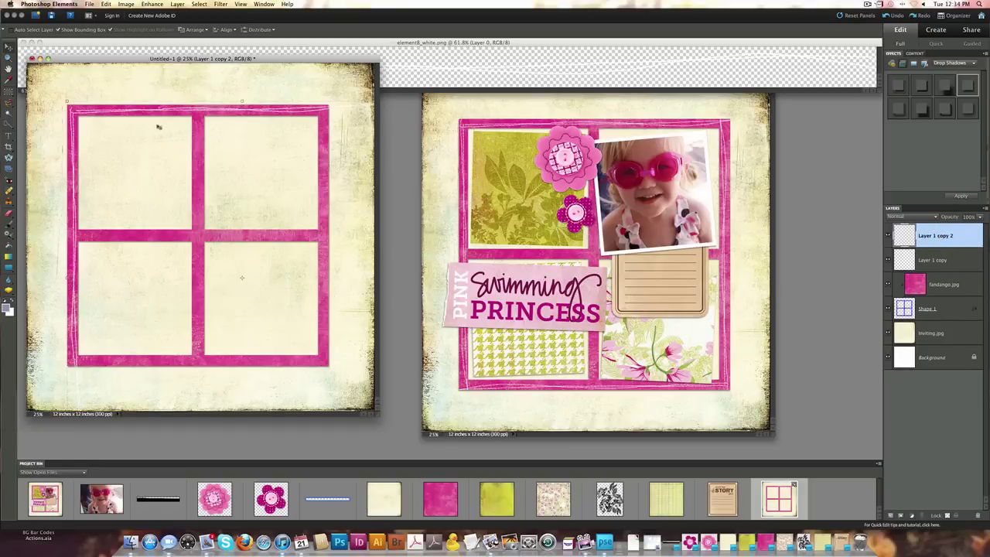
Rotate the scribble copy 180 degrees onto the frame's right and bottom bars, and merge it with the original scribble layer.
left_click_drag(64, 98, 255, 300)
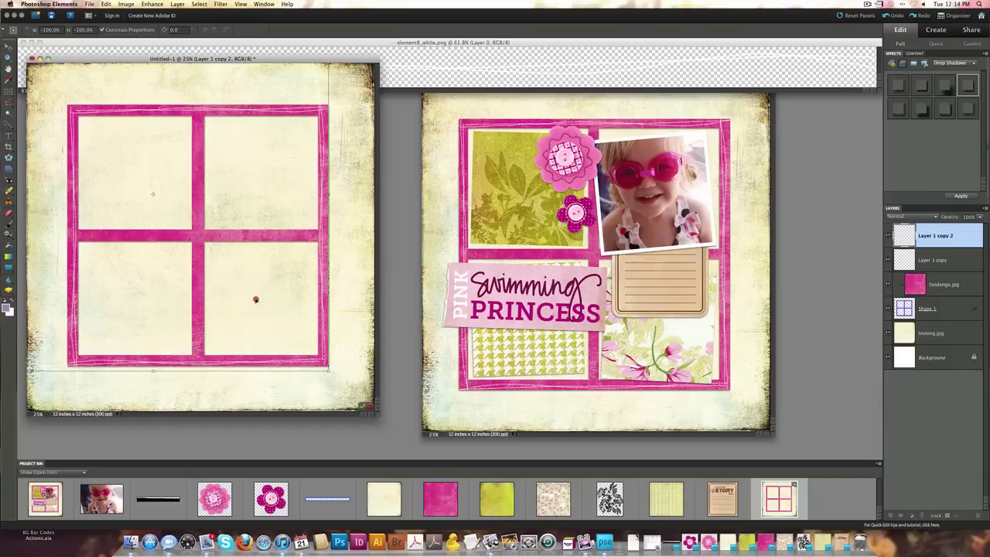
left_click(316, 376)
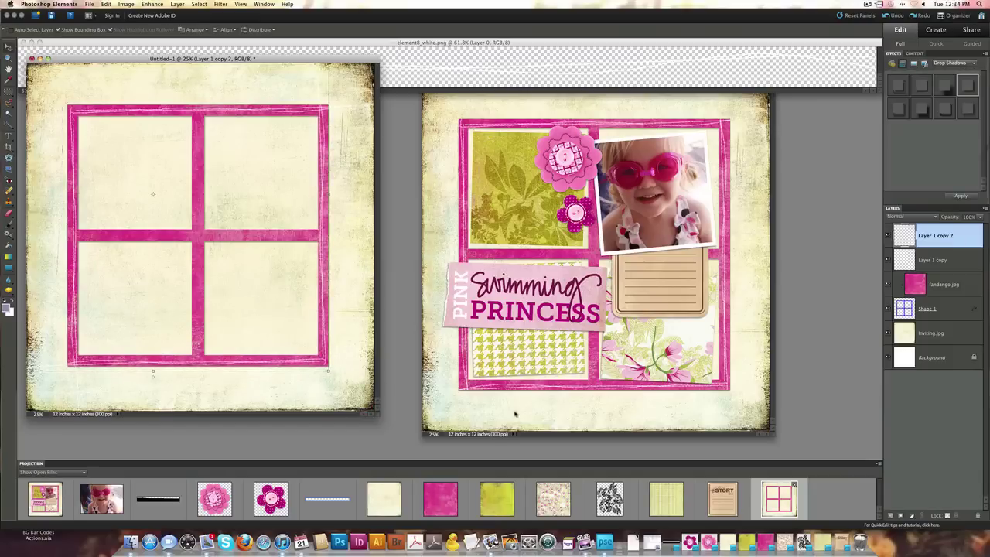
left_click(933, 263, "super")
key("super+e")
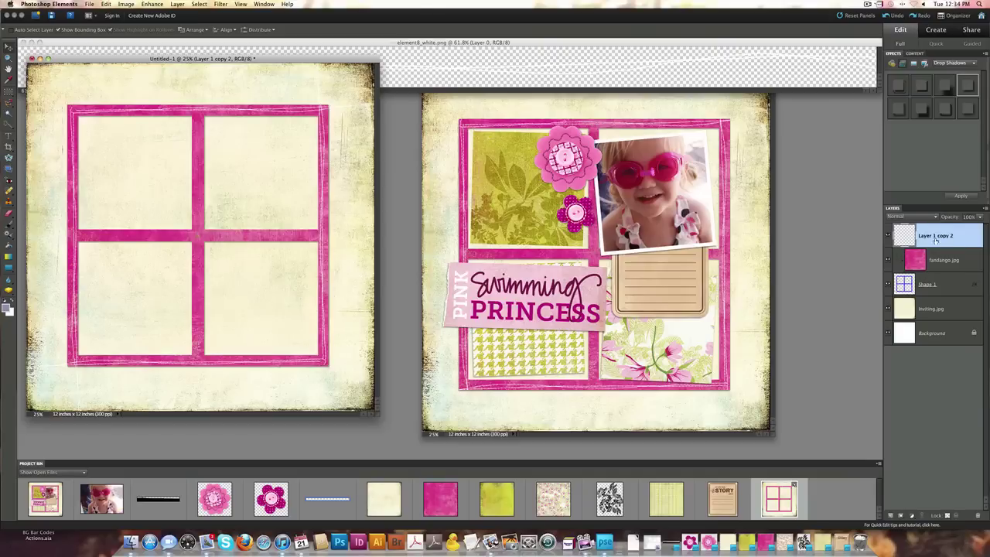
Load the Shape 1 frame as a selection, invert it, and delete the scribble parts that extend outside the frame.
key("super")
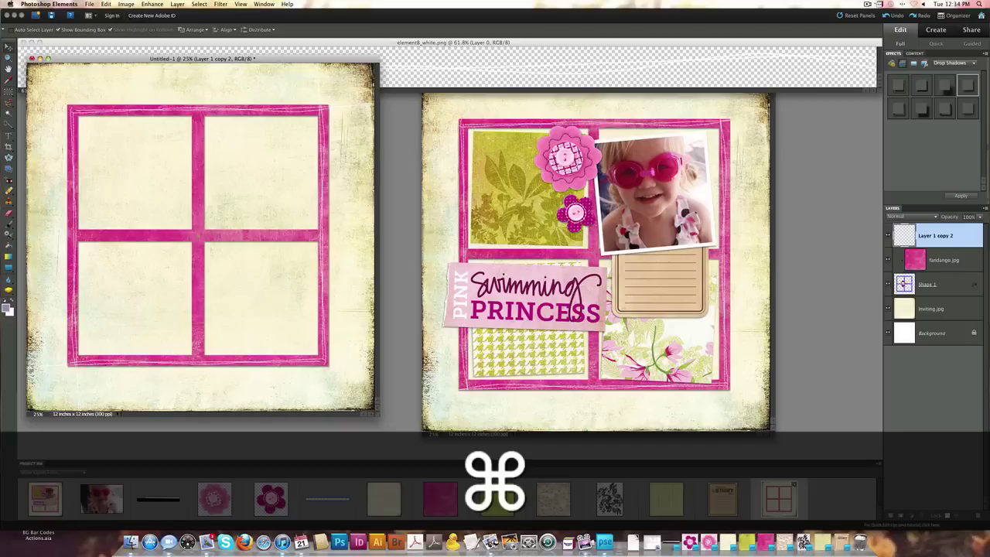
left_click(904, 284, "super")
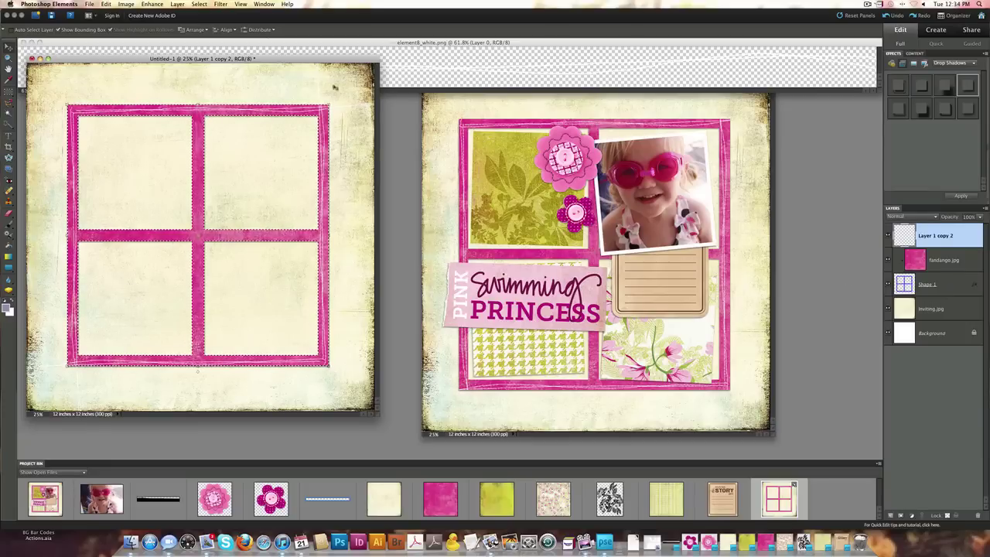
left_click(199, 4)
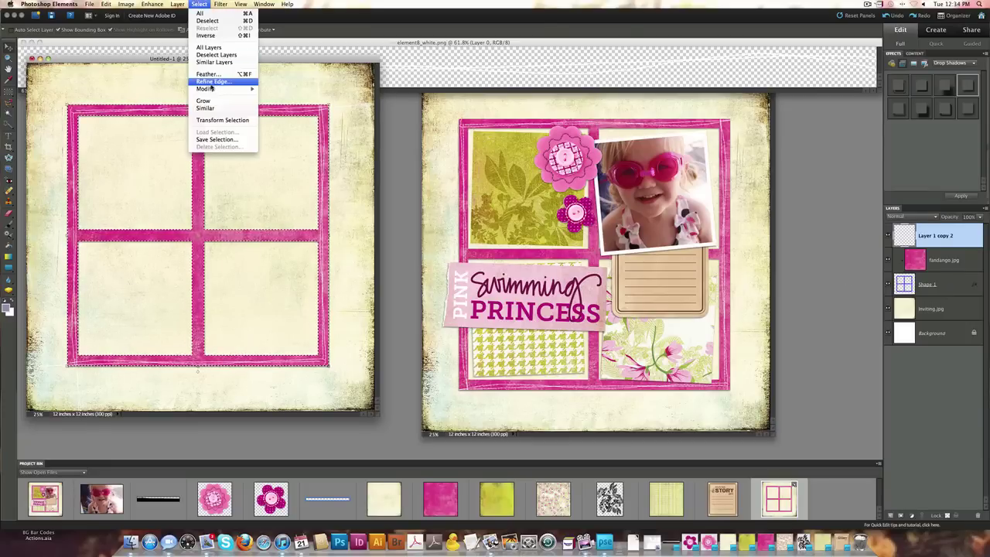
left_click(206, 35)
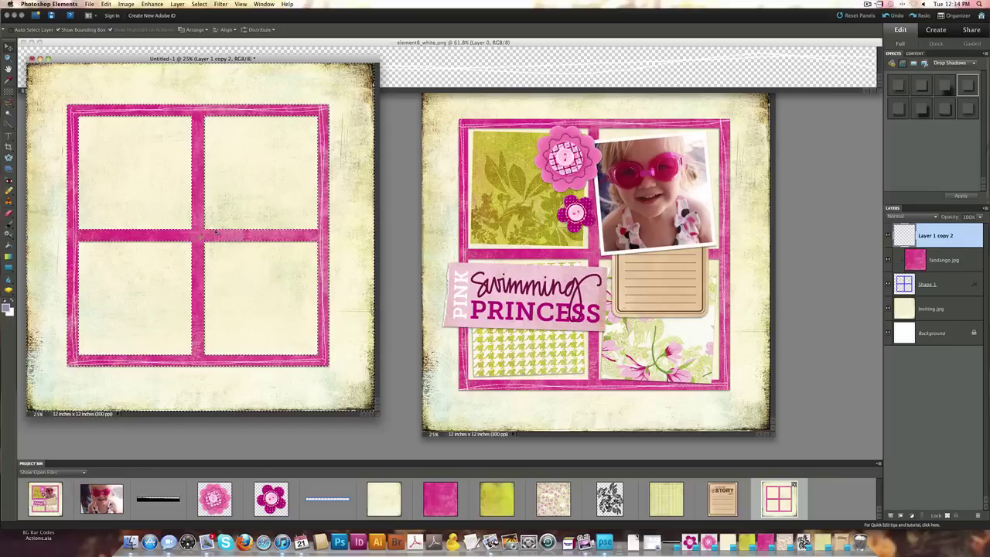
key("m")
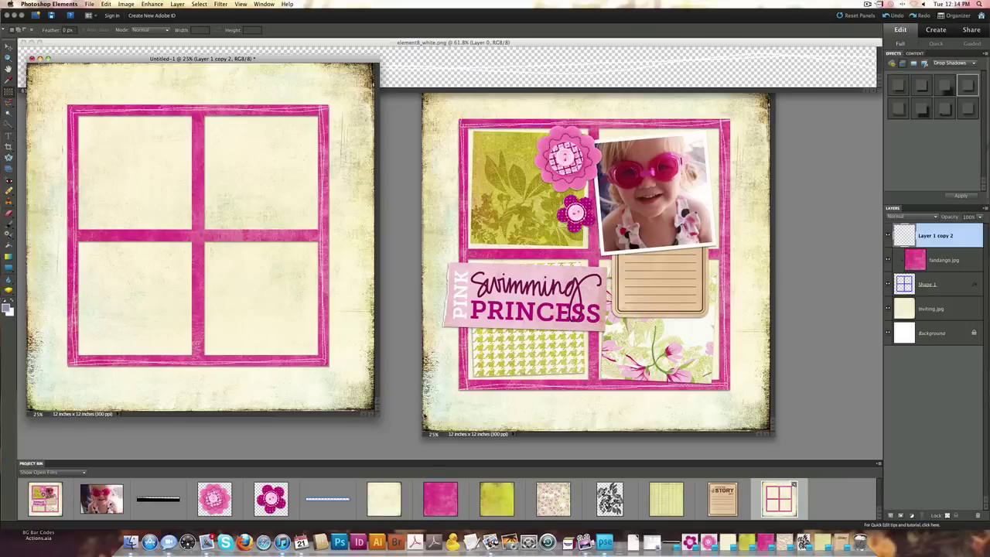
Add the vogue.jpg, swell.jpg and citron.jpg papers to the page directly above the Inviting.jpg layer.
left_click(940, 310)
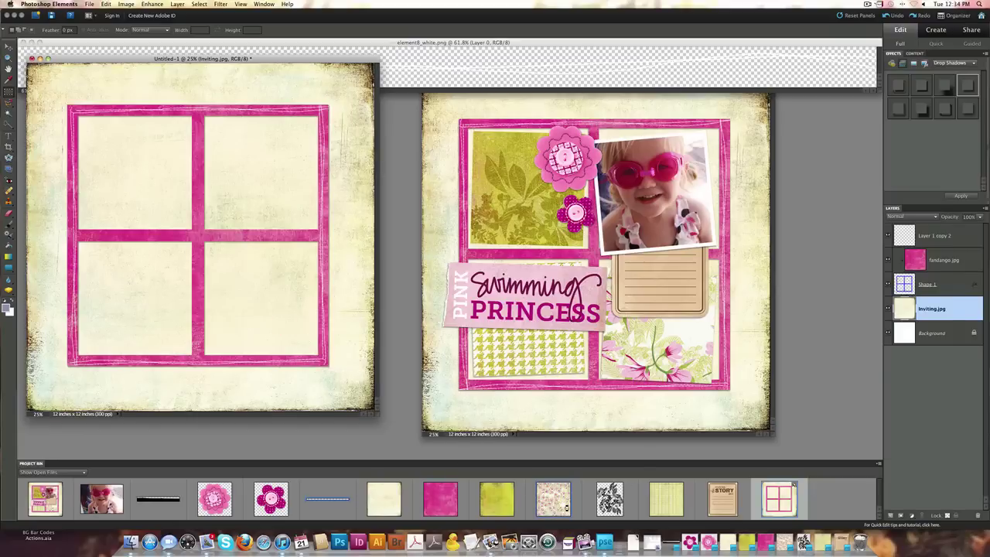
left_click_drag(290, 310, 289, 310)
left_click_drag(496, 499, 222, 304)
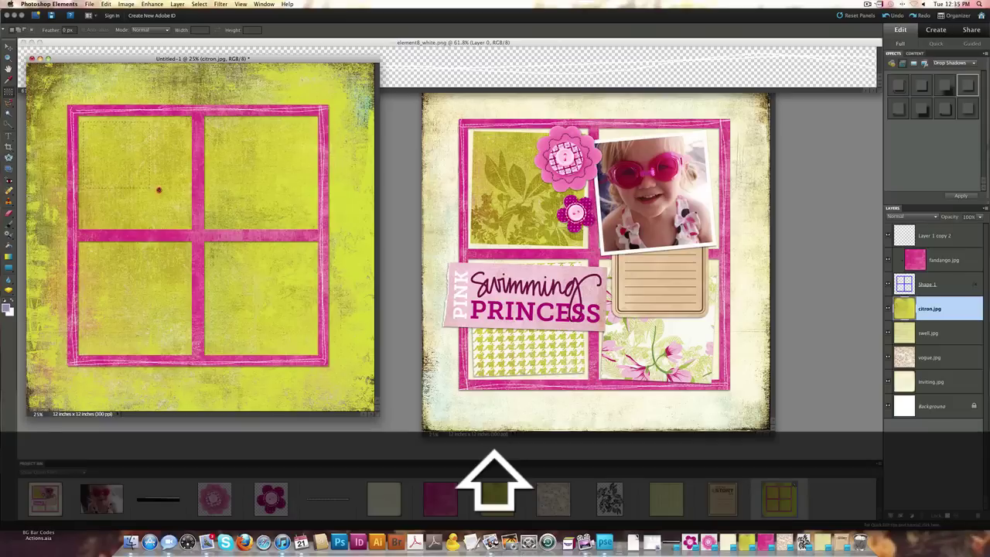
Trim the citron.jpg paper to a square slightly smaller than the frame's top-left opening by deleting everything outside it.
left_click_drag(159, 190, 190, 227)
left_click(199, 5)
left_click(212, 36)
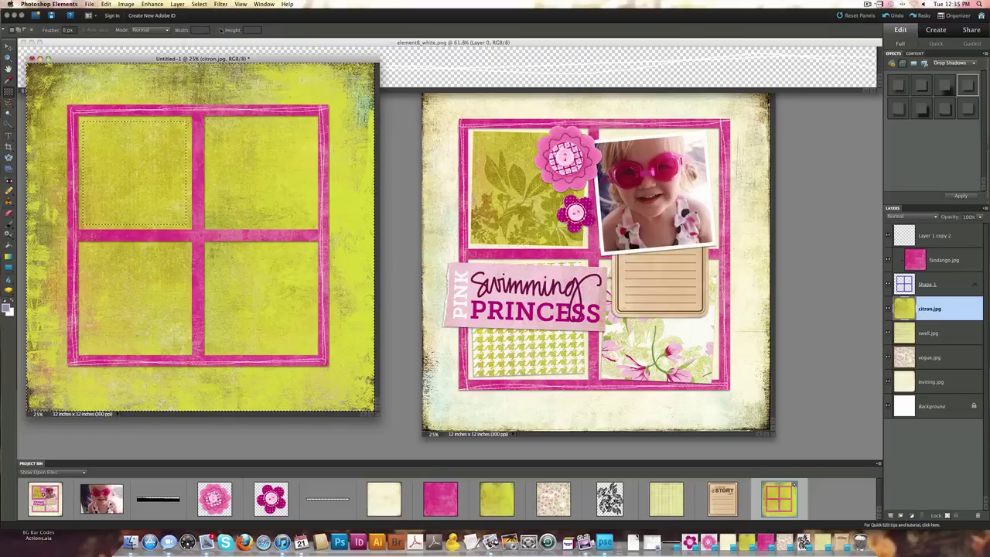
key("Delete")
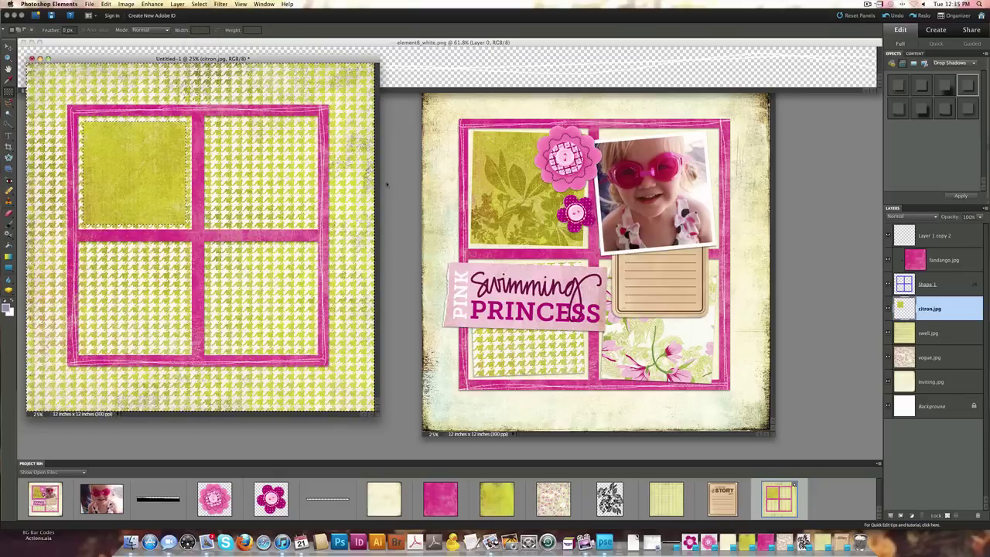
Trim the swell.jpg houndstooth paper to a square slightly smaller than the frame's bottom-left opening.
key("super+d")
left_click_drag(84, 247, 191, 351)
left_click(198, 4)
left_click(206, 35)
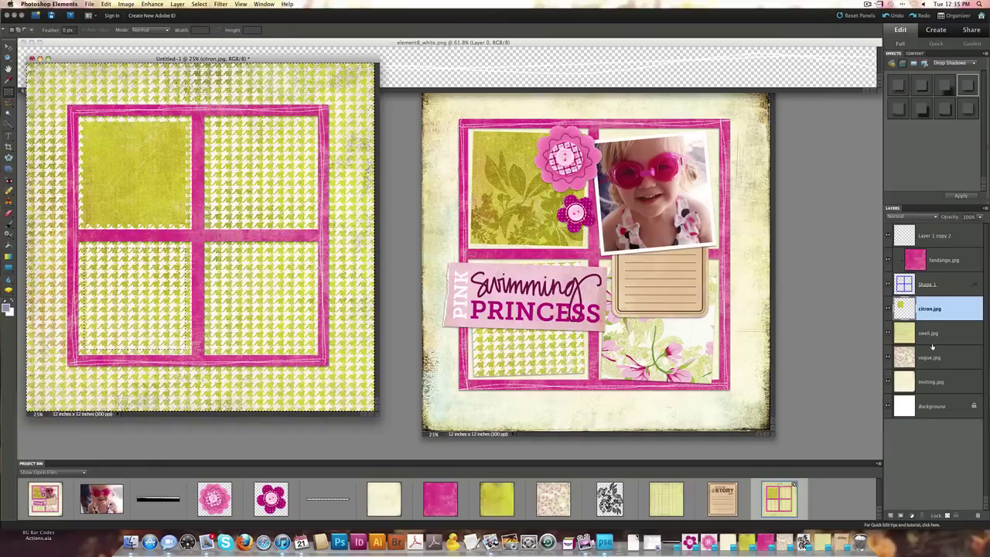
left_click(930, 332)
key("Delete")
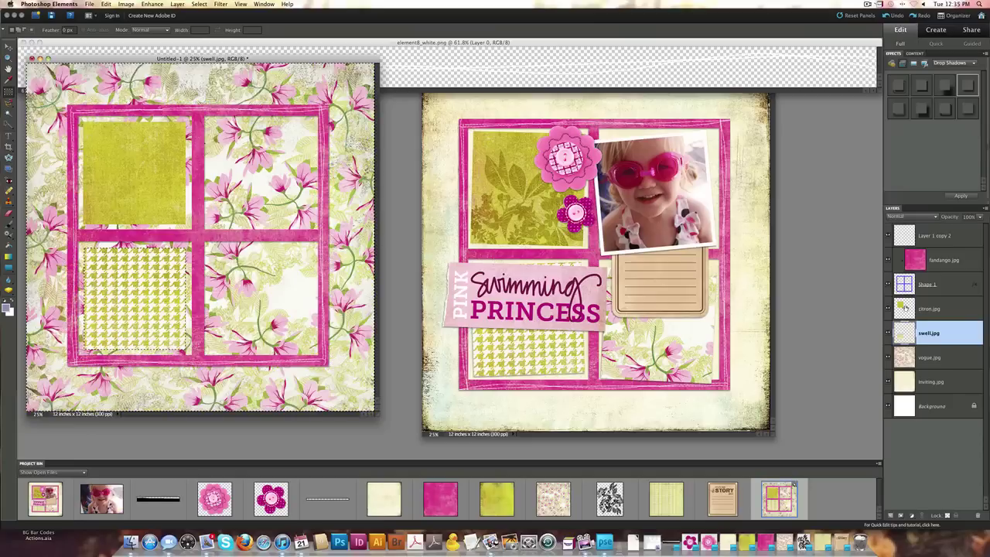
Trim the vogue.jpg floral paper to a square slightly smaller than the frame's bottom-right opening, and clear the selection.
left_click(933, 357)
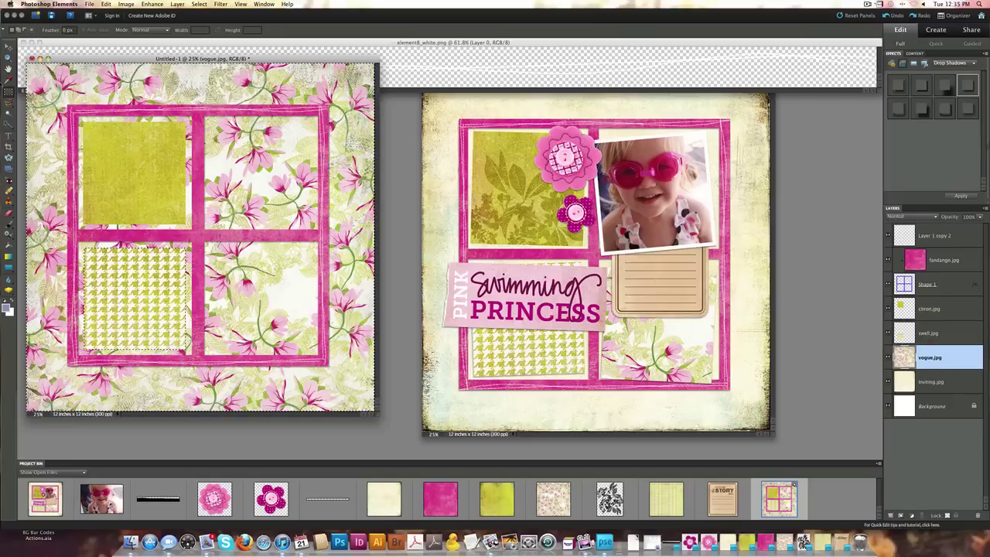
left_click(9, 102)
left_click(8, 91)
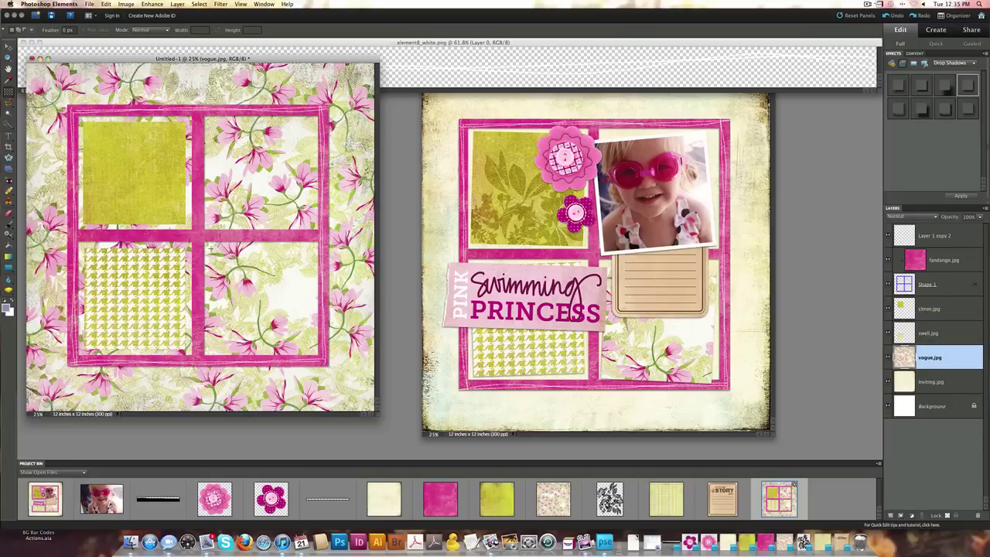
left_click_drag(211, 249, 315, 352)
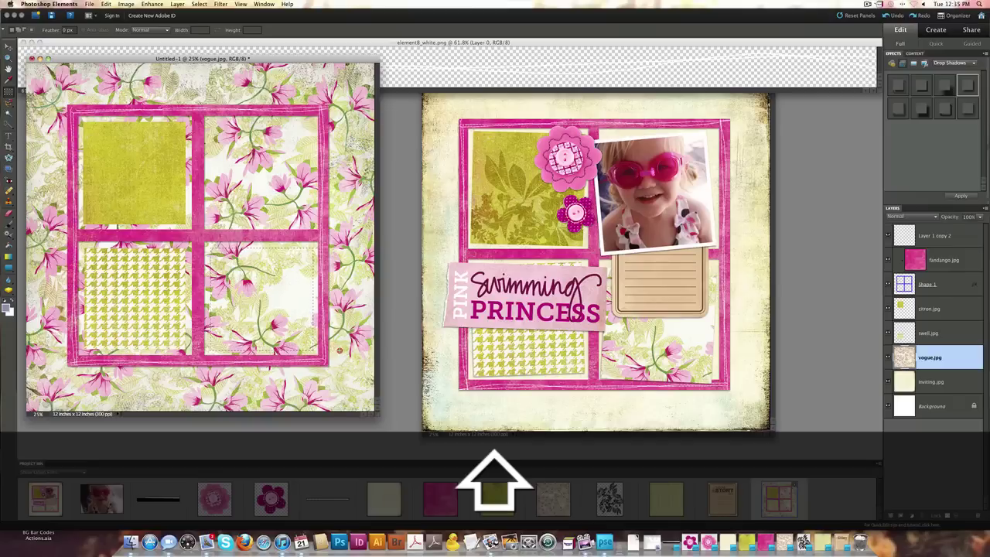
left_click(198, 4)
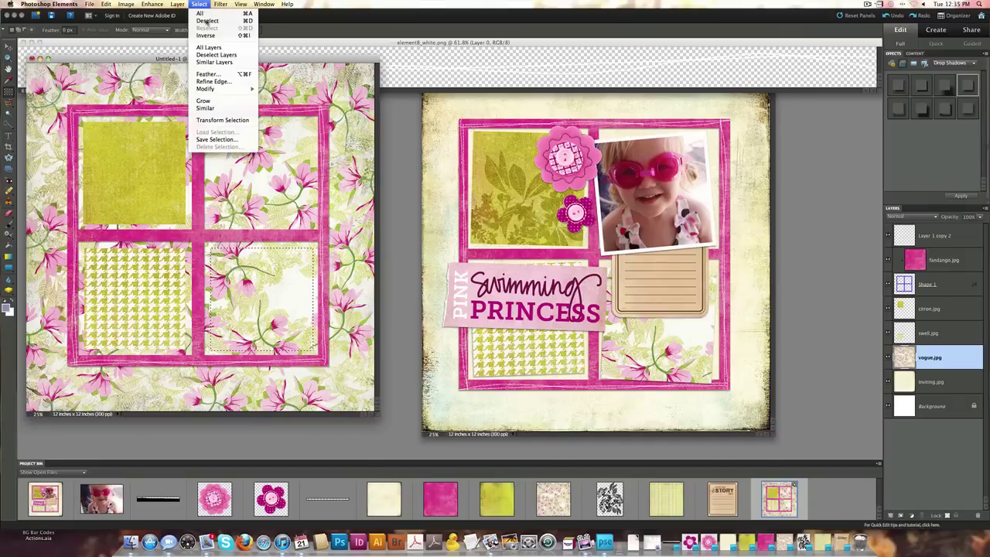
left_click(205, 35)
key("Delete")
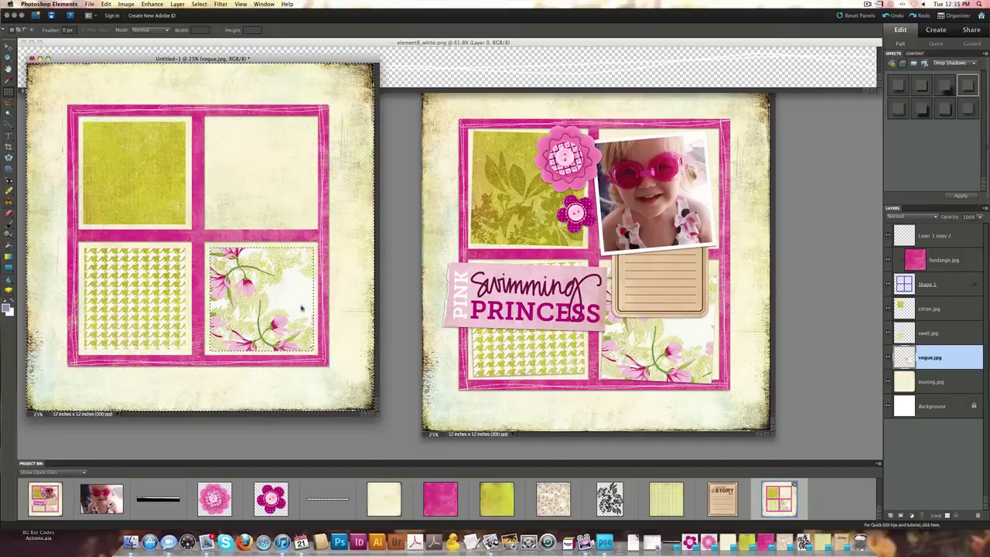
left_click(315, 380)
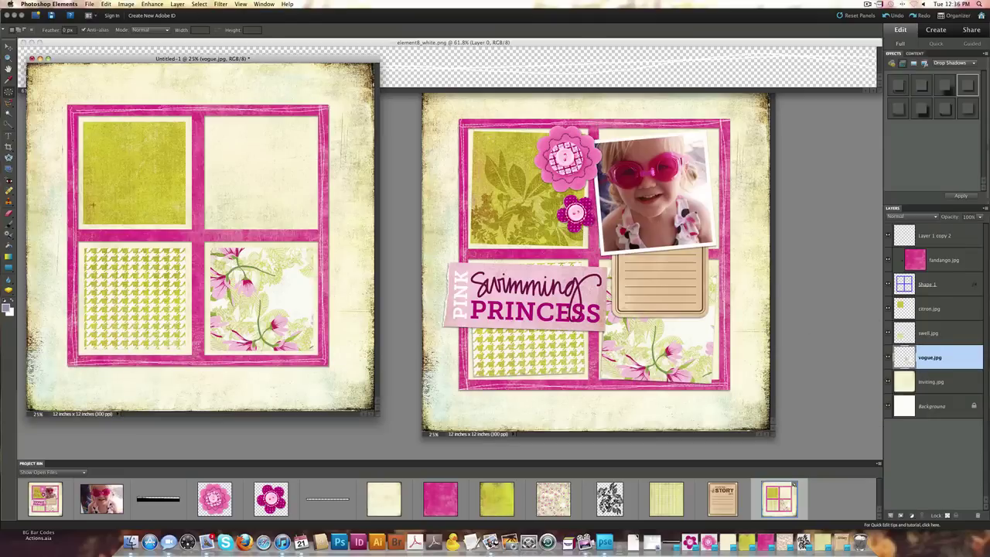
Rotate the vogue.jpg floral square about 3.4 degrees and move its layer above the fandango.jpg layer.
key("super+t")
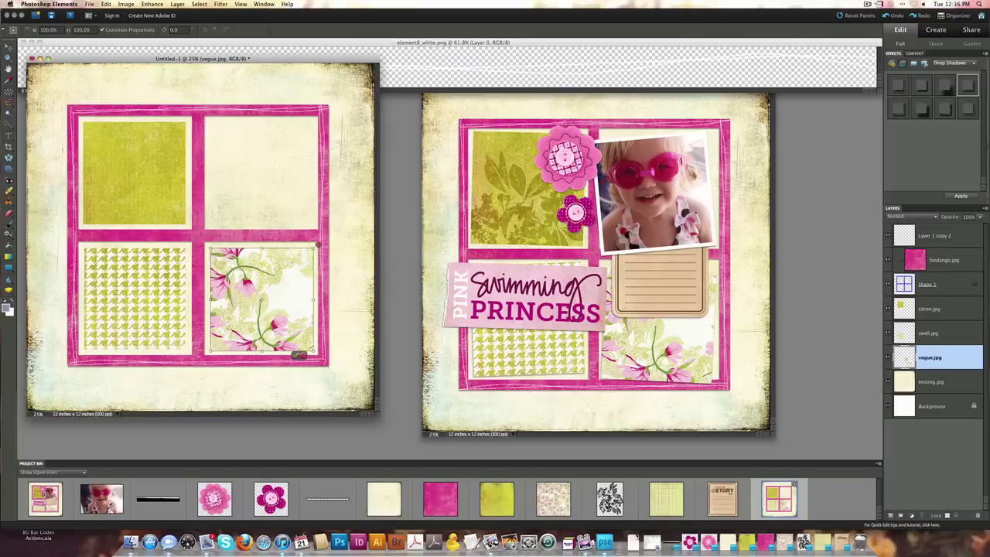
left_click_drag(320, 245, 286, 274)
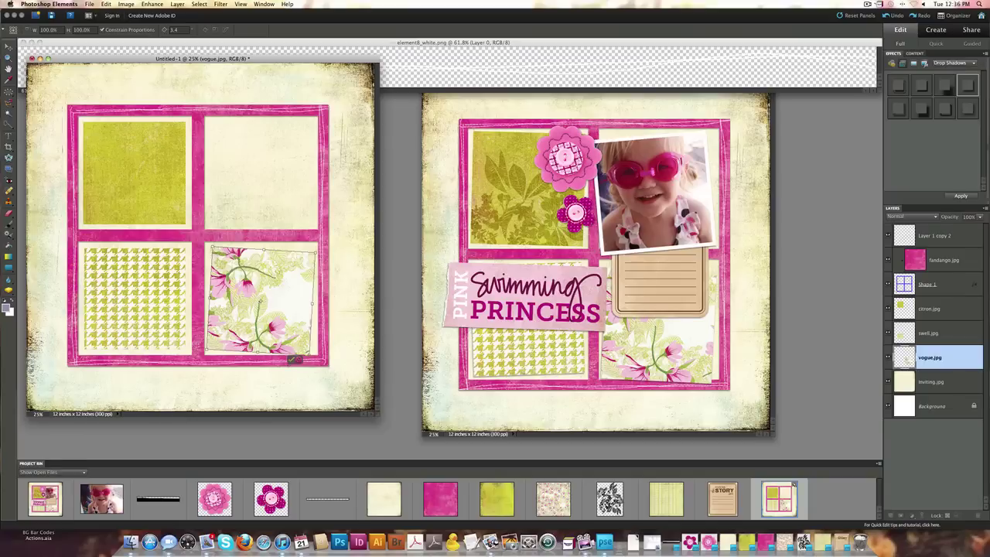
key("Return")
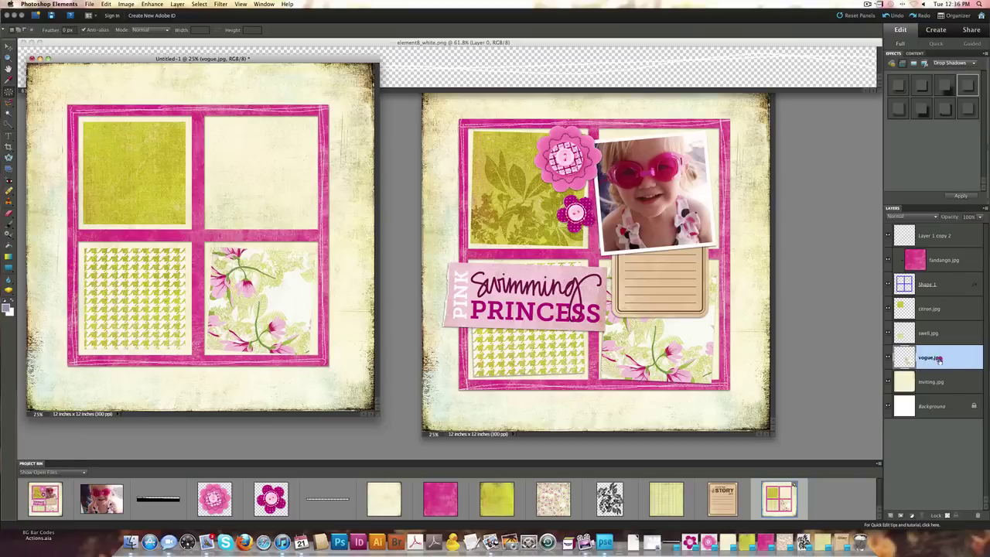
left_click_drag(938, 359, 938, 257)
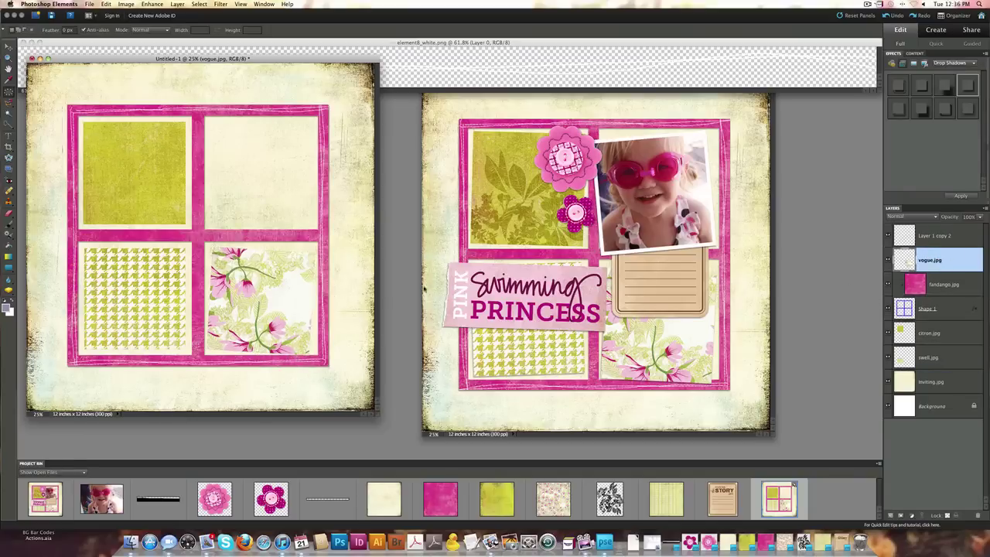
key("v")
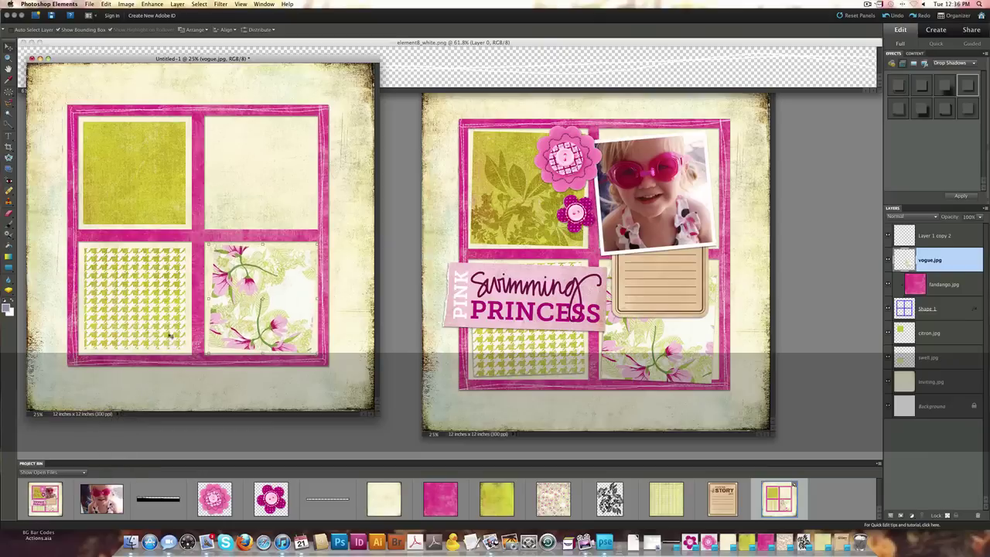
key("super+t")
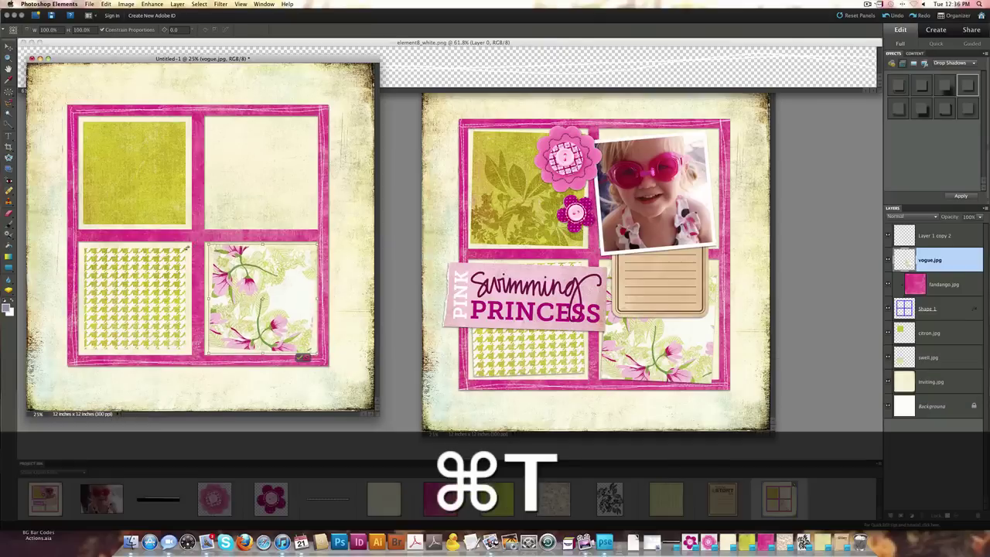
key("Return")
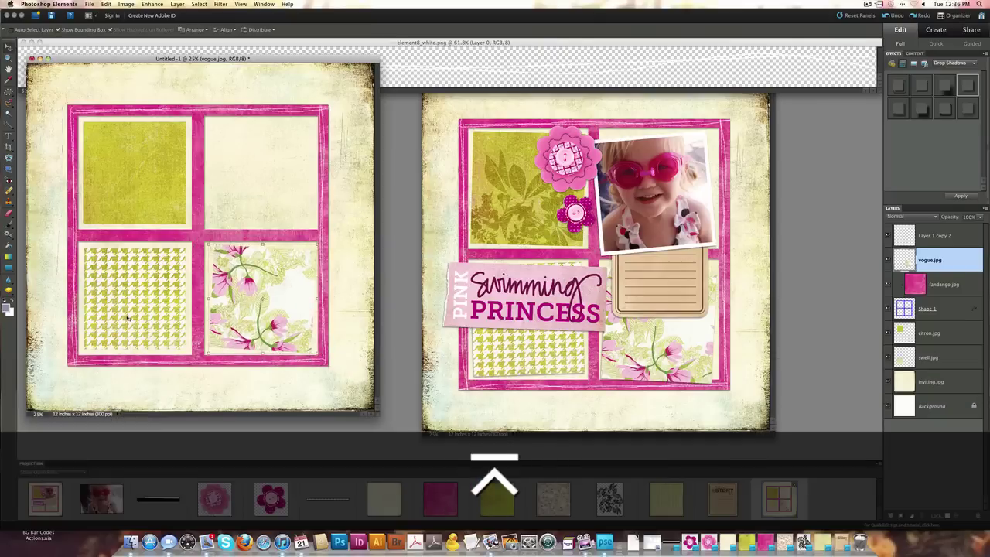
key("v")
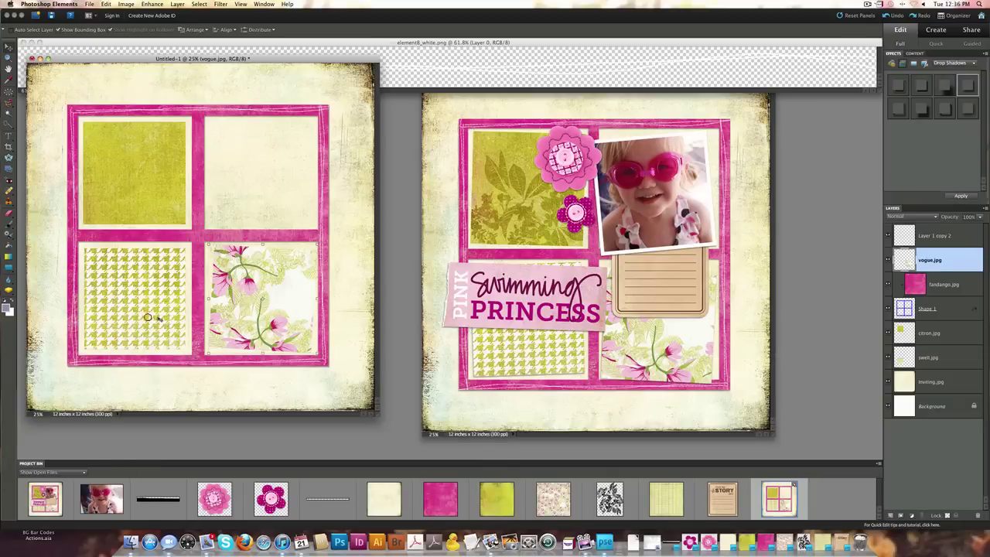
Enable automatic layer selection, and rotate the swell.jpg houndstooth square about -3.0 degrees.
left_click(11, 29)
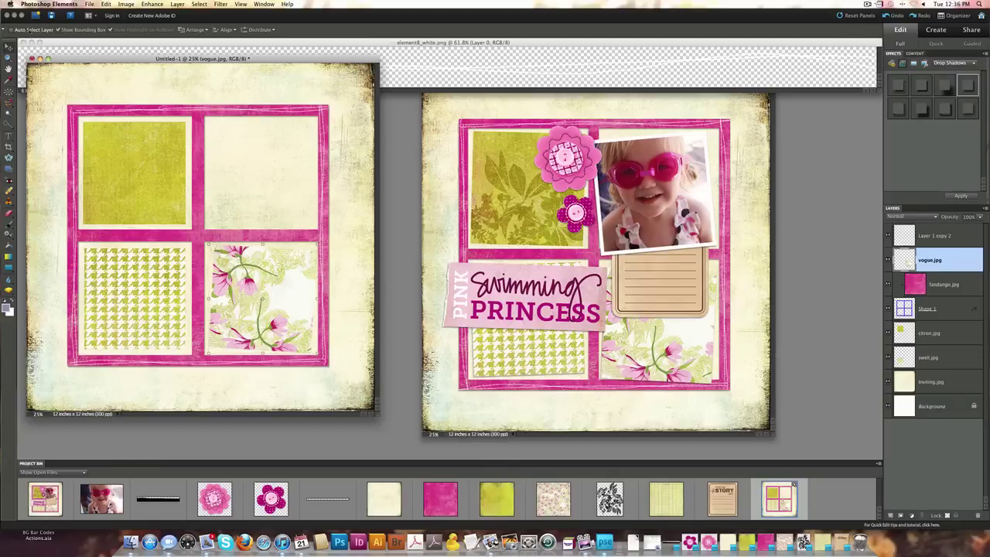
left_click(144, 341)
key("super+t")
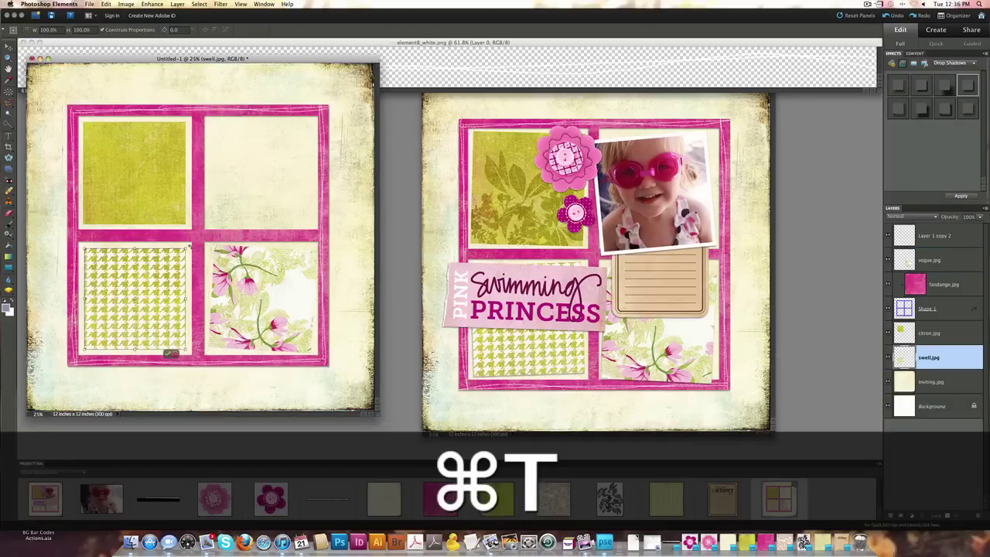
left_click_drag(171, 354, 93, 355)
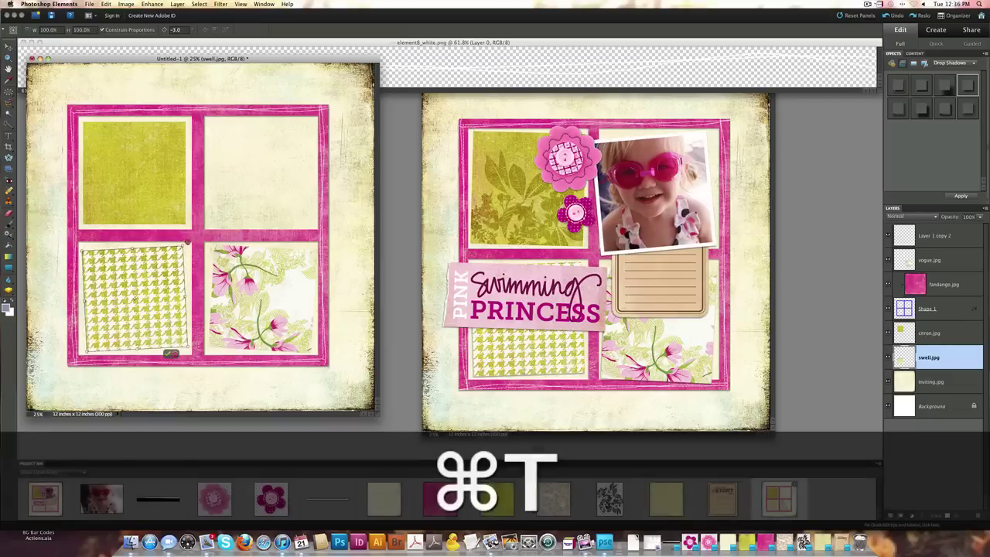
key("Return")
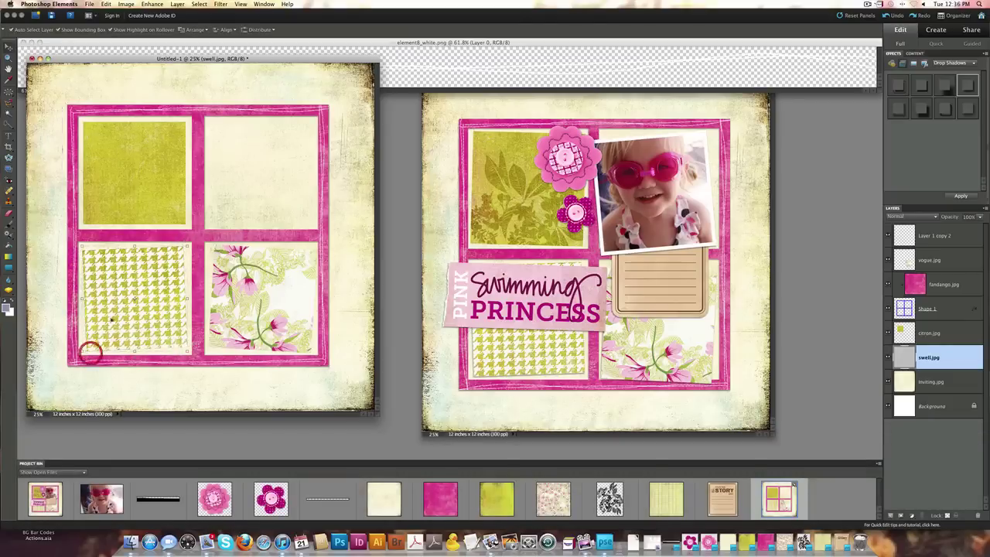
Tilt the citron.jpg square in the frame's top-left opening slightly clockwise.
left_click(108, 173)
key("super+t")
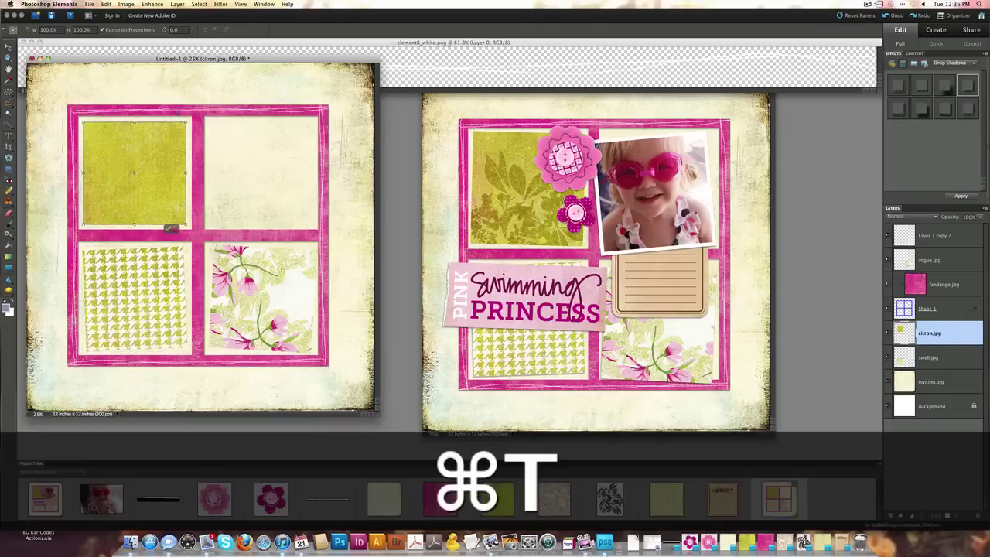
left_click_drag(190, 121, 191, 121)
left_click(164, 227)
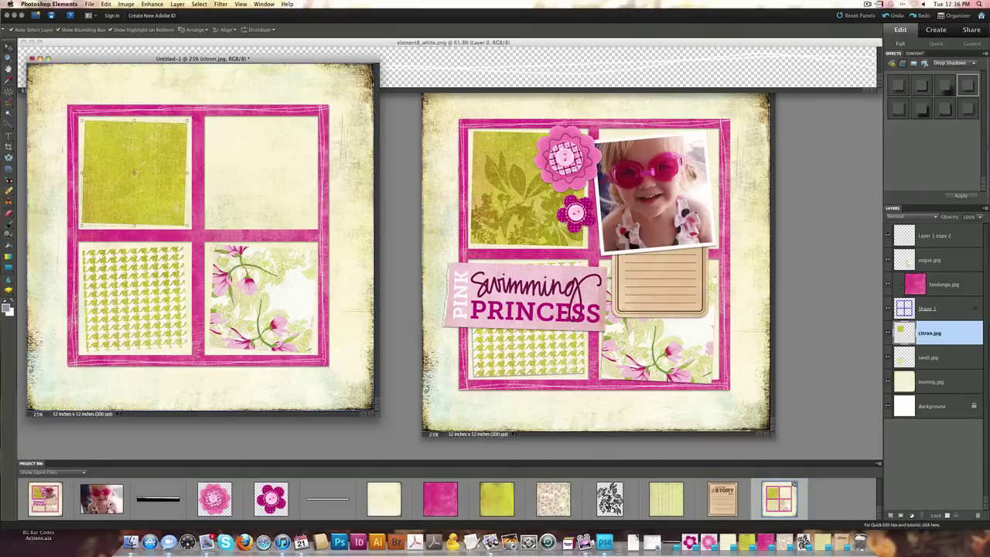
Add the black flourish image to the page, place it over the citron square's lower part and rotate it counterclockwise.
left_click_drag(611, 508, 182, 268)
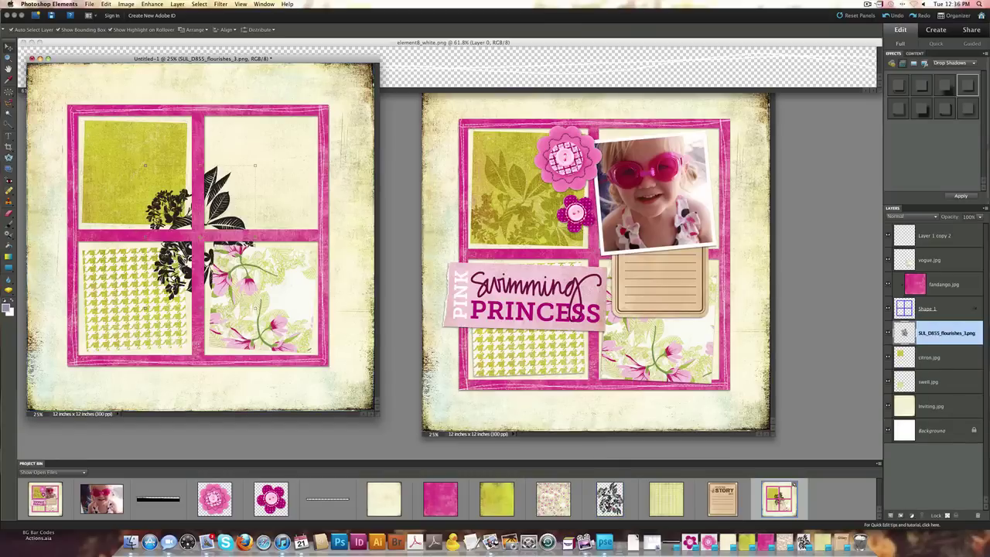
left_click_drag(223, 202, 159, 171)
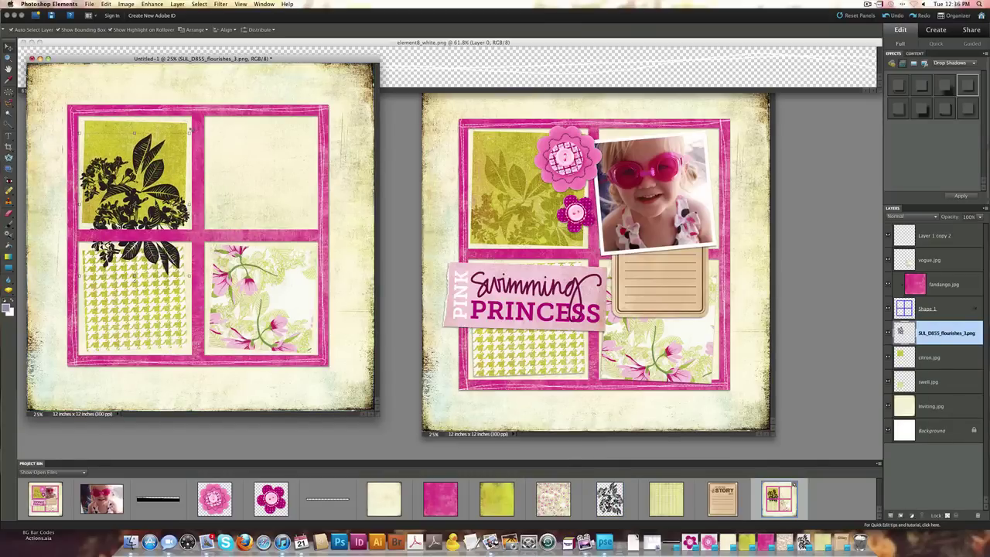
left_click_drag(191, 130, 207, 203)
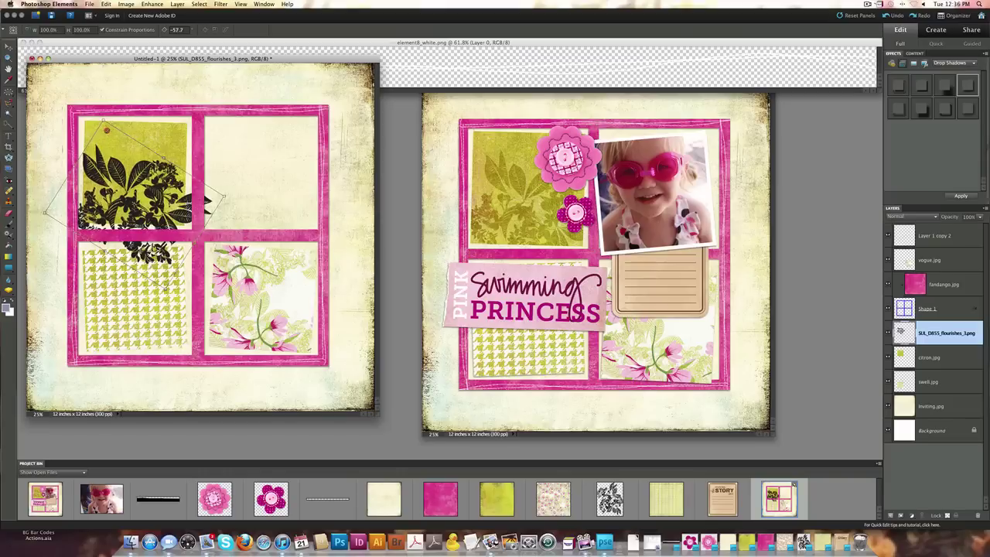
left_click_drag(106, 129, 107, 131)
left_click_drag(142, 178, 145, 182)
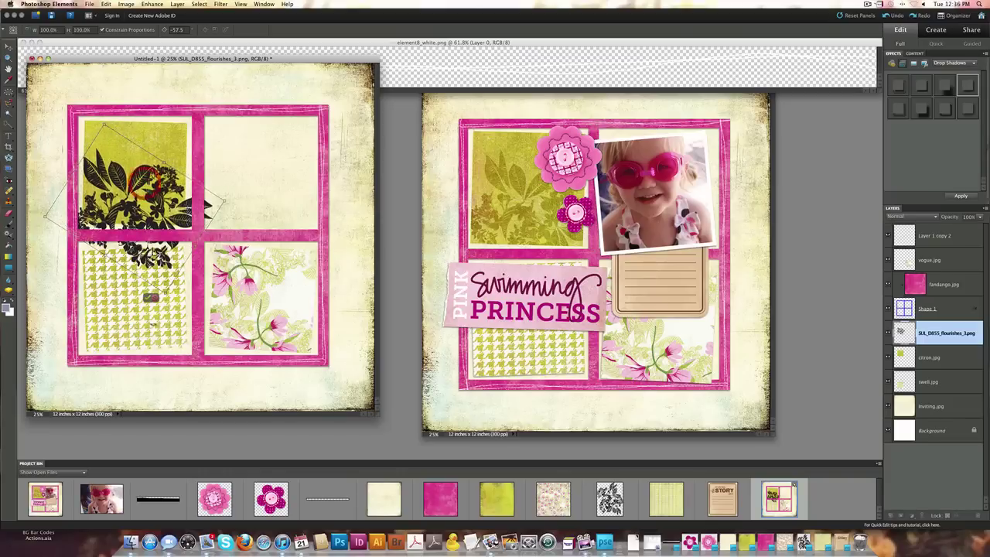
left_click(147, 297)
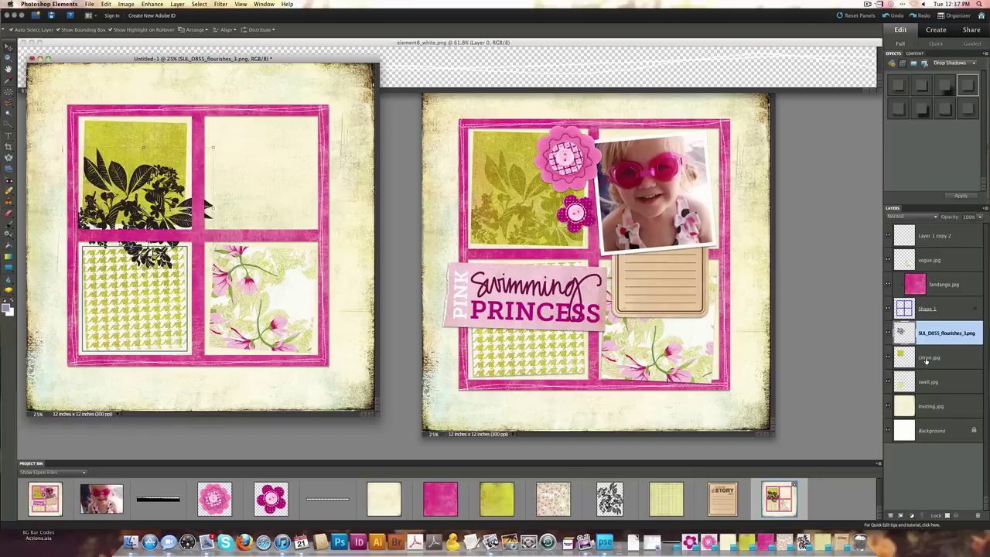
Duplicate the citron.jpg layer above the flourish, clip the copy to the flourish and merge the two layers.
key("alt")
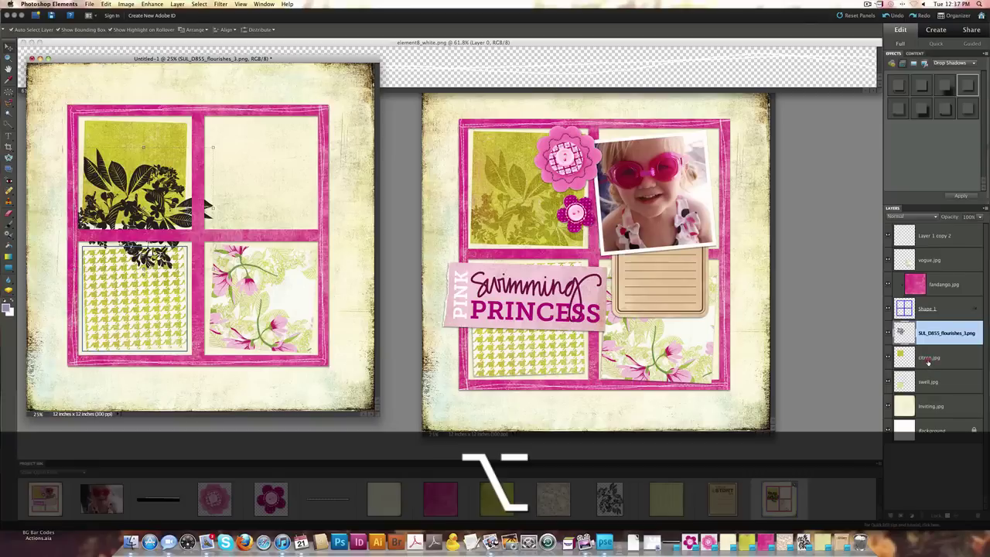
left_click_drag(929, 362, 930, 331)
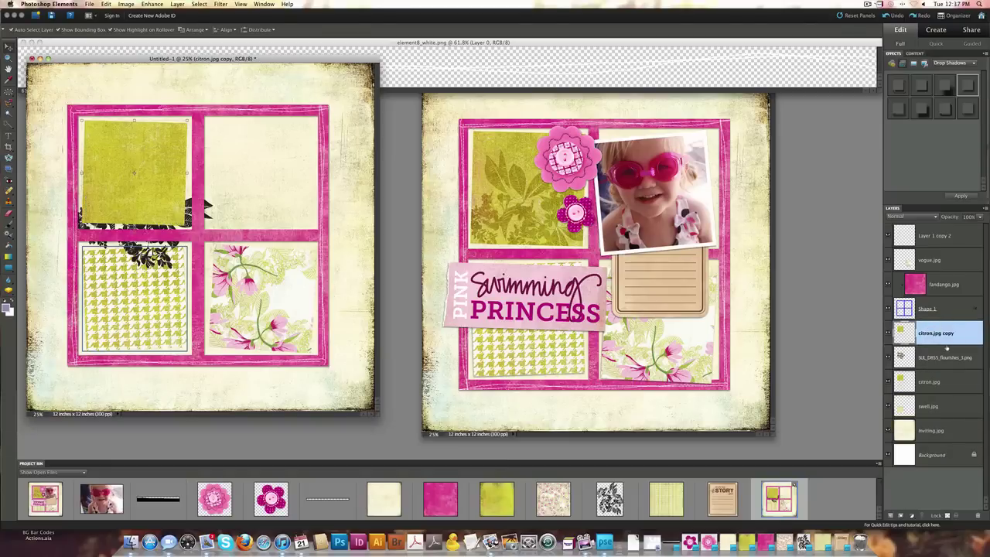
key("super")
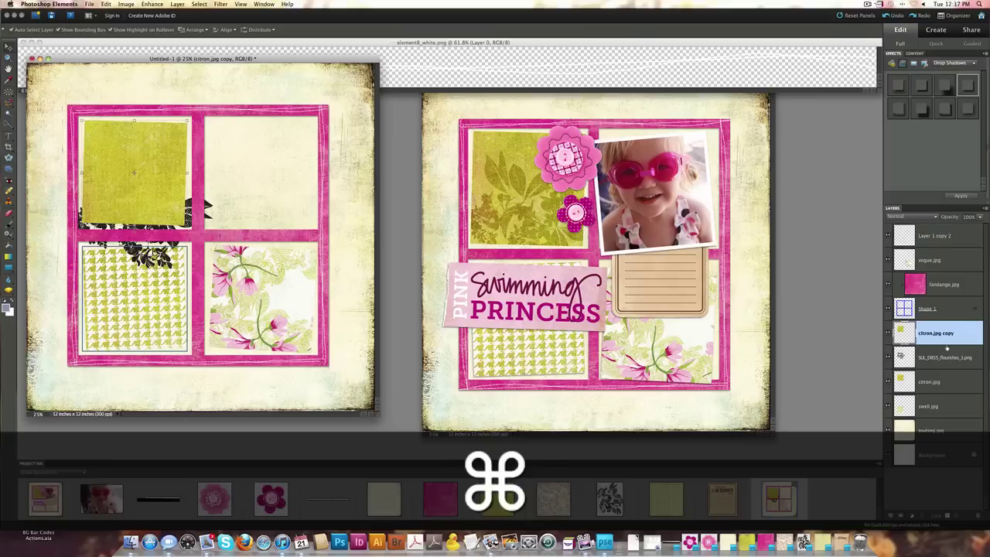
key("super+g")
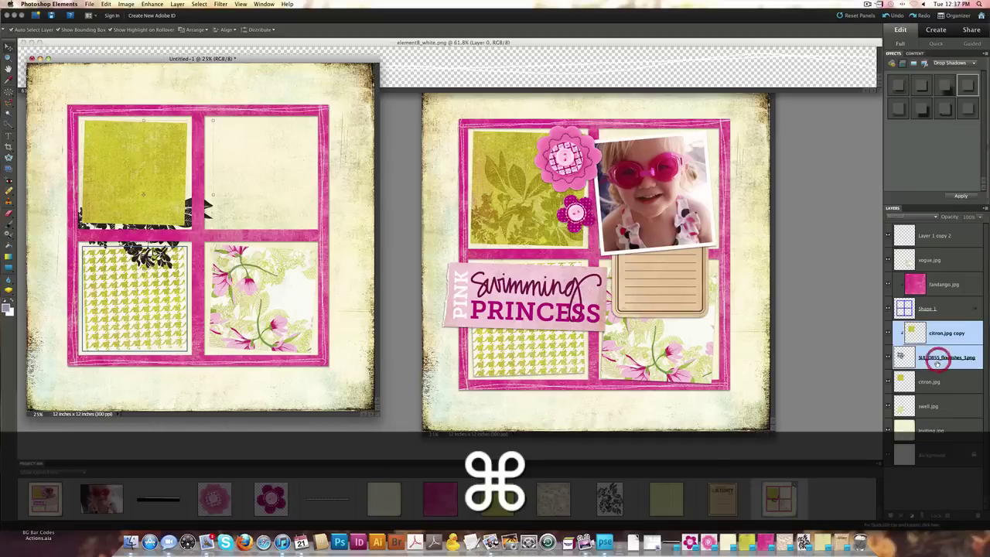
key("super+e")
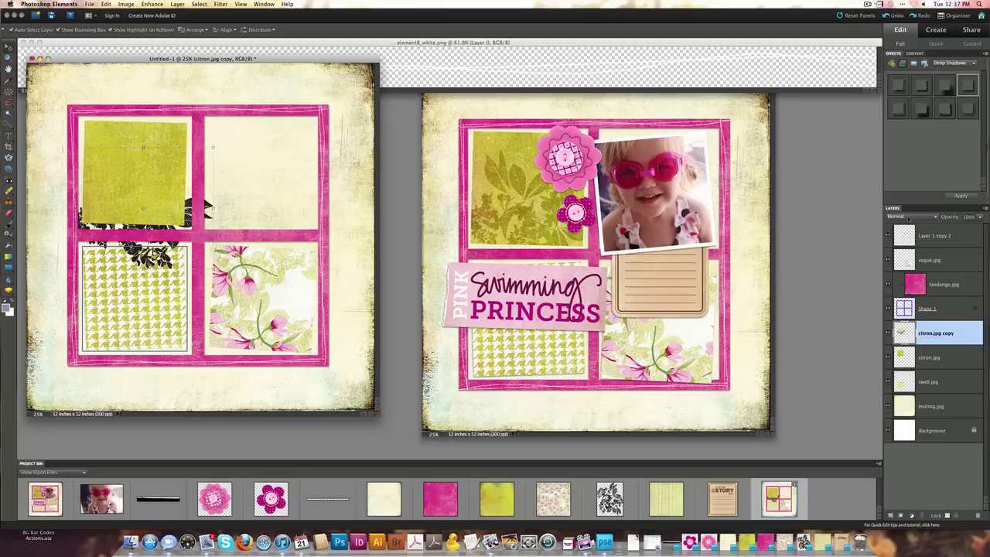
Set the merged flourish layer's blend mode to Multiply and clip it to the citron.jpg layer.
left_click(909, 220)
left_click(911, 220)
left_click(918, 220)
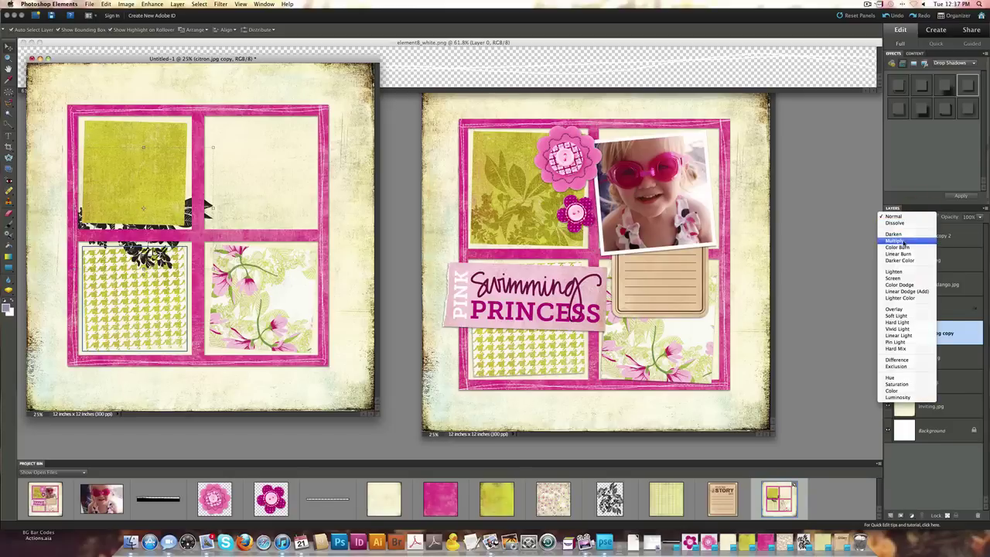
left_click(933, 242)
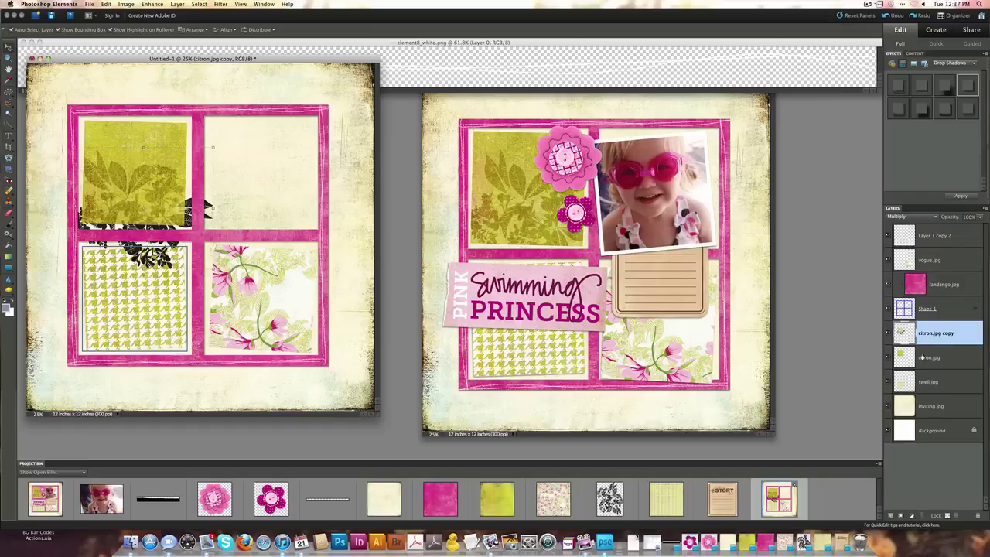
key("super+g")
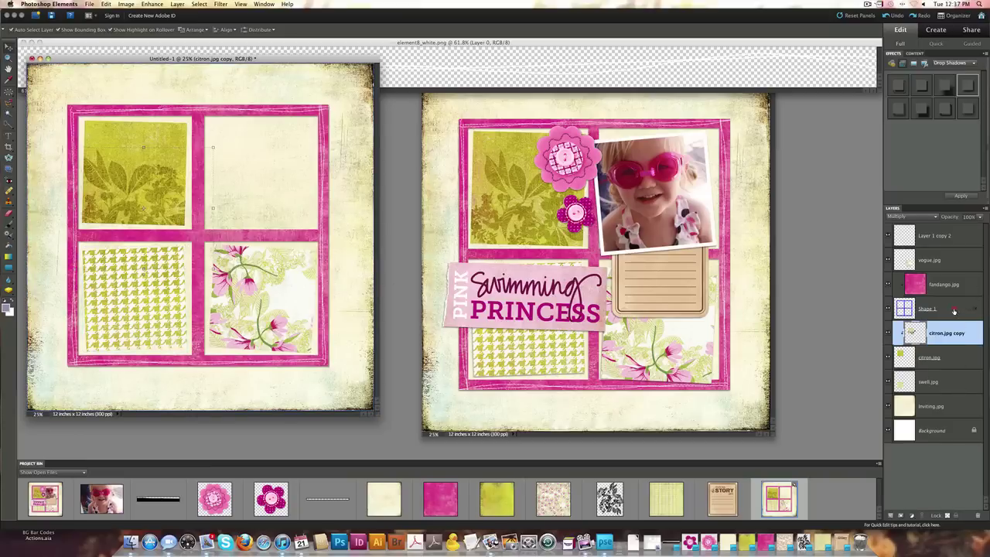
Copy the layer style from the Shape 1 frame and paste it onto the vogue.jpg, citron.jpg and swell.jpg layers.
left_click(954, 310)
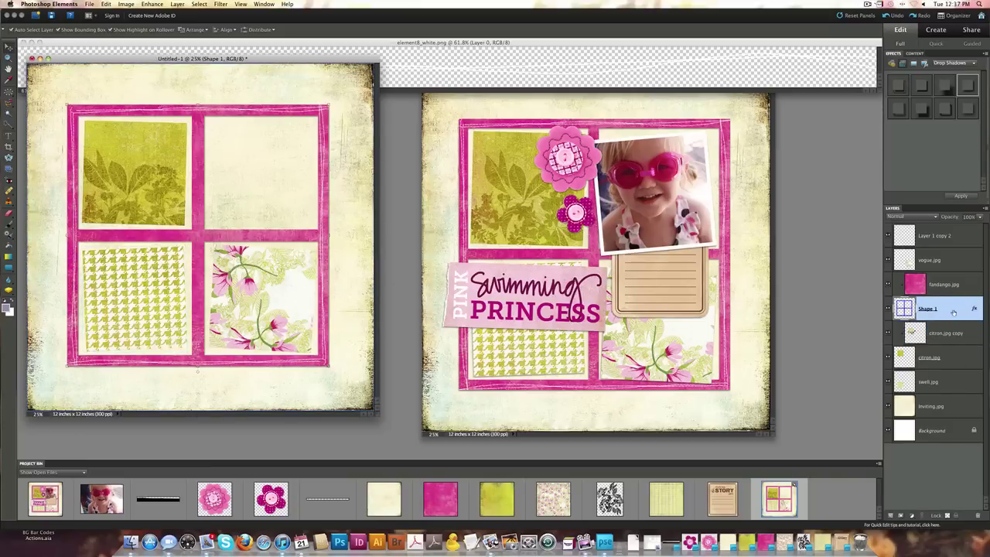
left_click(954, 311, "ctrl")
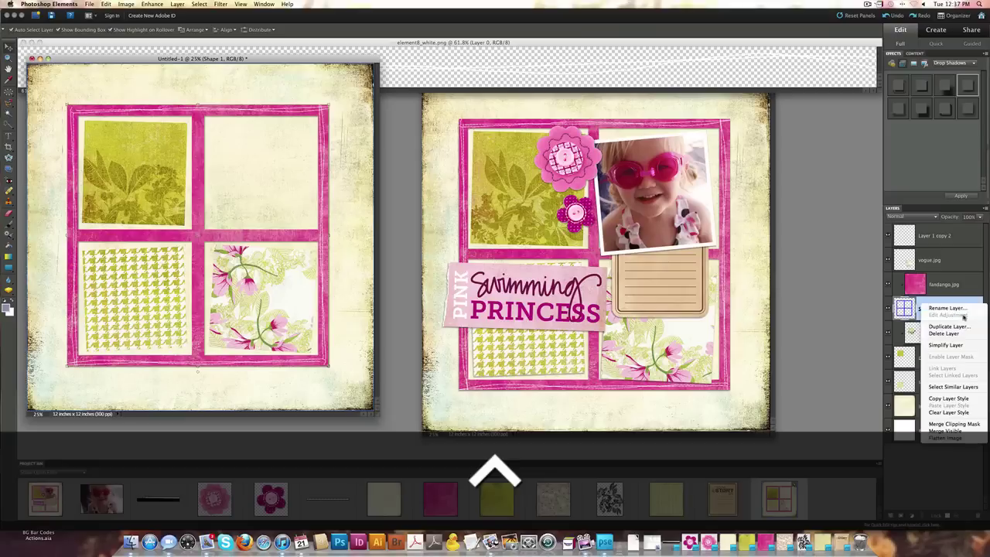
left_click(956, 399)
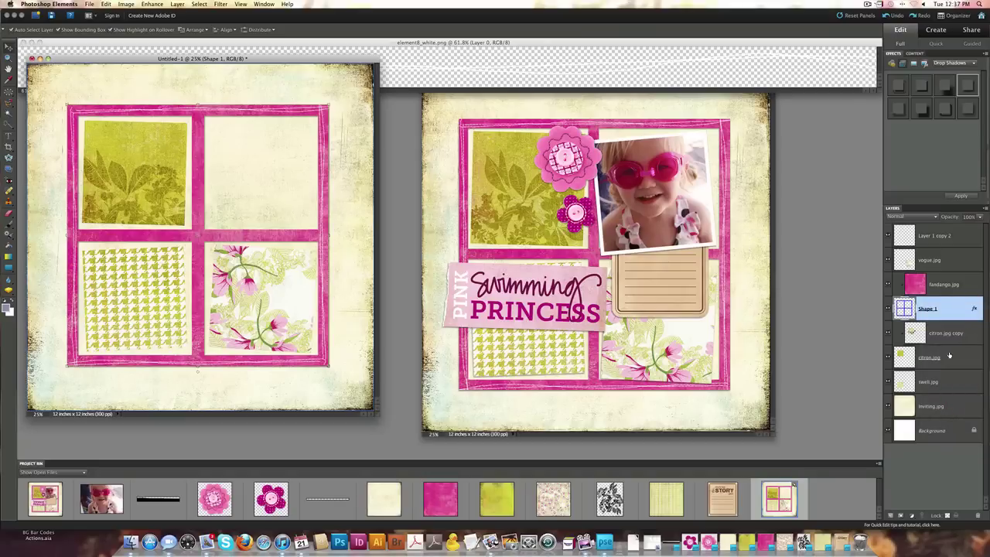
left_click(956, 359)
left_click(956, 382, "super")
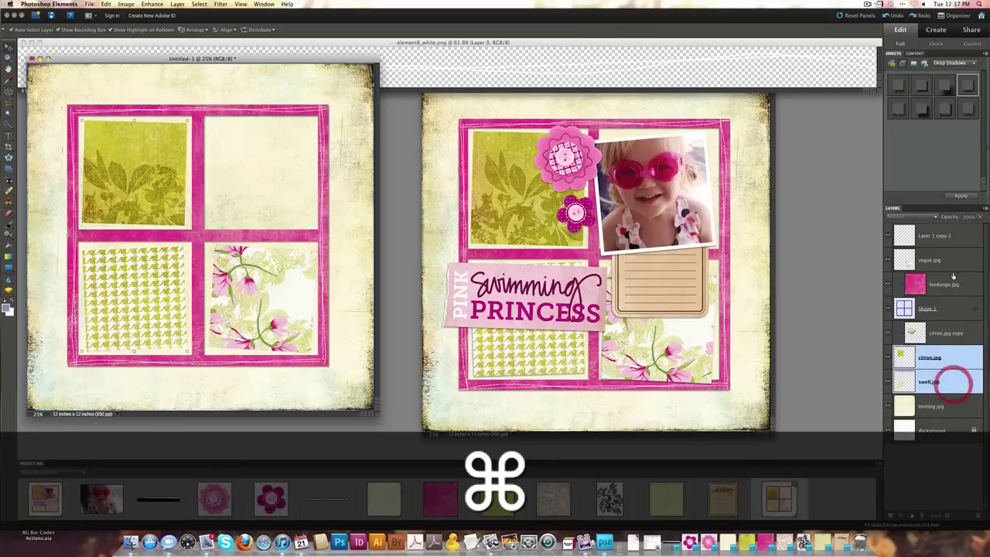
left_click(952, 262, "super")
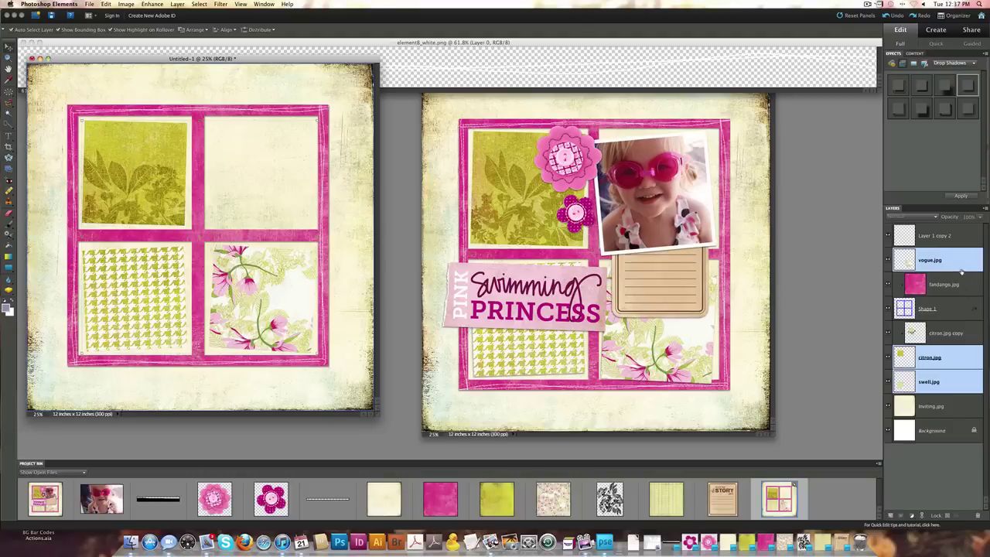
left_click(967, 260, "ctrl")
left_click(964, 356)
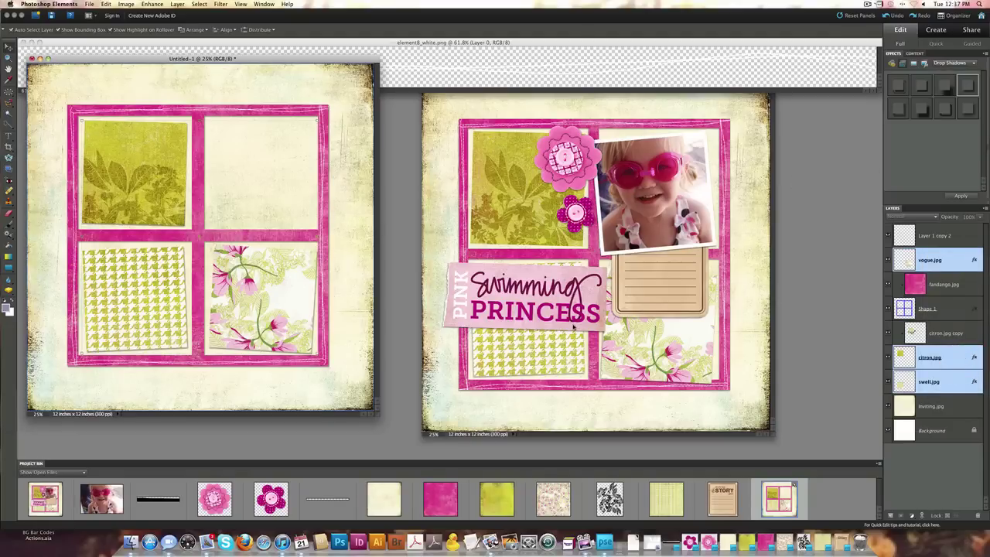
Close element8_white.png and bring the photo of the girl in pink goggles forward, moving its window clear of the page.
left_click(424, 49)
key("super+w")
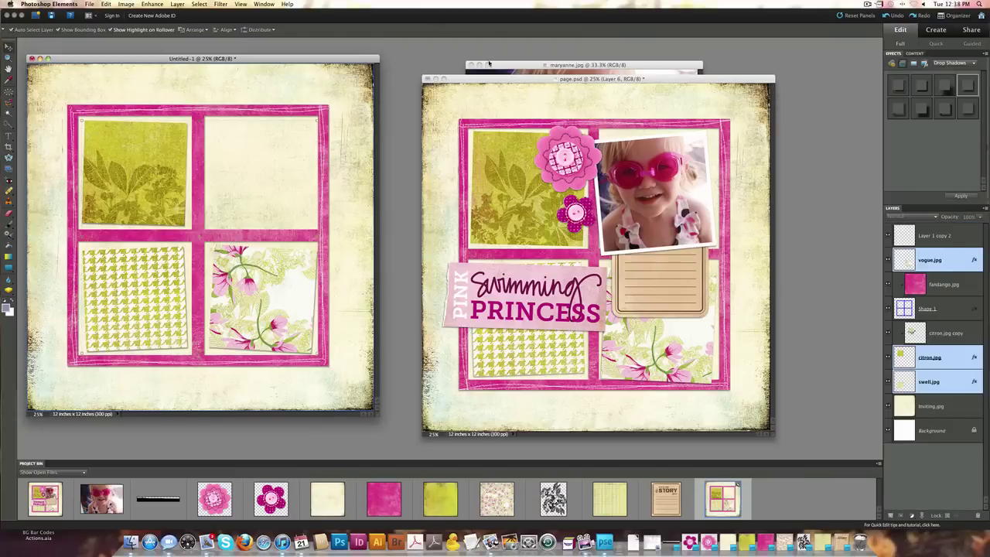
left_click(489, 65)
left_click_drag(603, 70, 524, 114)
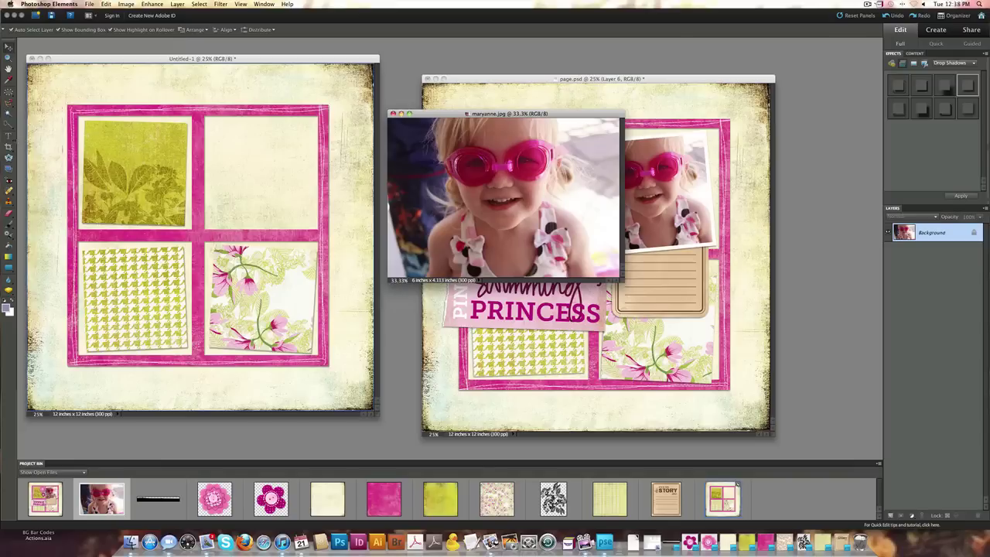
Crop the photo around the girl's face and shoulders to 3.75 in by 3.75 in at a resolution of 300.
key("c")
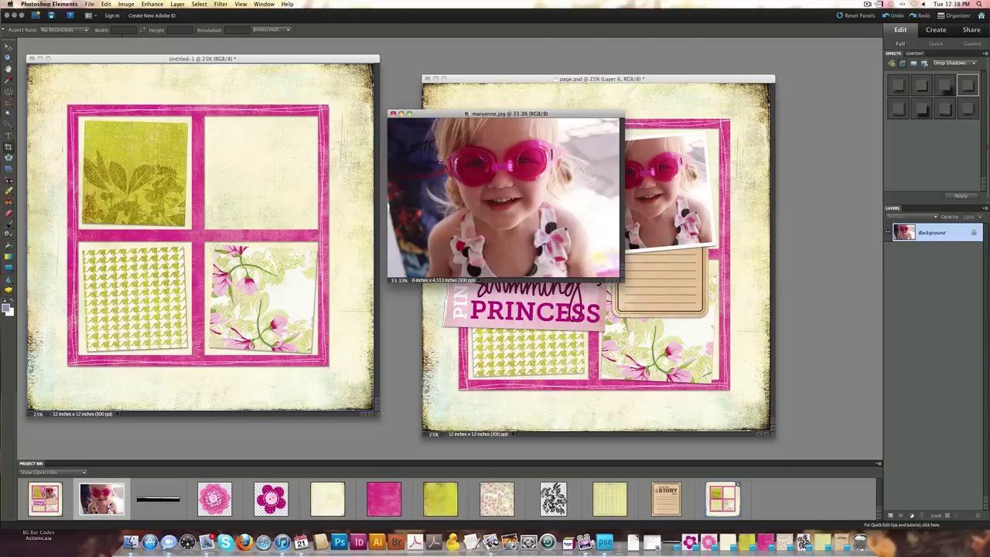
left_click(124, 29)
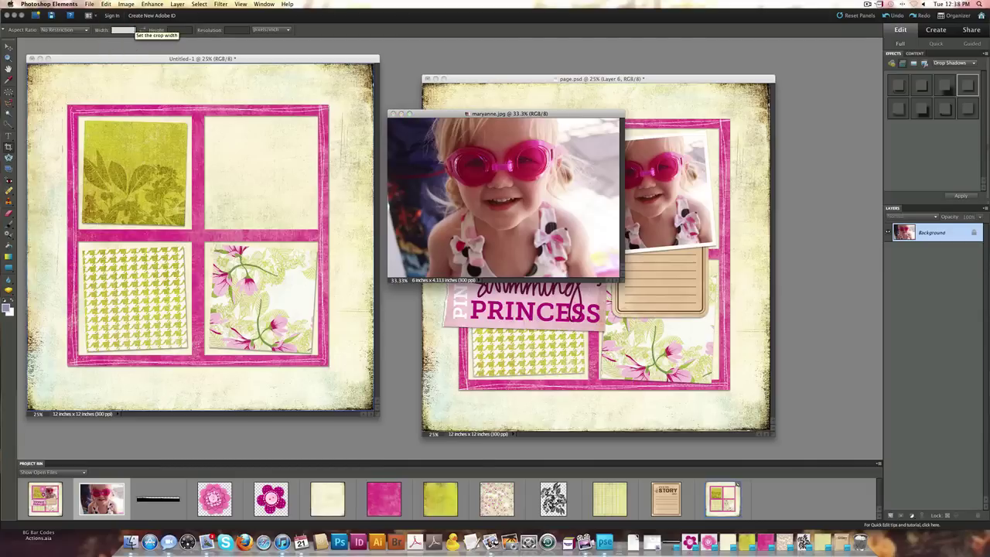
type("3.75 in")
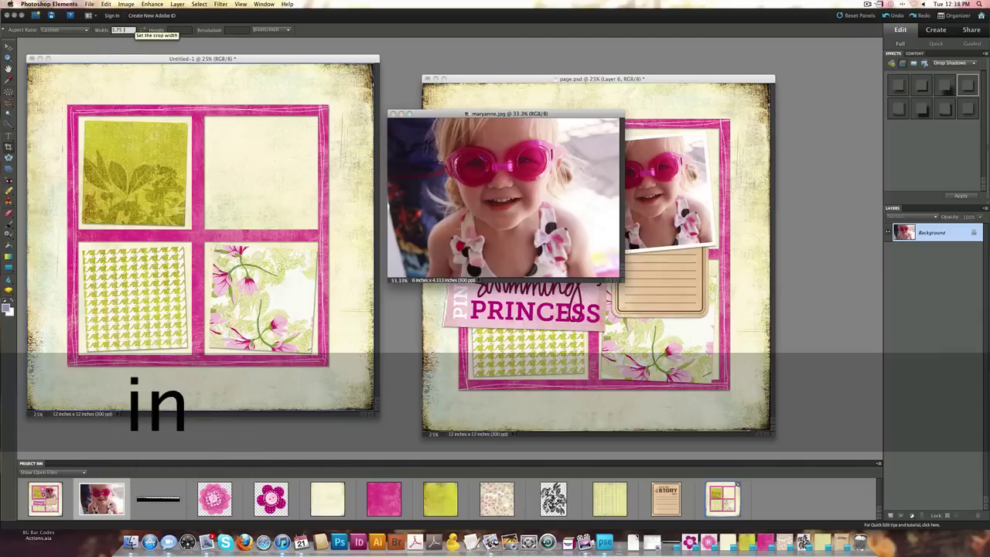
left_click(179, 29)
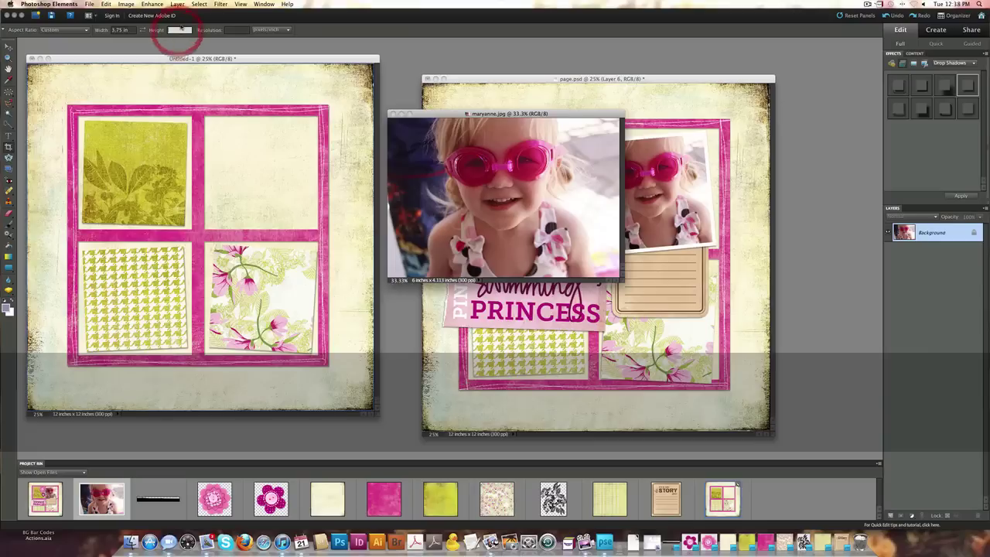
type("3.75 in")
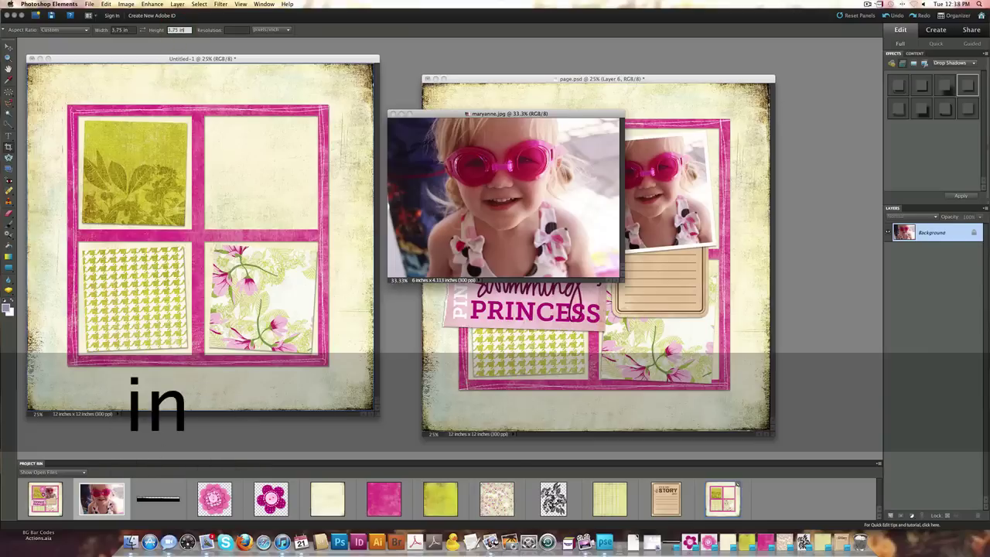
key("Tab")
type("300")
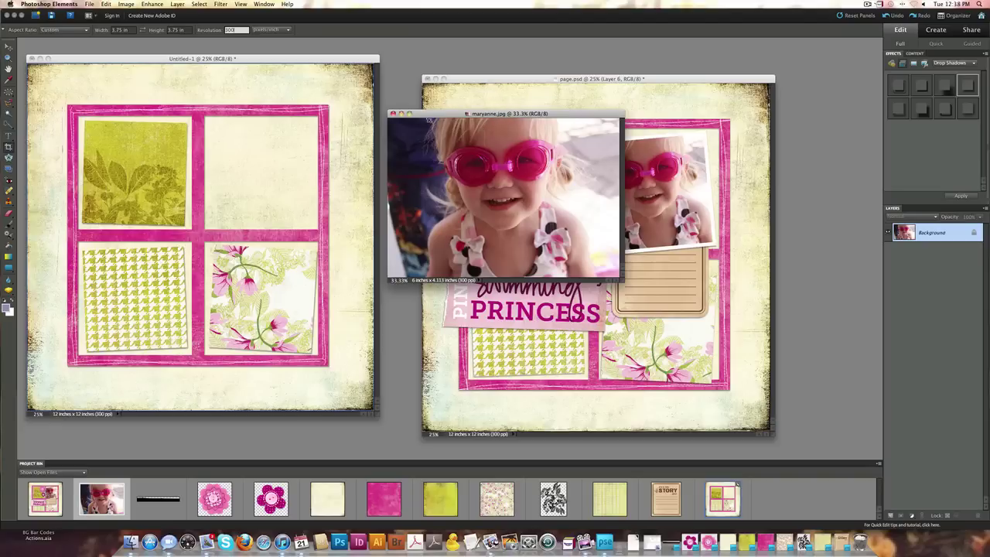
left_click_drag(427, 119, 612, 274)
key("Return")
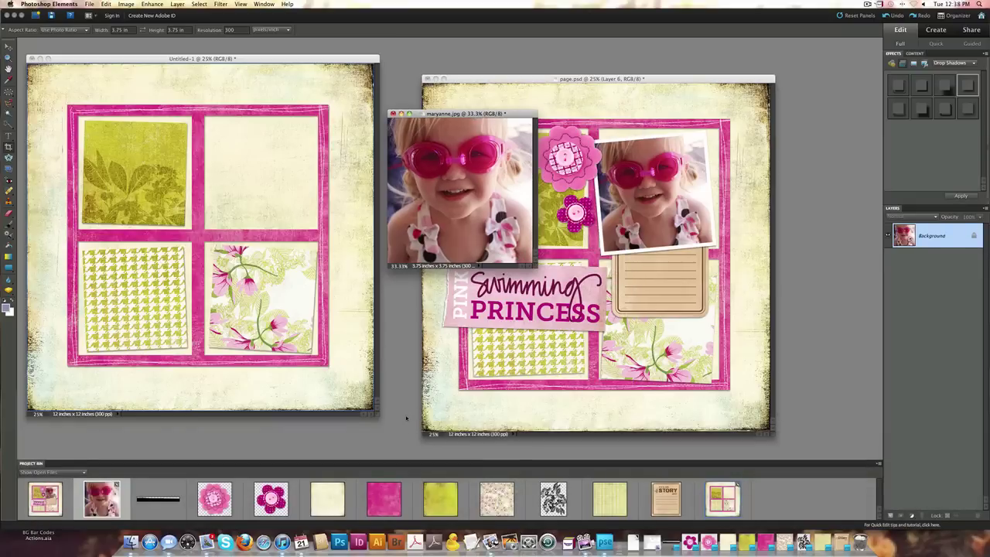
Enlarge the cropped photo's canvas to 4 in by 4 in to give it a white border.
left_click(126, 4)
mouse_move(193, 49)
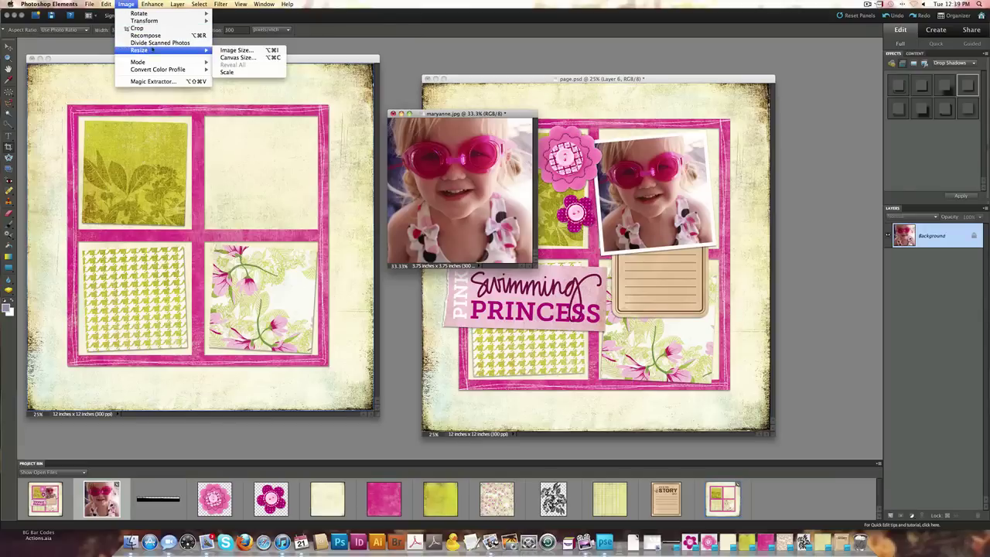
left_click(246, 58)
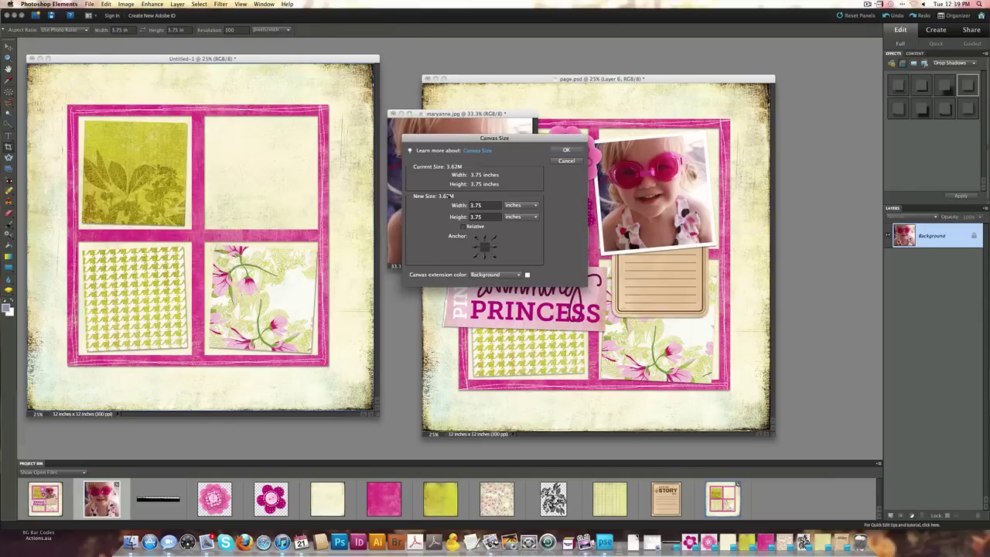
double_click(492, 206)
type("4")
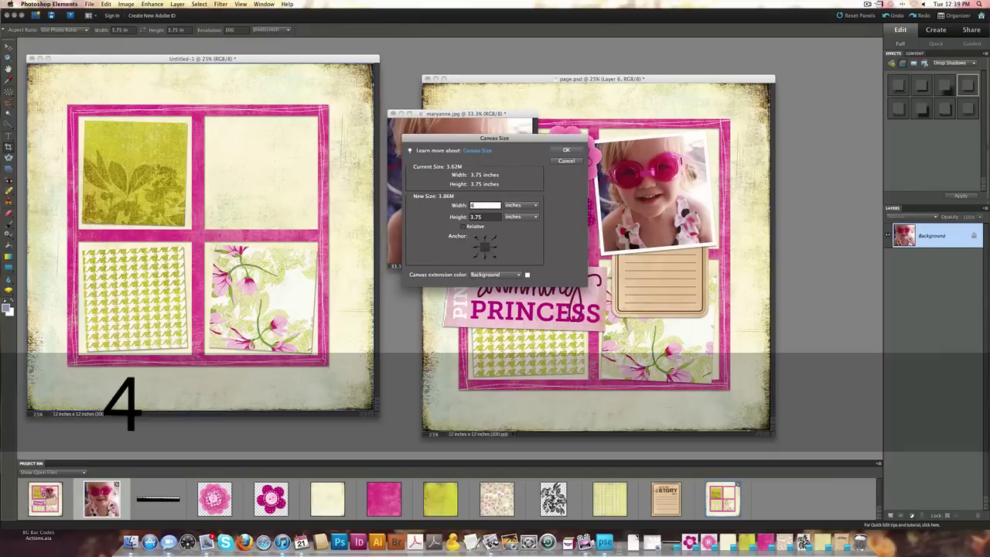
key("Tab")
type("4")
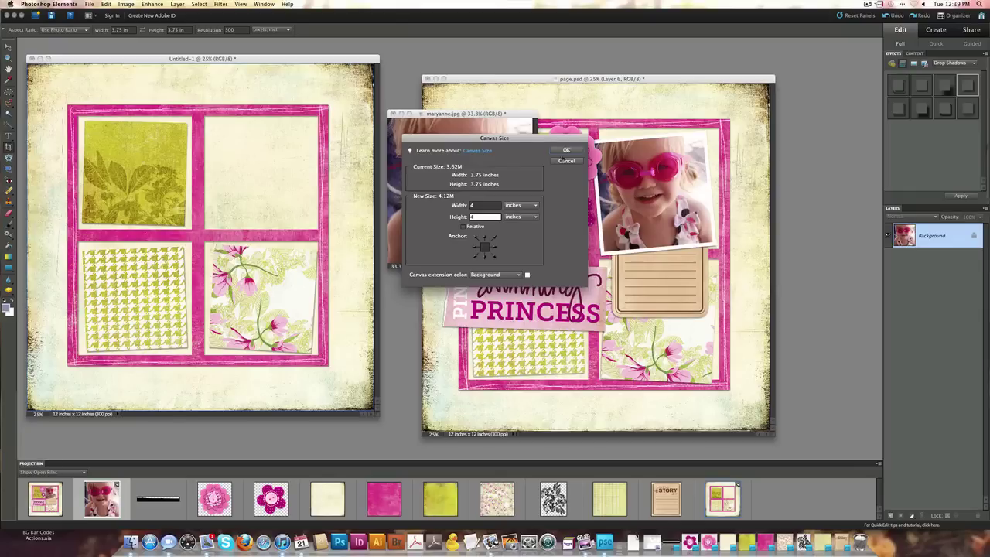
left_click(564, 152)
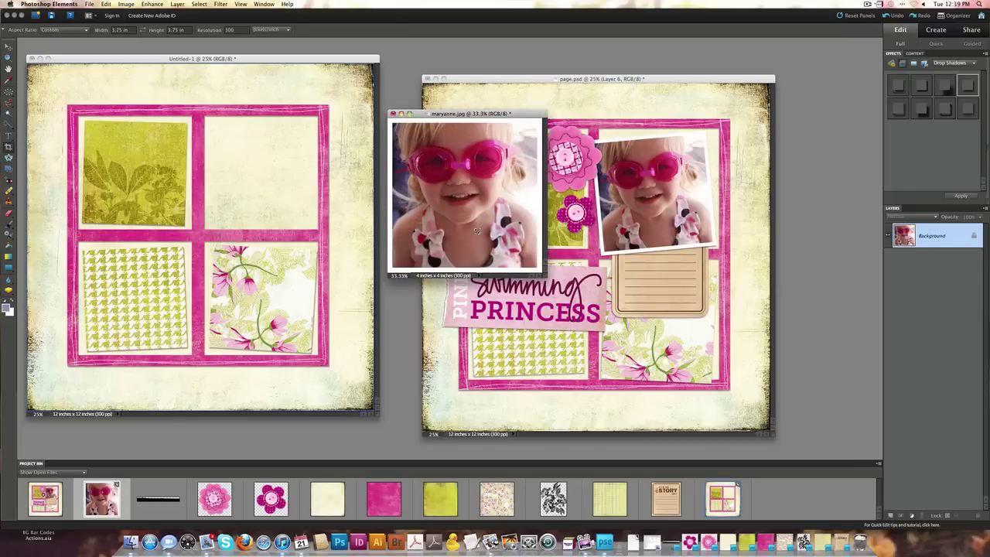
Place the bordered photo on the new page, over the frame's upper-right opening.
key("v")
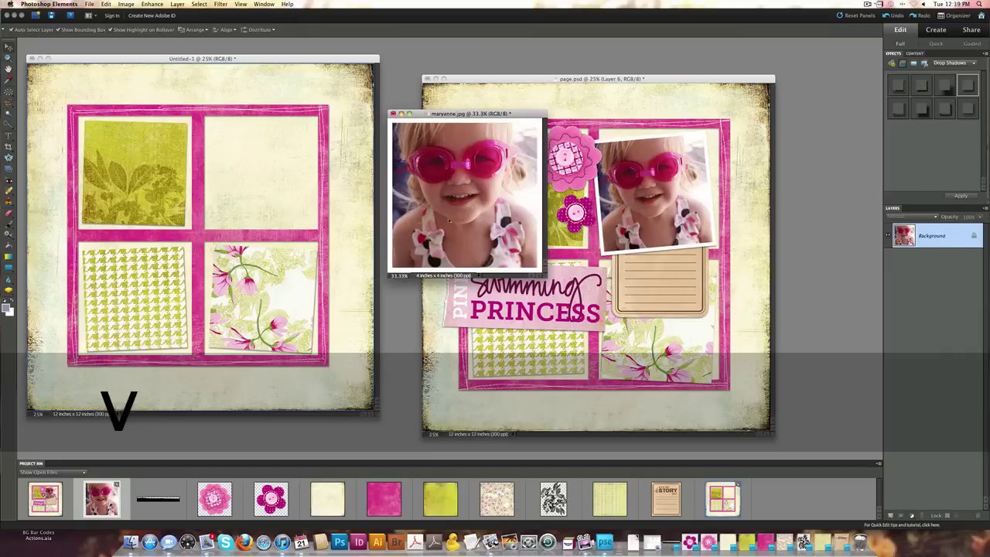
left_click_drag(253, 227, 286, 208)
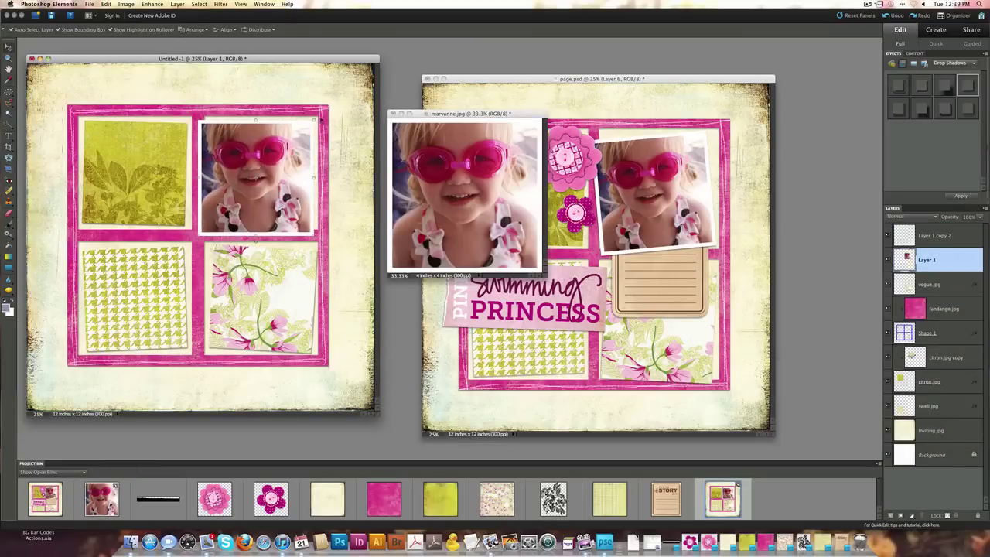
left_click(321, 114)
left_click(299, 141)
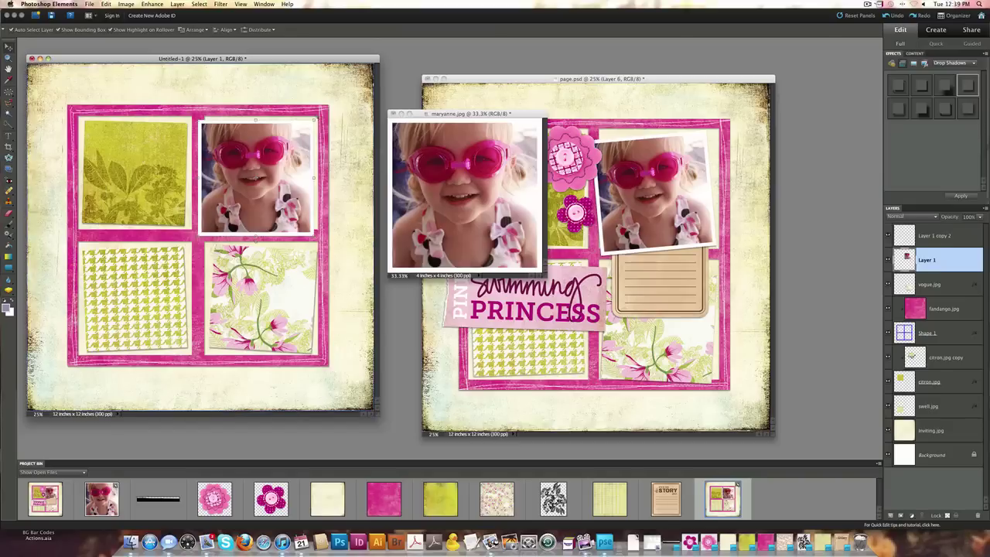
Rotate the placed photo to about -4.1 degrees and paste the copied layer style onto its layer.
left_click_drag(318, 118, 311, 114)
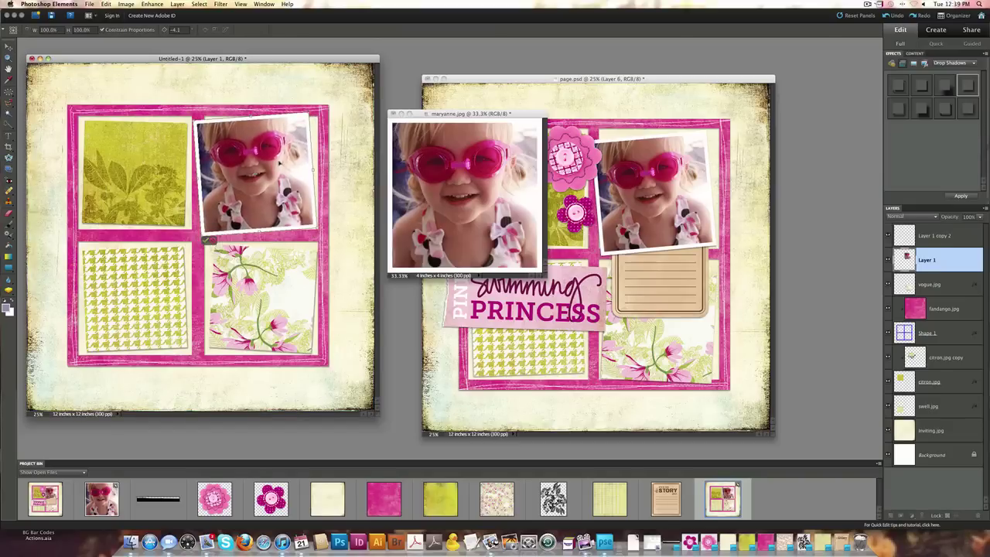
left_click(206, 241)
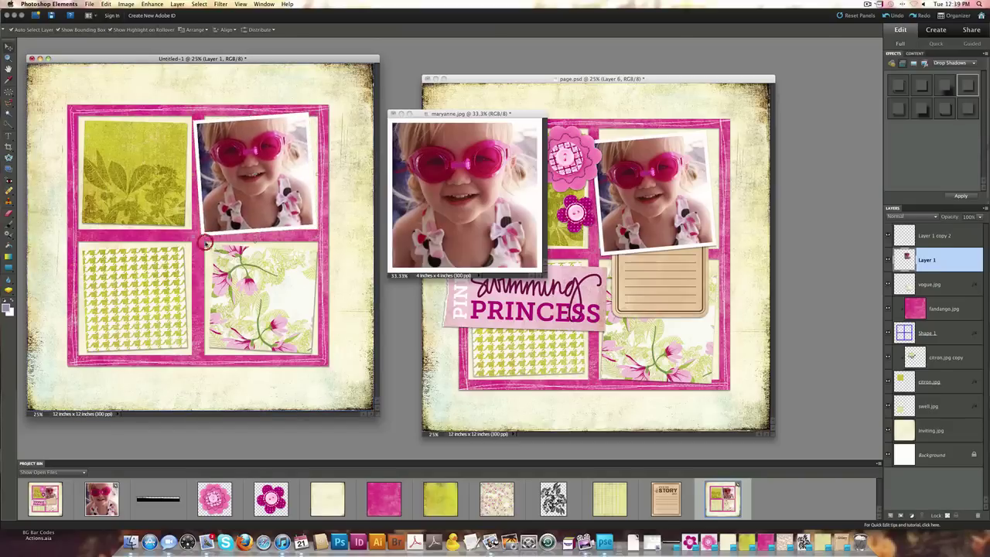
right_click(966, 264)
left_click(957, 357)
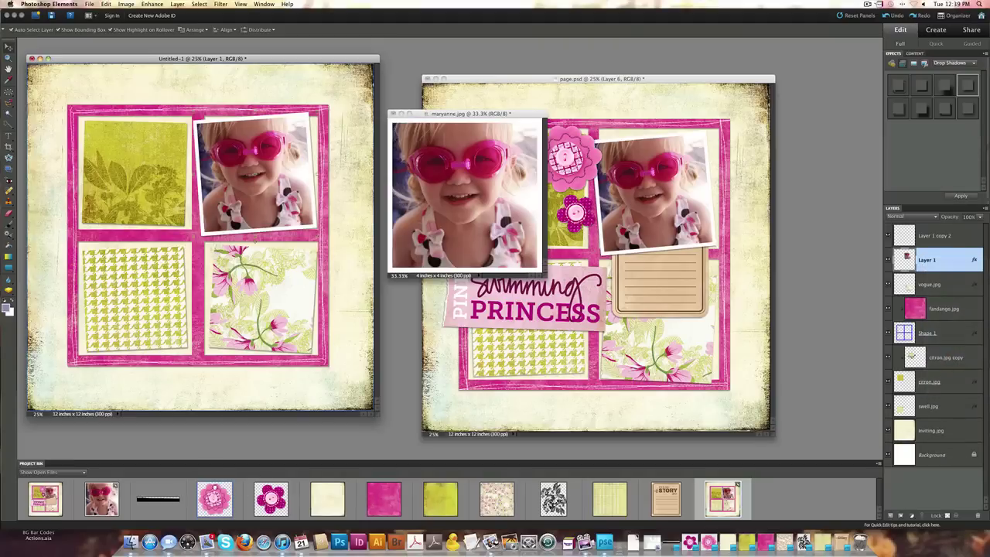
Add Bloomer_pink_1.png over the upper-right corner of the green paper, scaled to about 80%.
left_click_drag(214, 499, 193, 386)
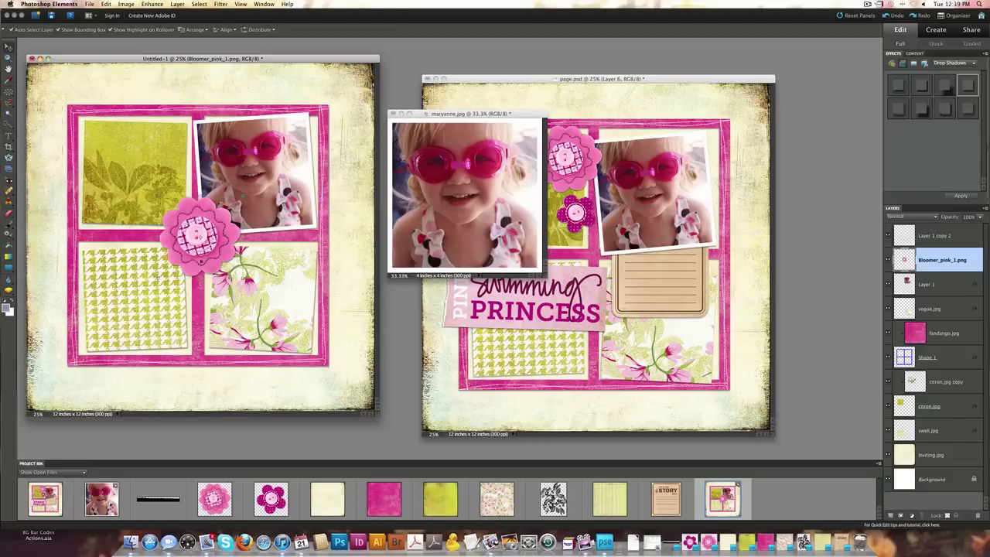
left_click_drag(199, 232, 169, 133)
left_click_drag(215, 98, 196, 114)
left_click_drag(183, 184, 198, 188)
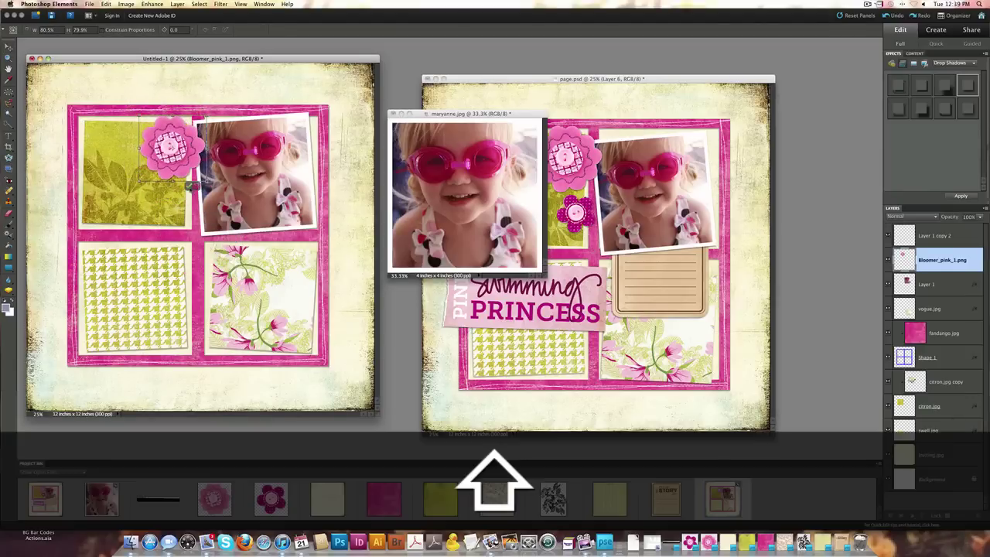
key("Return")
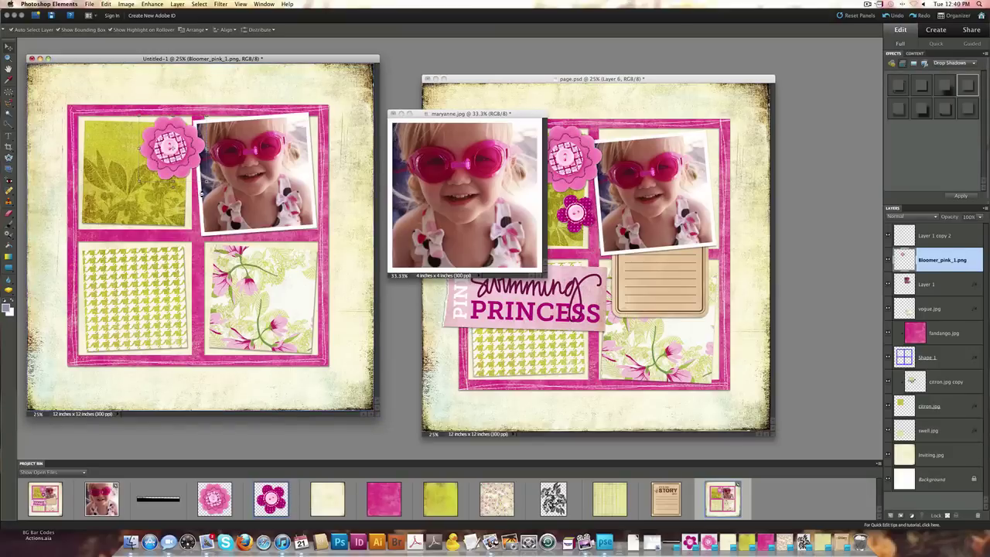
Add Bloomer_pink_2.png just below the larger flower, scaled to about 80%, and minimize the separate photo window.
left_click_drag(271, 499, 178, 198)
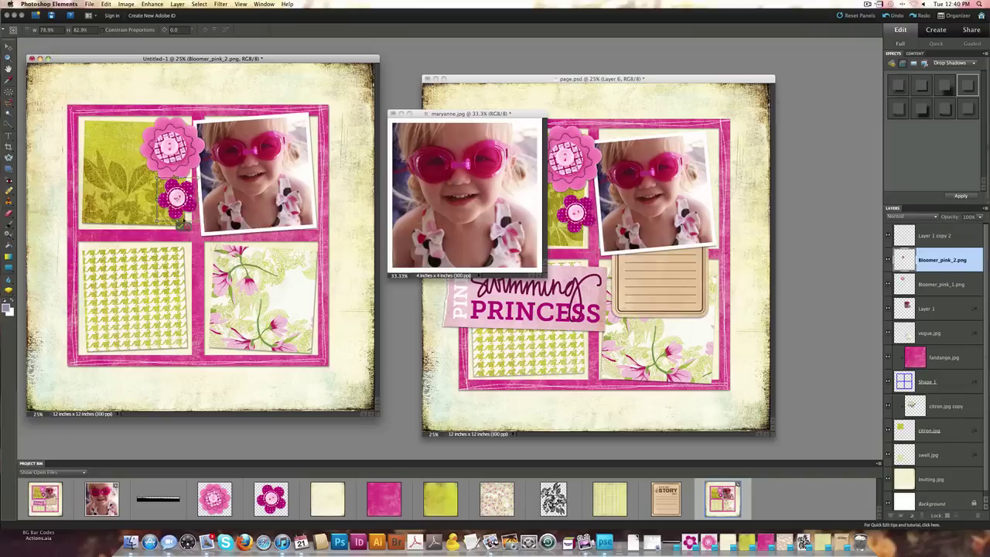
left_click(181, 226)
left_click(401, 114)
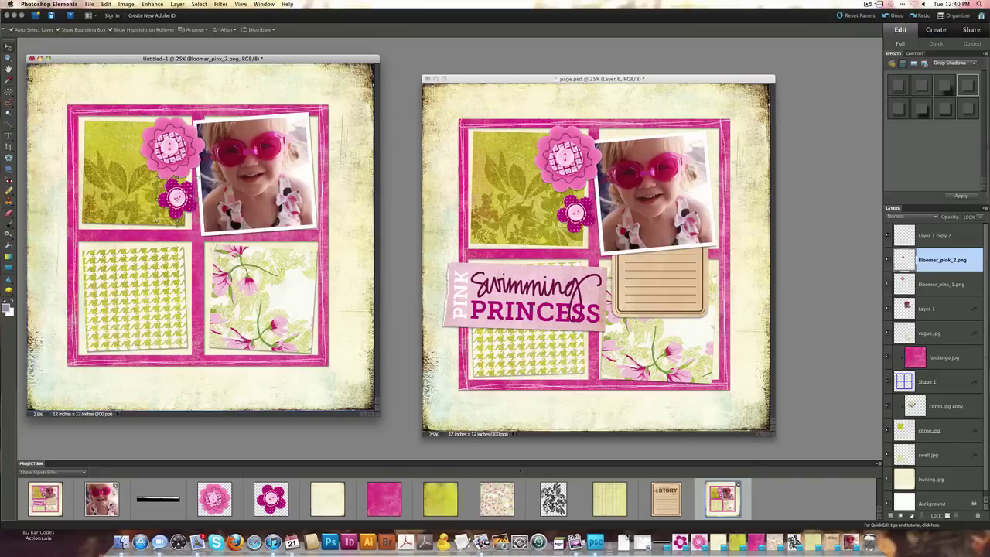
Add story.png tucked beneath the photo with its ruled lines showing, and paste the copied layer style onto it.
left_click_drag(674, 495, 273, 243)
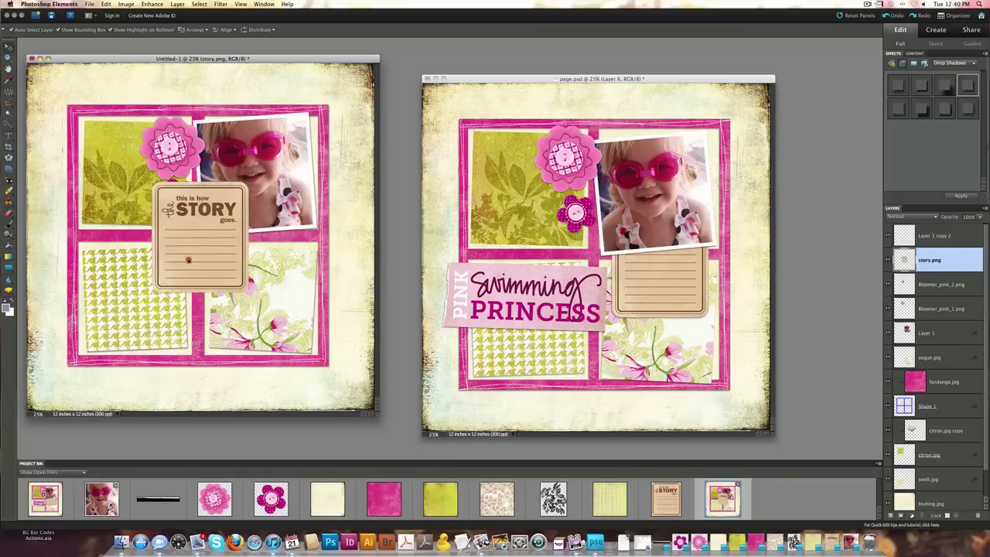
left_click_drag(188, 260, 247, 265)
left_click_drag(942, 263, 938, 341)
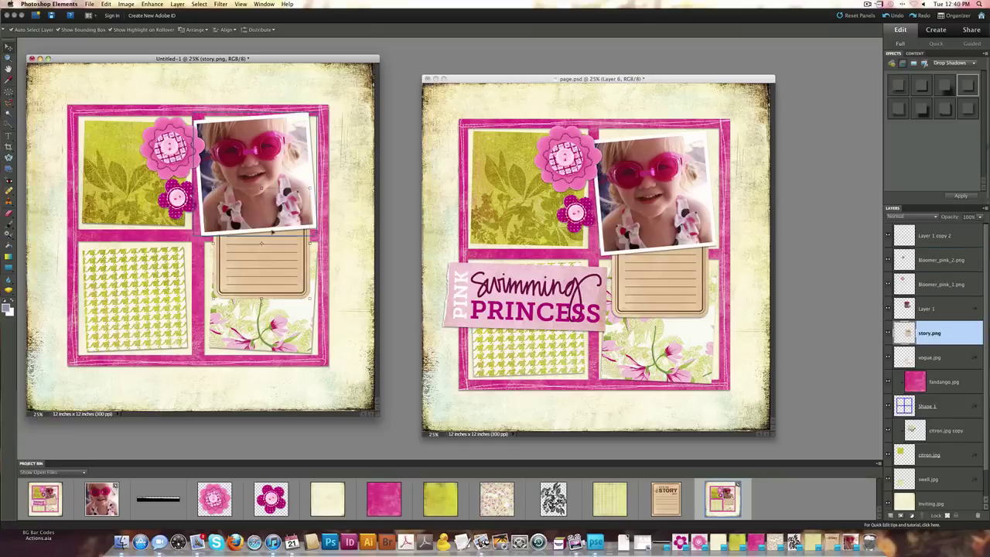
right_click(967, 334)
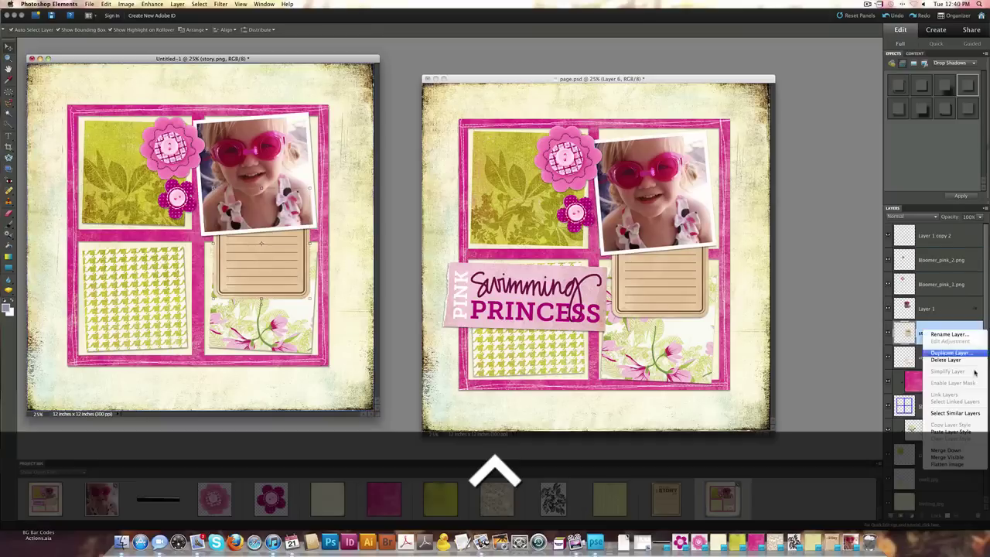
left_click(957, 433)
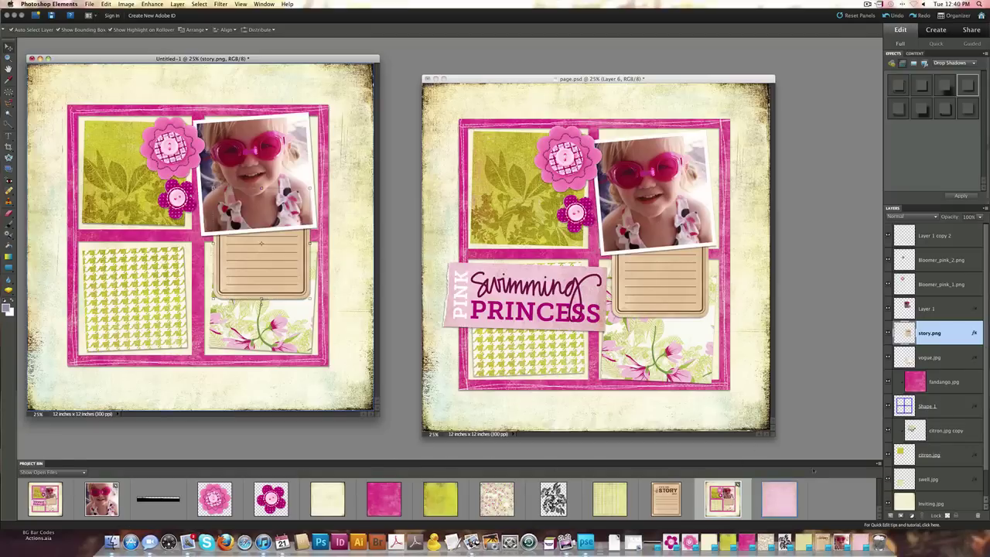
Add peony.jpg above Layer 1 copy 2 and bring both torn-edge layers of texture3.psd onto it.
left_click(932, 241)
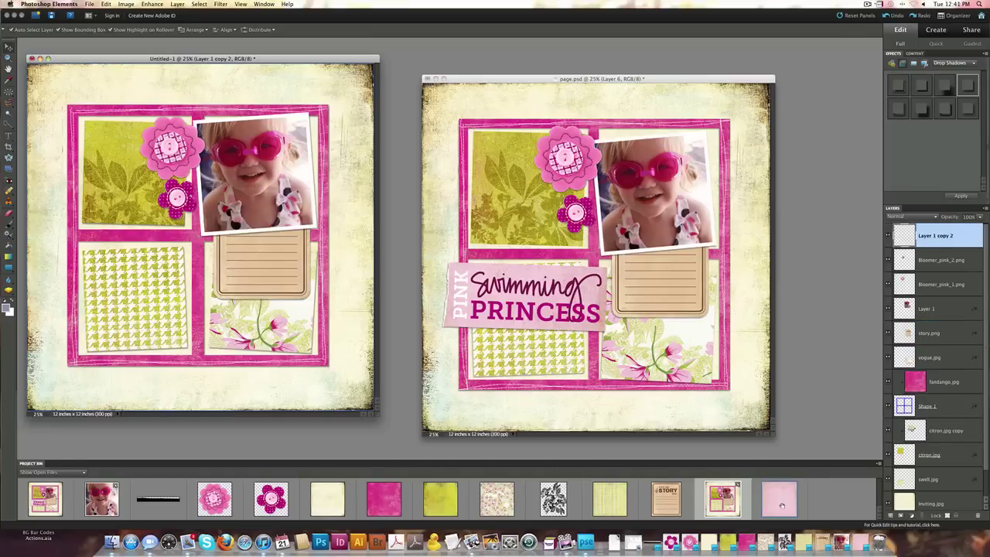
left_click_drag(782, 505, 269, 265)
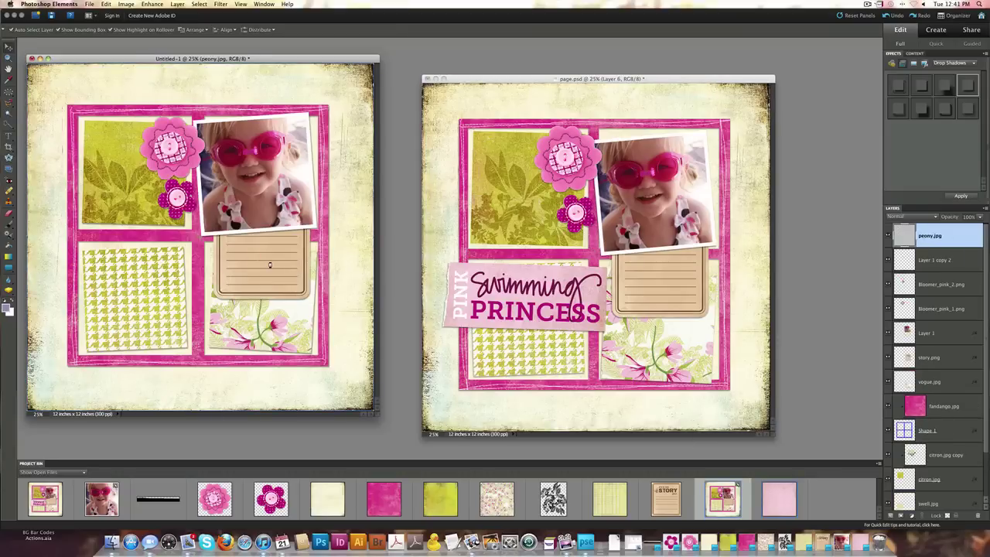
double_click(161, 504)
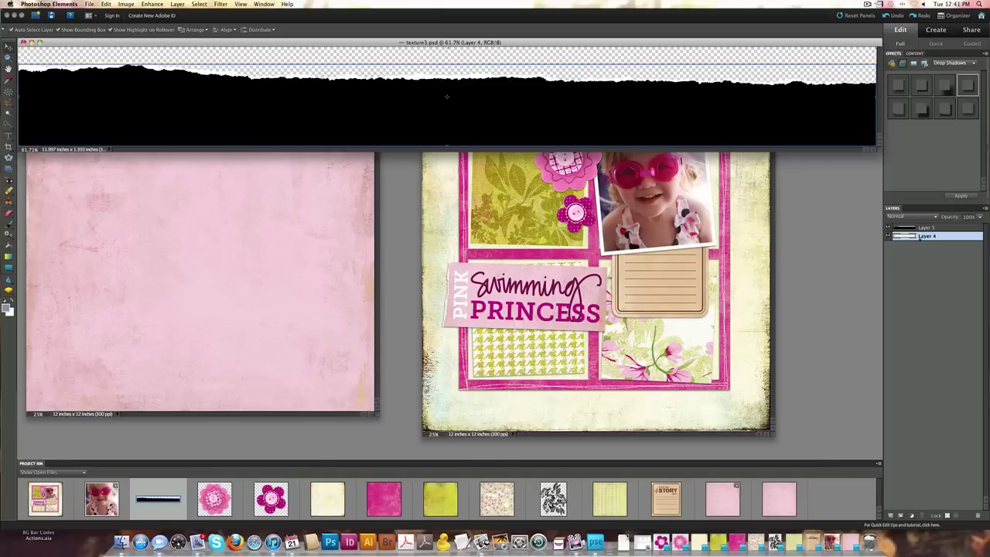
left_click(920, 227, "super")
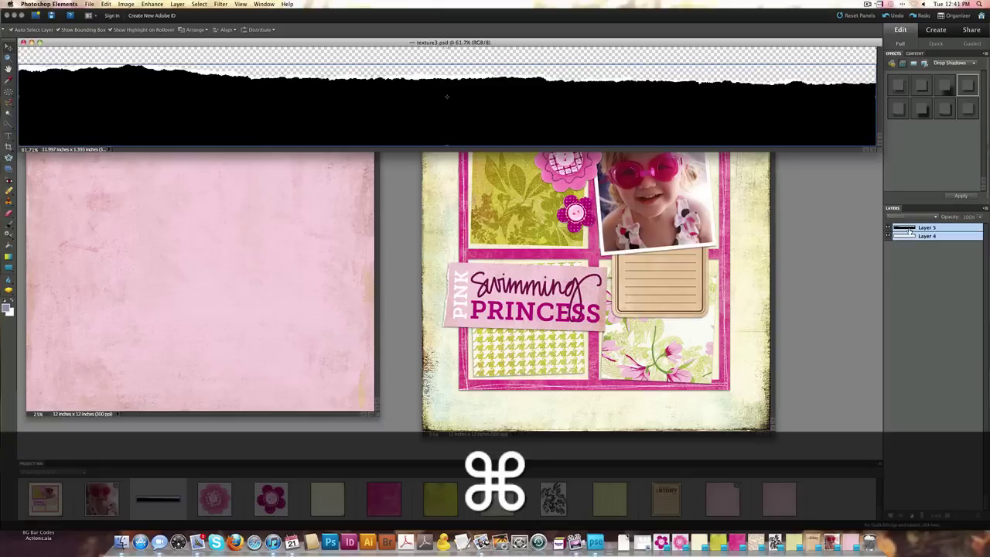
left_click_drag(909, 230, 232, 240)
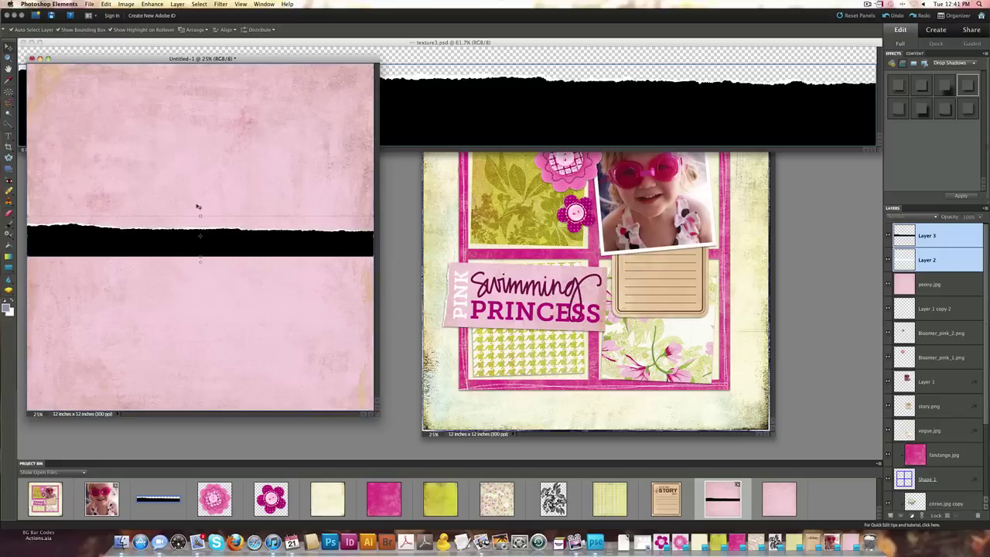
Rotate the two torn-edge layers 90 degrees and move them down so they start near the page's middle.
mouse_move(202, 213)
left_mouse_down()
mouse_move(270, 219)
mouse_move(284, 242)
left_mouse_up()
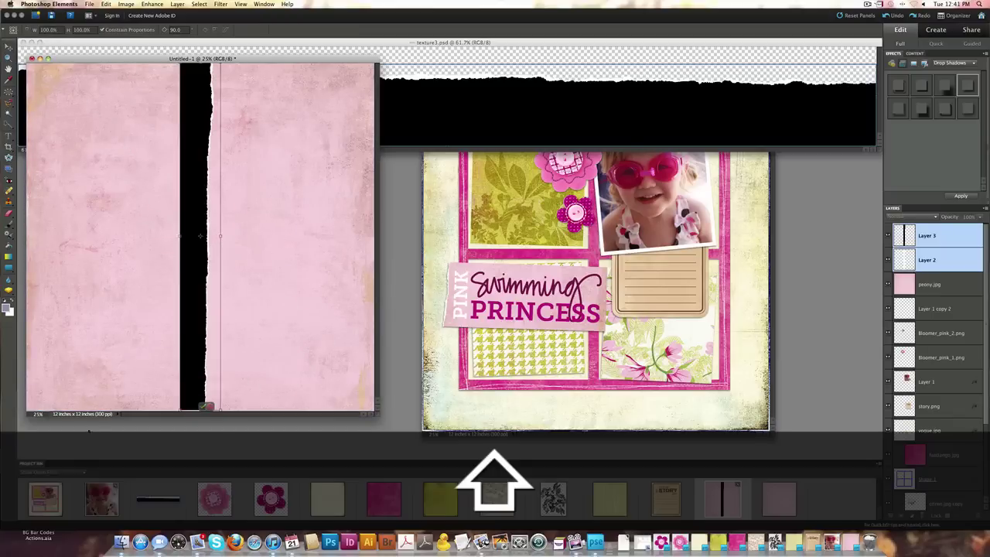
left_click(208, 405)
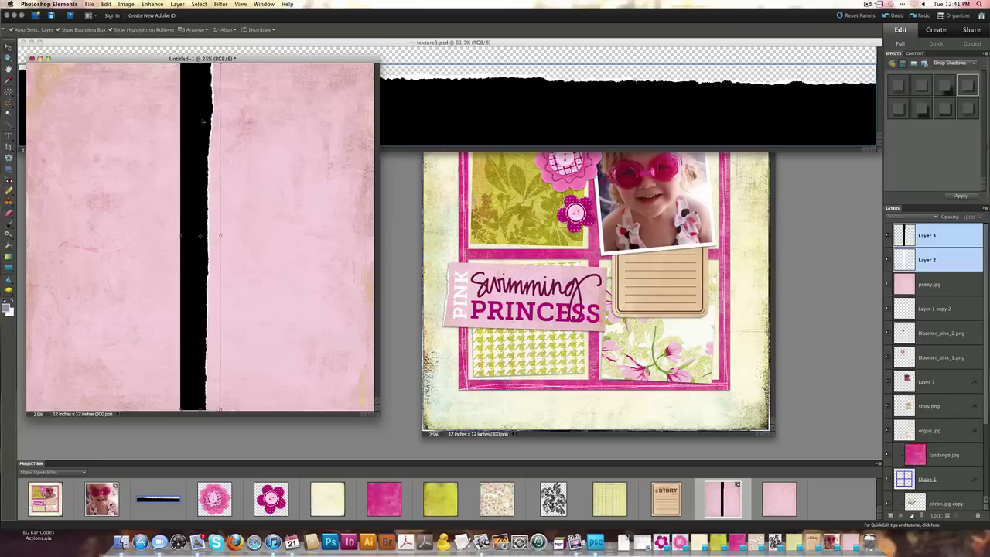
left_click_drag(196, 122, 197, 284)
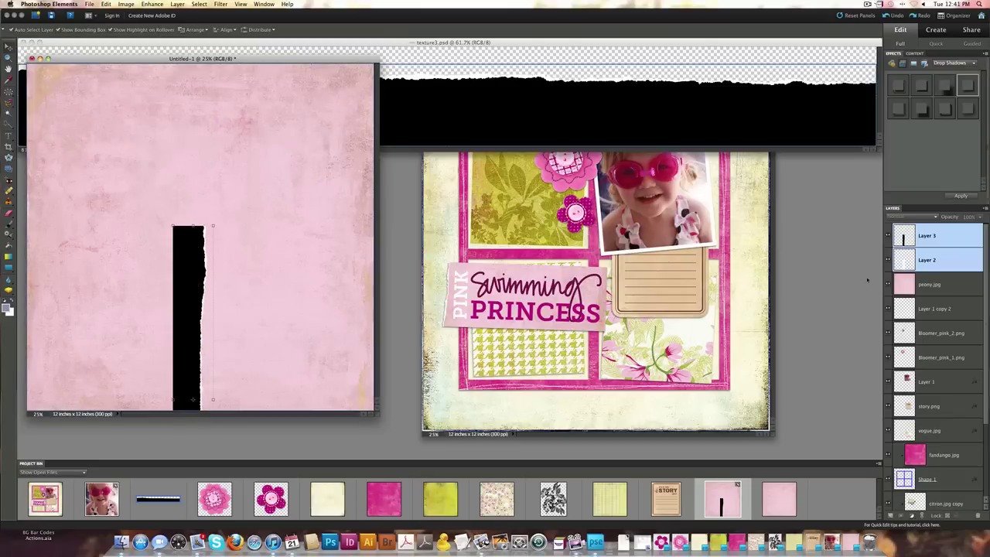
Duplicate peony.jpg to the top of the layer stack and clip the copy to the black torn shape, Layer 3.
left_click(936, 261)
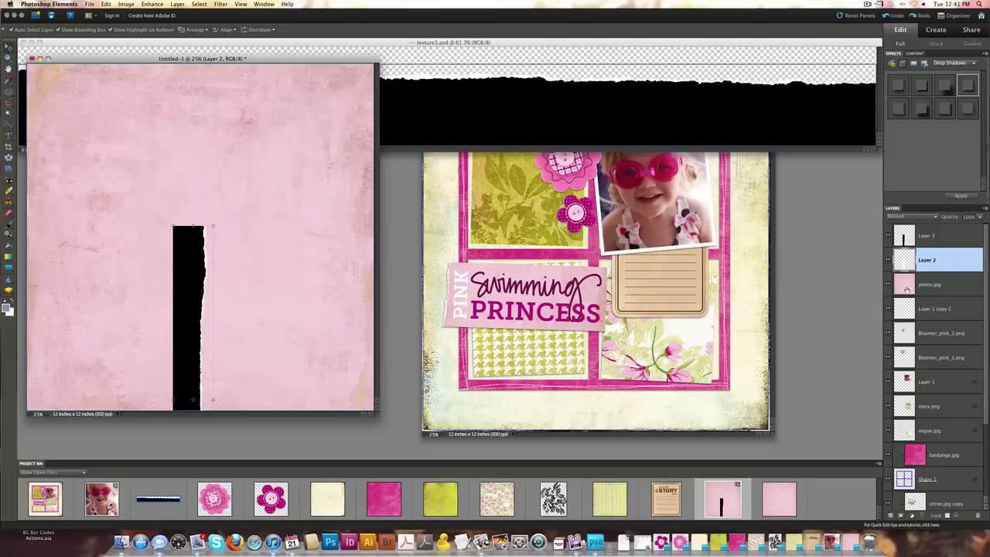
left_click_drag(907, 287, 914, 230)
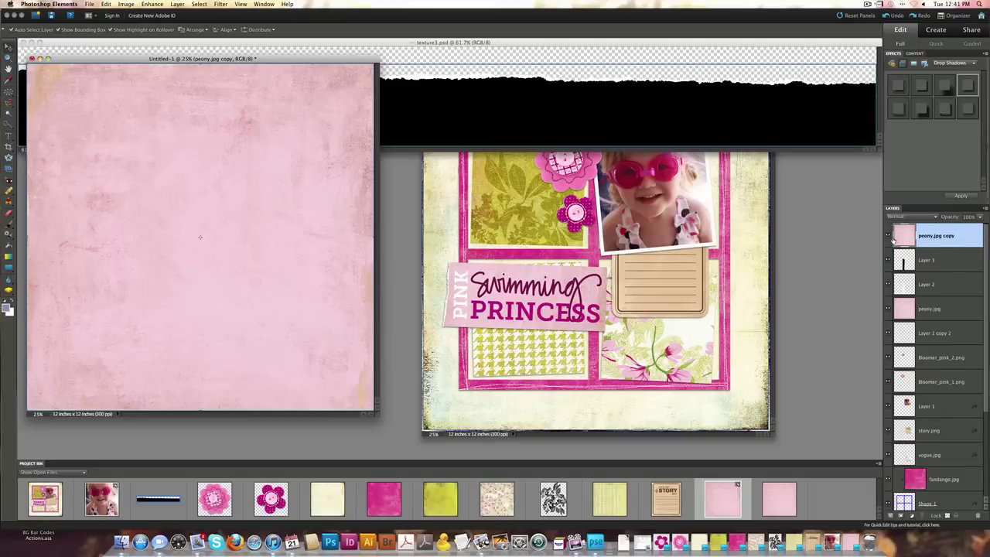
key("super+g")
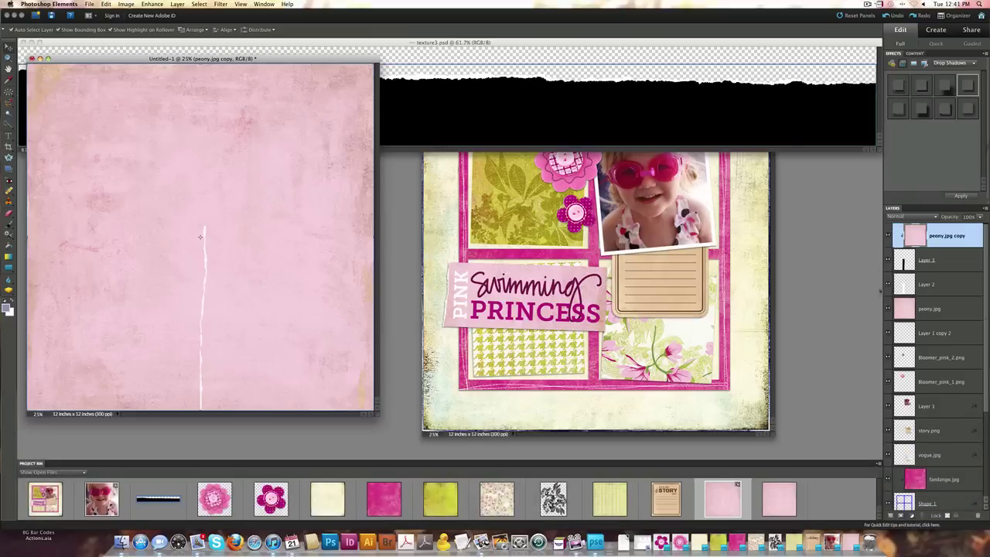
Merge the clipped peony copy with Layer 3 and Layer 2, and move the result with peony.jpg directly below the Shape 1 layer.
key("shift")
left_click(937, 285, "shift")
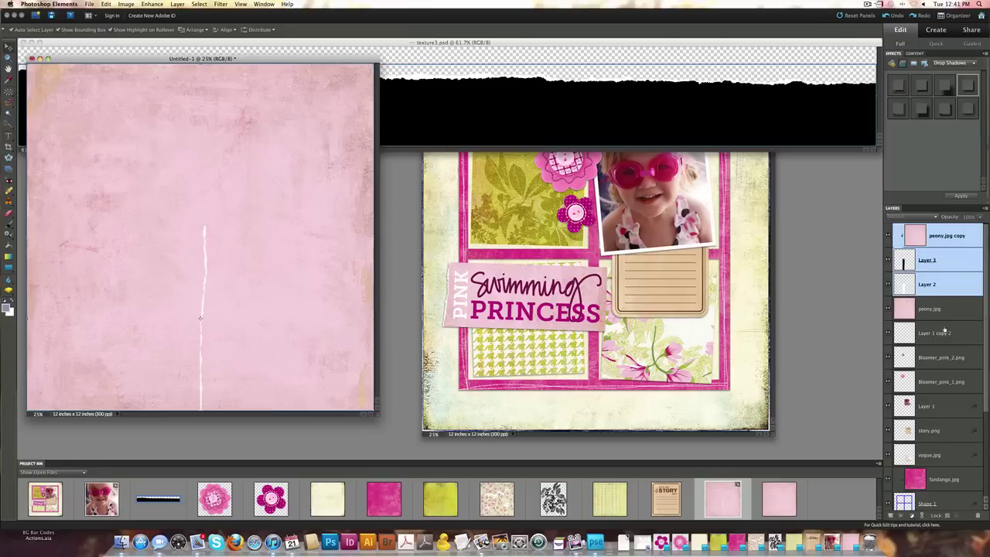
key("super+e")
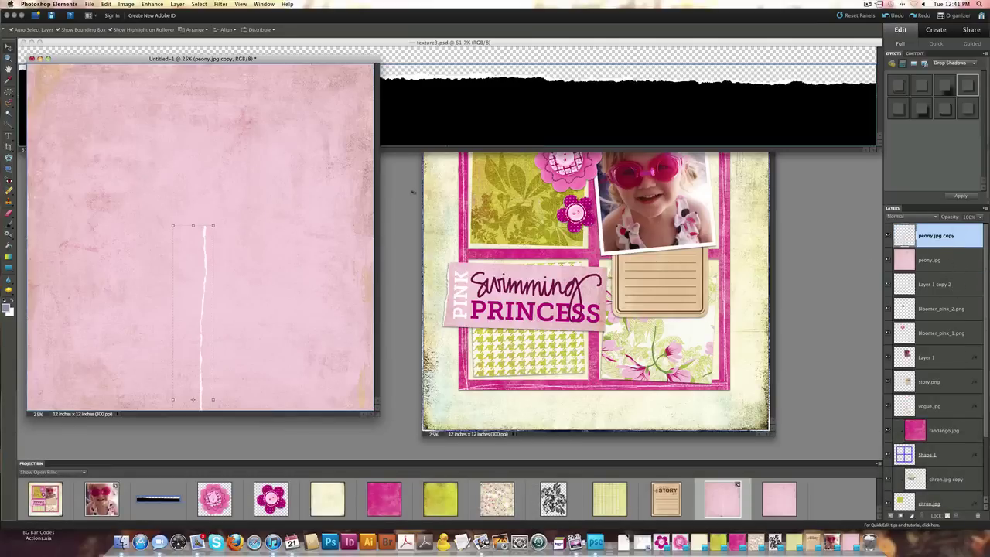
left_click(920, 261, "super")
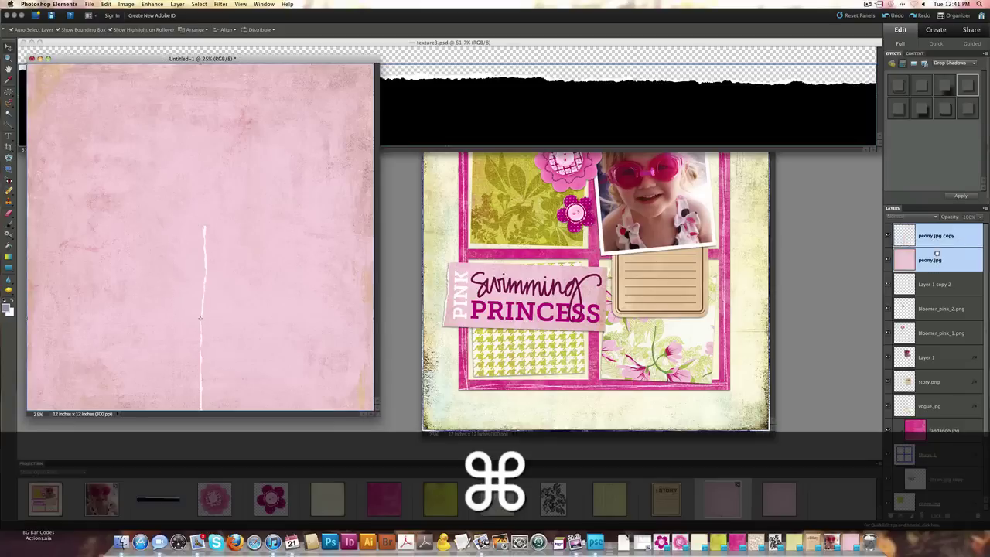
key("ctrl+v")
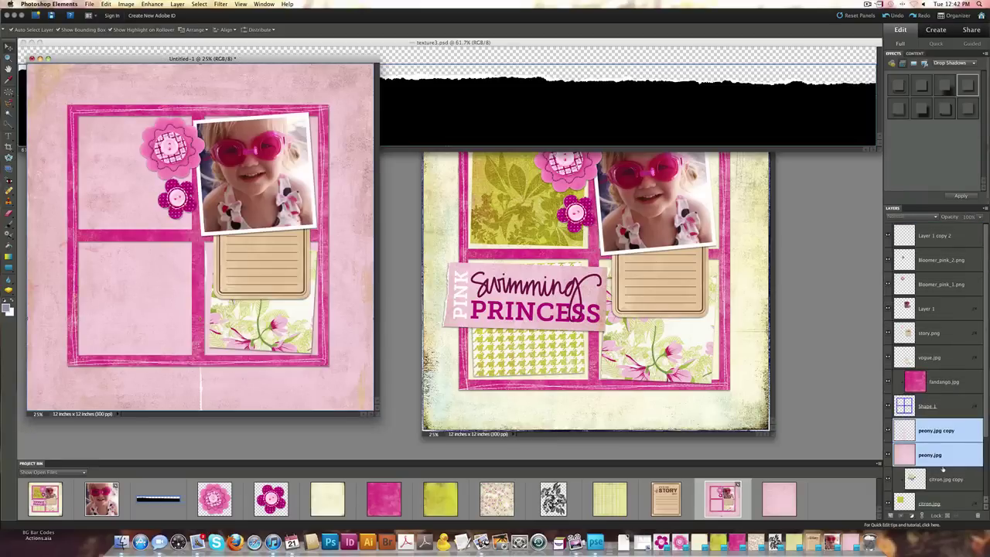
Shift the two peony layers slightly left and copy a wide rectangle of peony.jpg beside the torn edge onto a new layer.
key("ctrl+v")
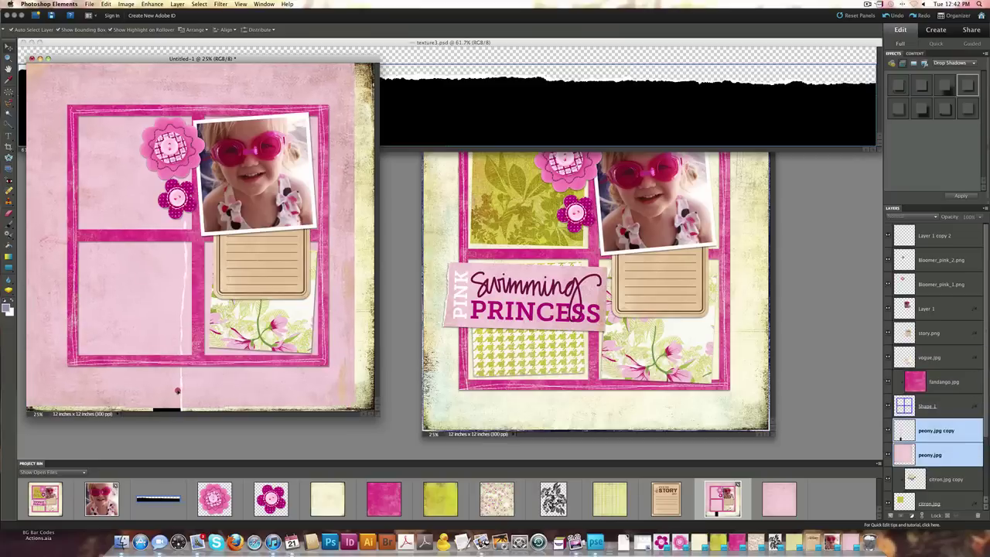
left_click_drag(176, 396, 176, 388)
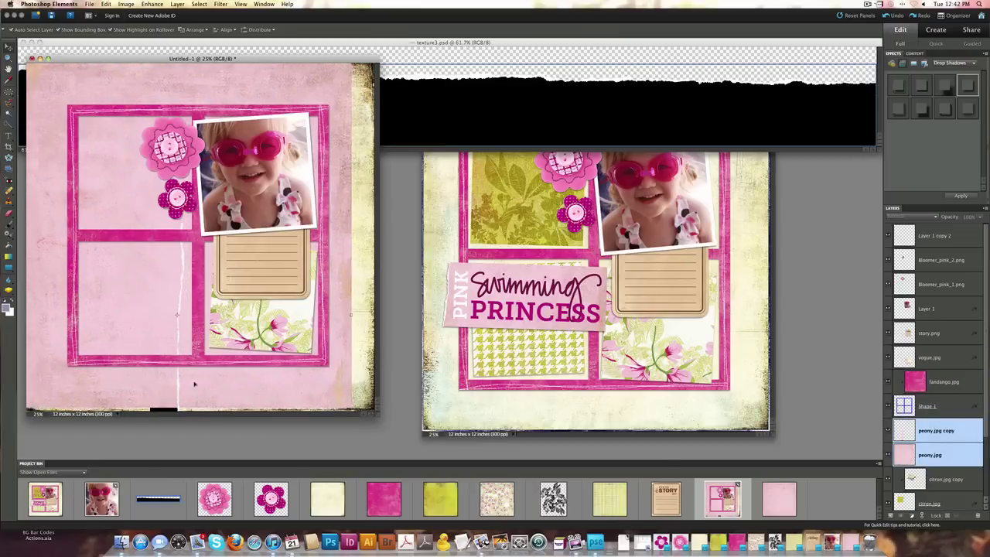
key("m")
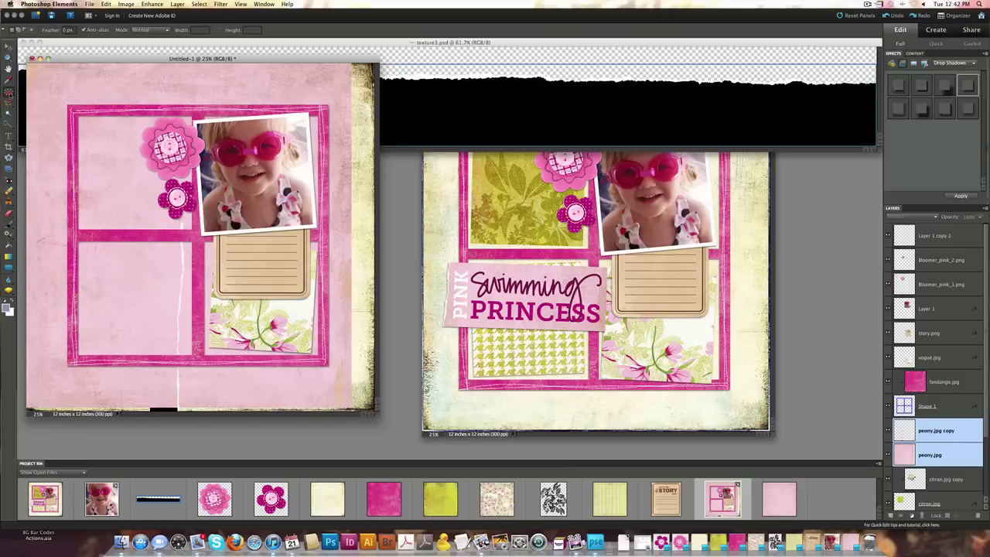
left_click(8, 91)
left_click(46, 93)
left_click(939, 480)
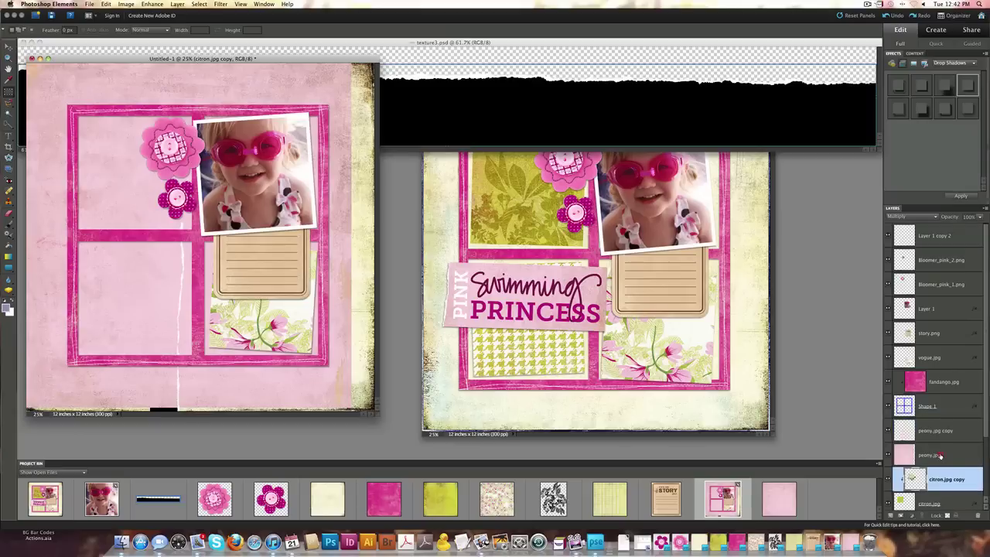
left_click(940, 455)
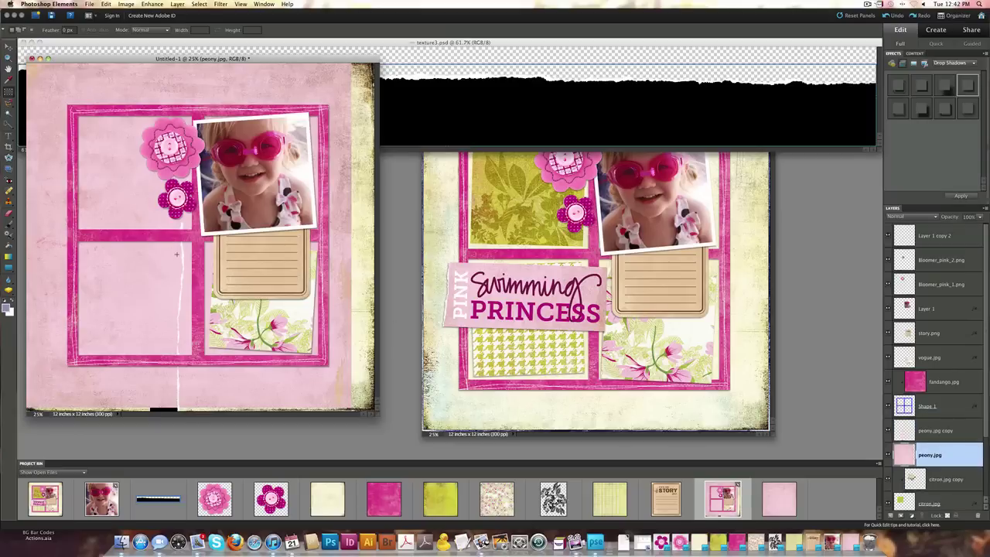
left_click_drag(179, 254, 13, 324)
key("super+c")
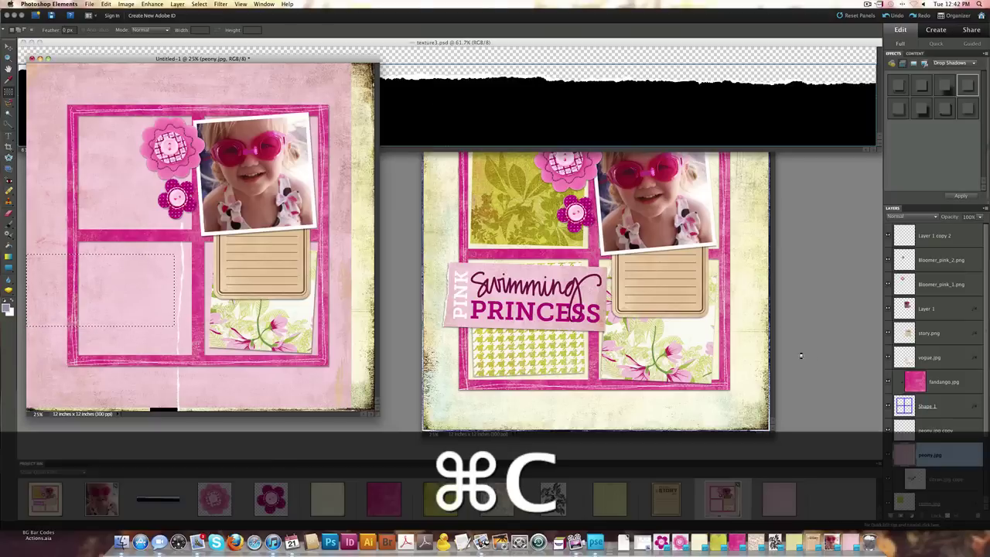
key("super+v")
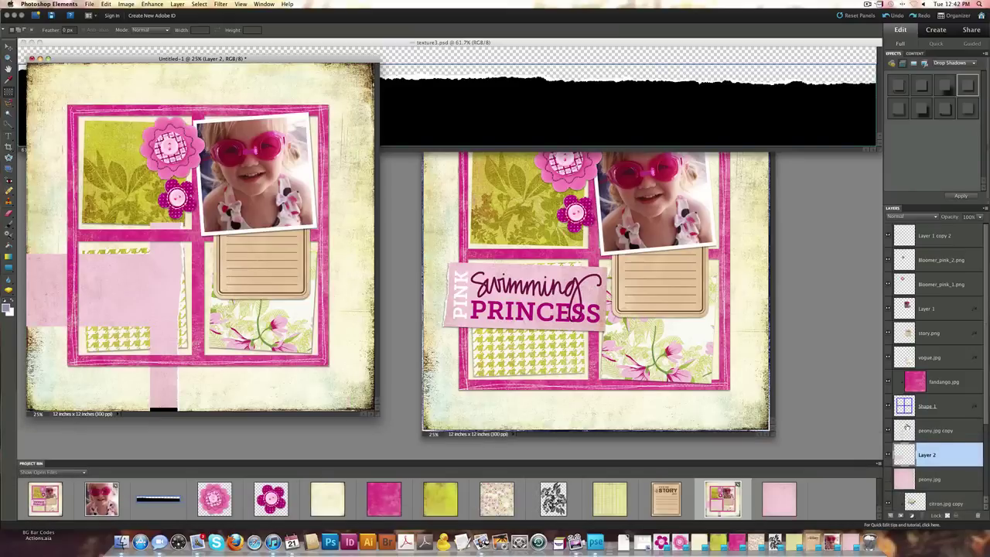
Merge Layer 2 with peony.jpg copy and copy only the horizontal torn-ended strip onto a new layer, hiding the merged source.
left_click(907, 430)
left_click(936, 458, "super")
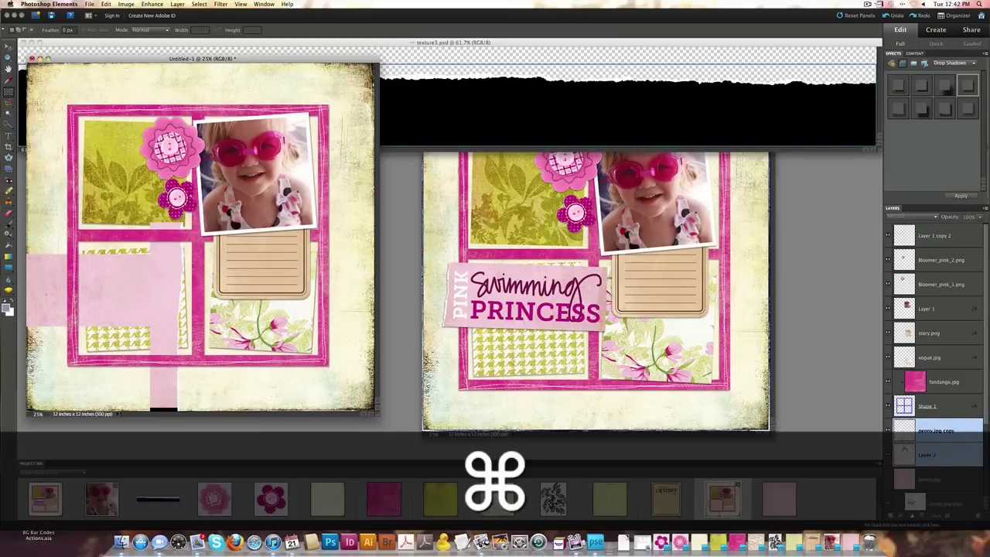
key("super+e")
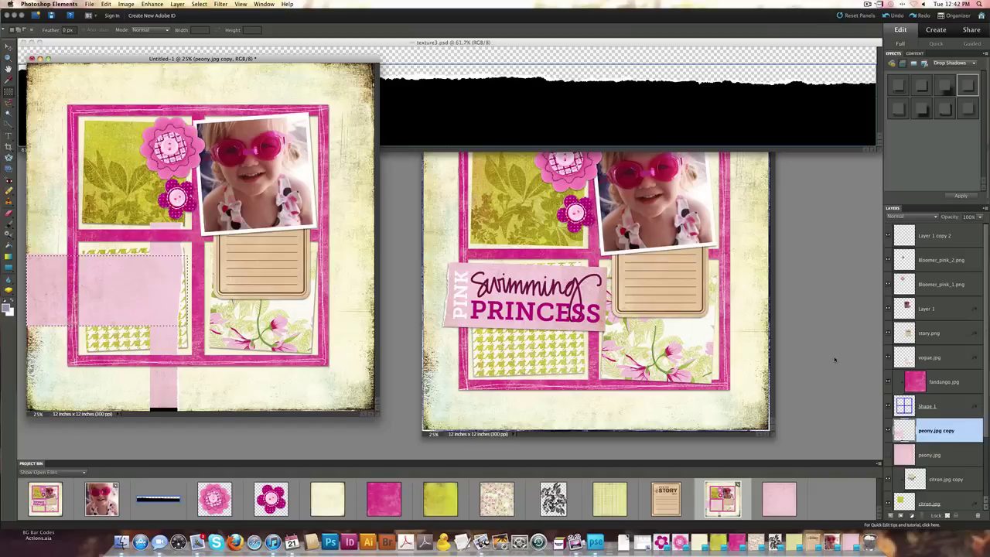
key("super+v")
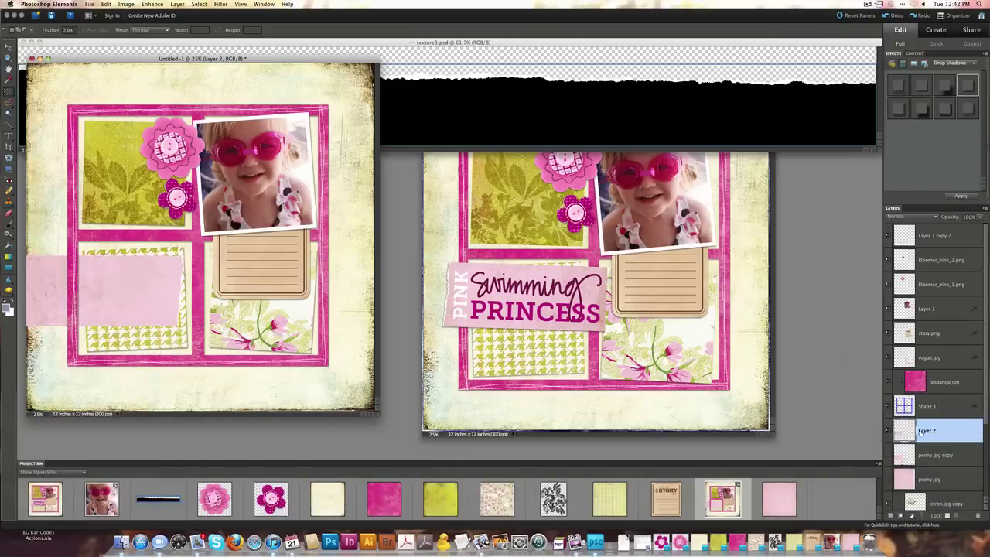
Bring the torn pink strip to the top of the layer stack, flip it to -100% in both directions and place it over the lower-left square.
key("v")
left_click_drag(144, 292, 172, 298)
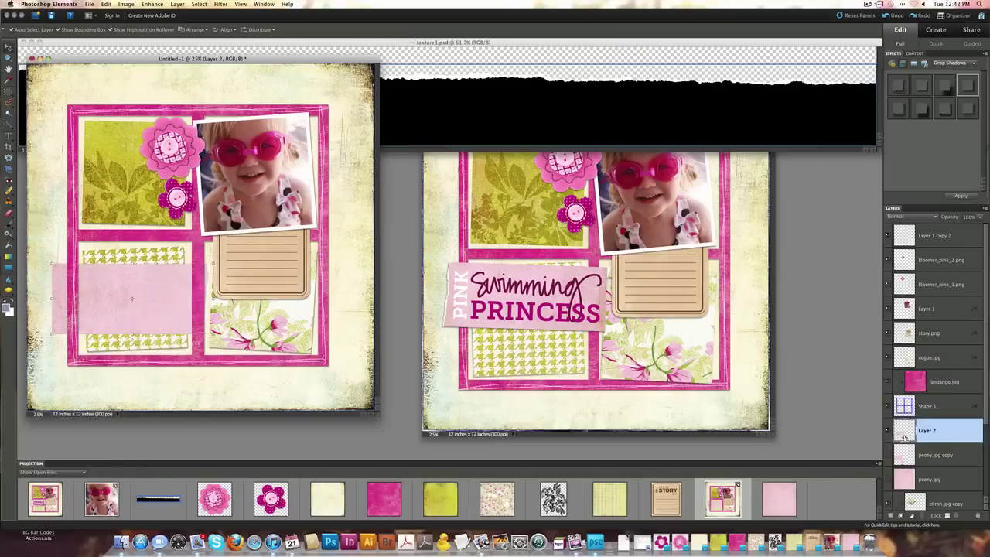
left_click_drag(906, 430, 917, 226)
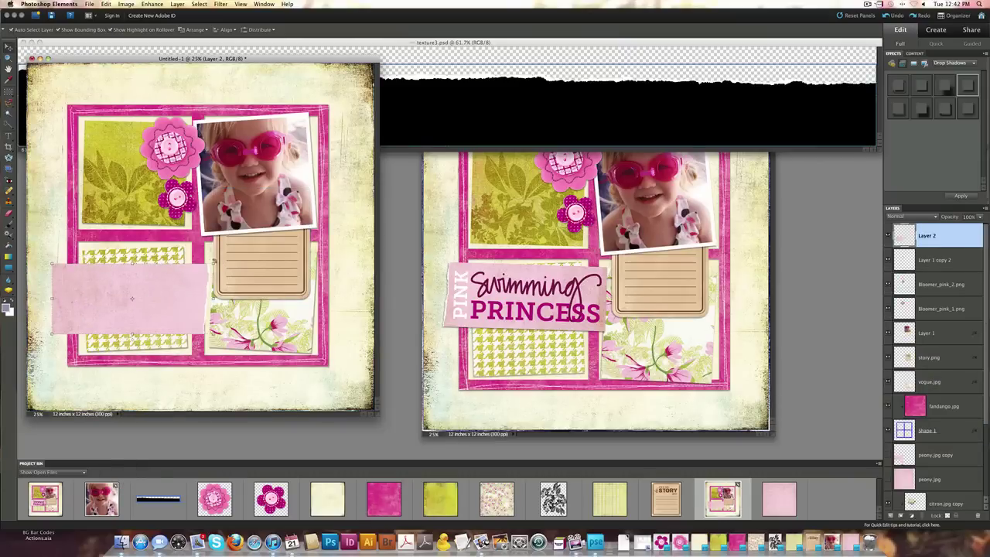
left_click(221, 286)
left_click_drag(221, 286, 40, 342)
mouse_move(134, 315)
left_mouse_down()
mouse_move(126, 298)
mouse_move(134, 301)
left_mouse_up()
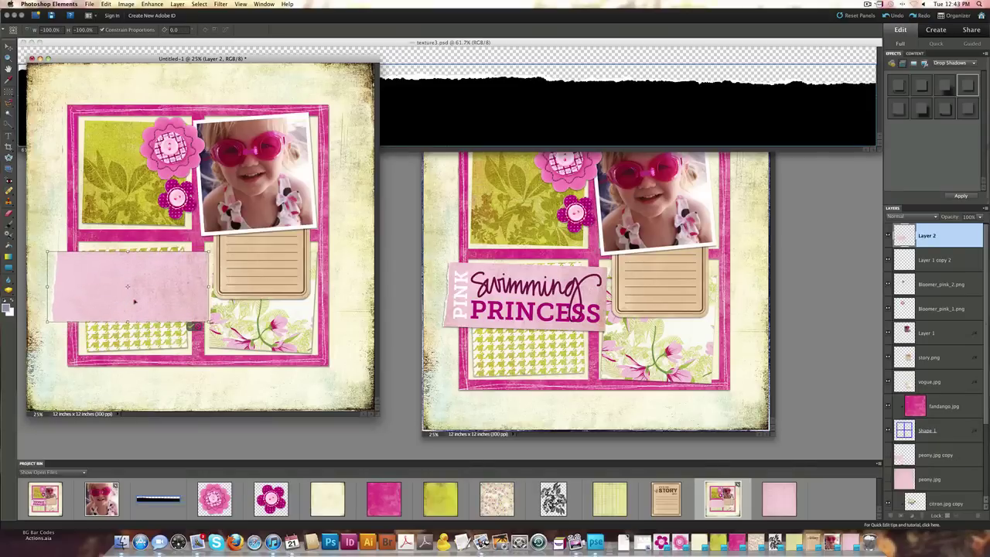
key("Return")
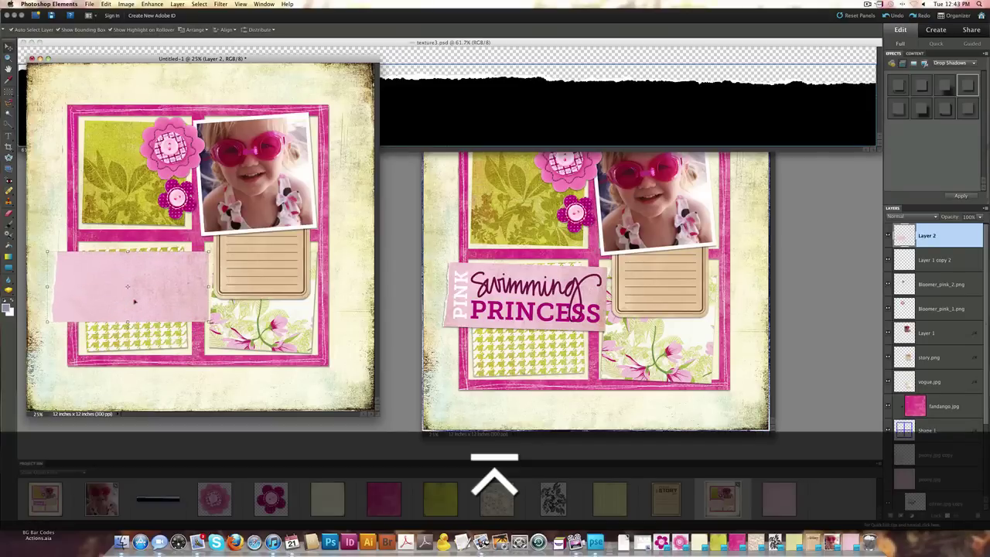
Paste the copied shadow layer style onto the torn pink strip, Layer 2, and keep that layer selected.
left_click(968, 245, "ctrl")
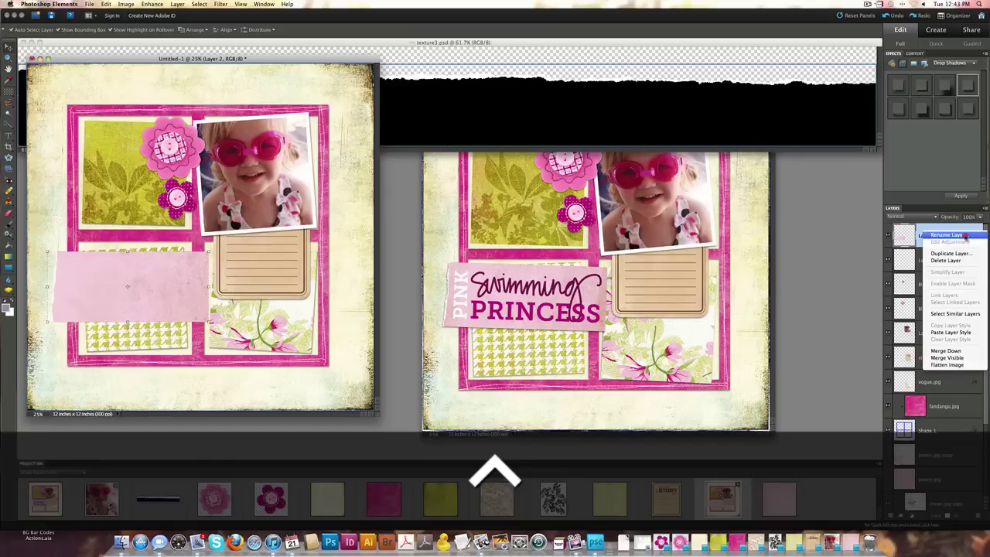
left_click(968, 337)
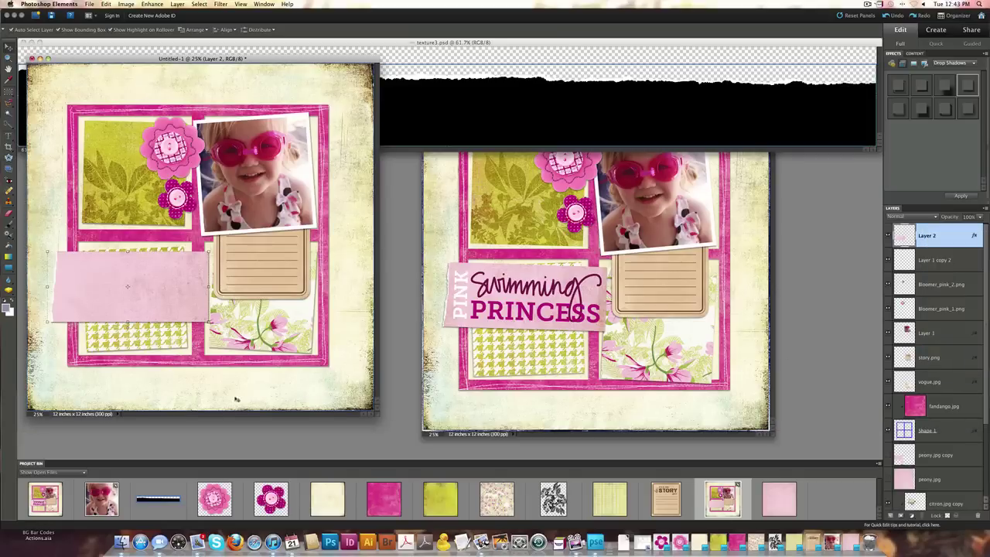
left_click(226, 385)
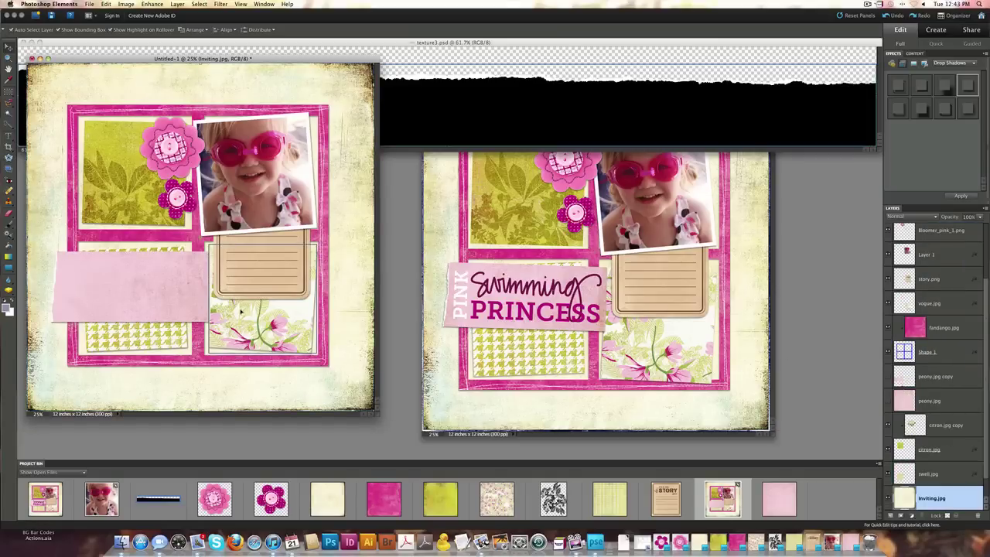
left_click(139, 273)
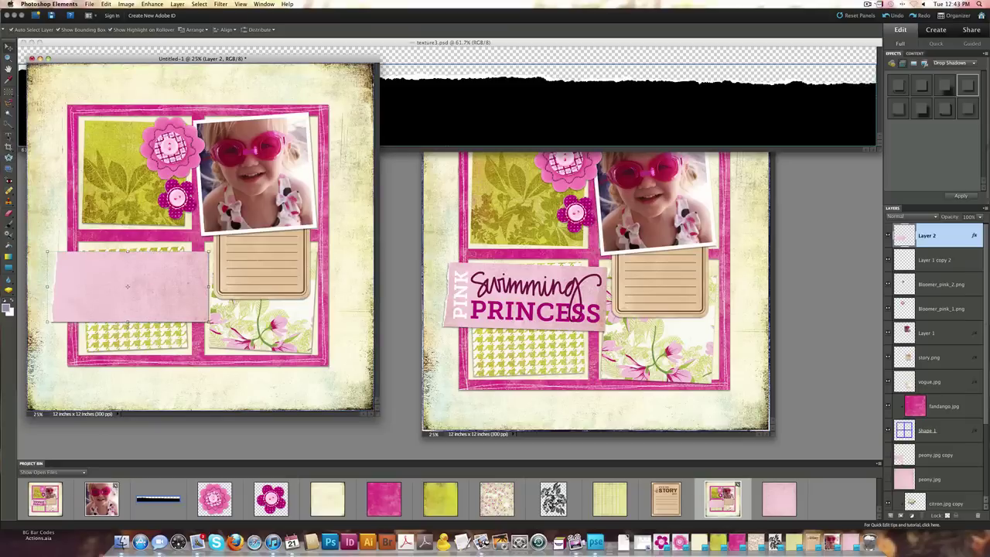
Add the text "PINK" on the torn strip in Museo Slab 700, coloured white (ffffff).
key("t")
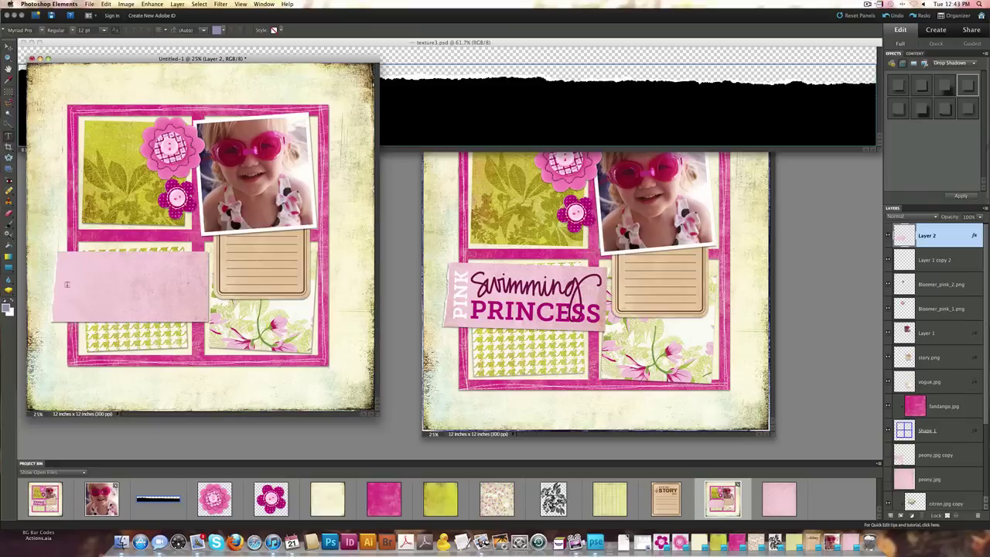
left_click(67, 282)
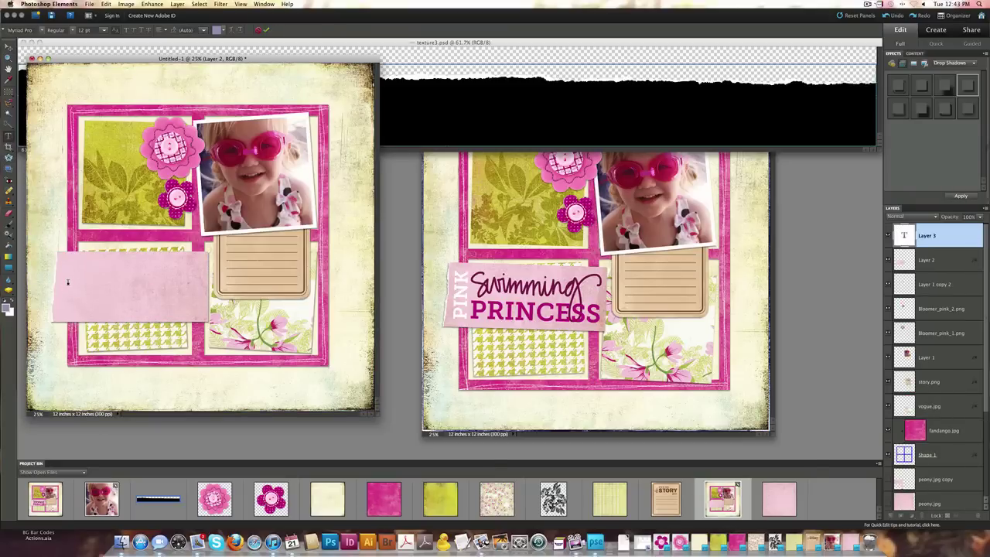
type("PINK")
double_click(71, 282)
left_click(62, 29)
scroll(64, 105, "up", 3)
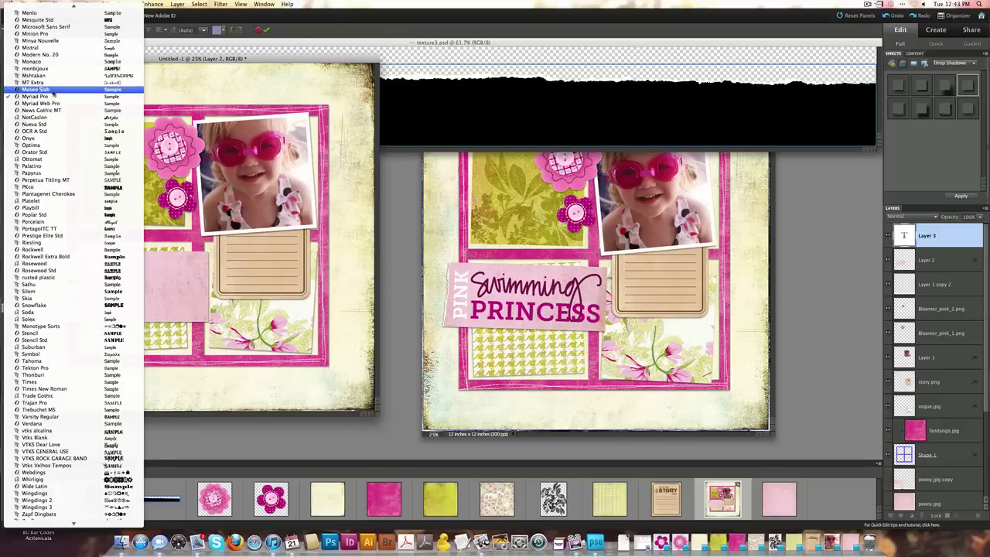
left_click(52, 91)
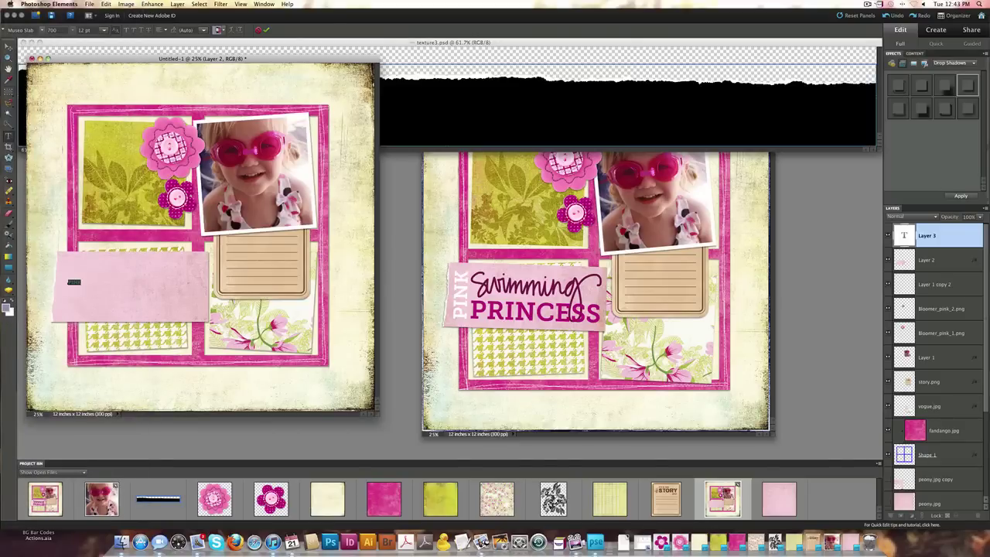
left_click(217, 29)
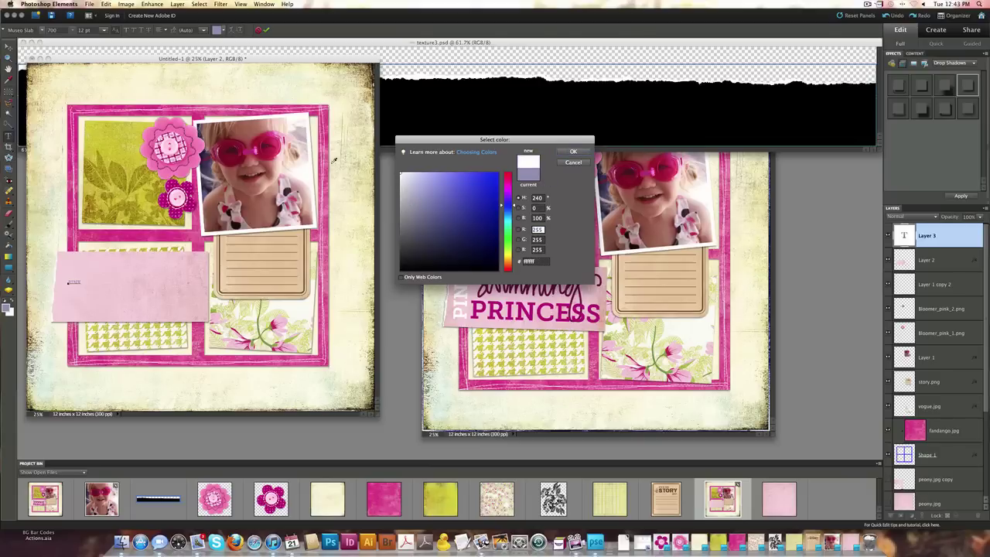
left_click(574, 153)
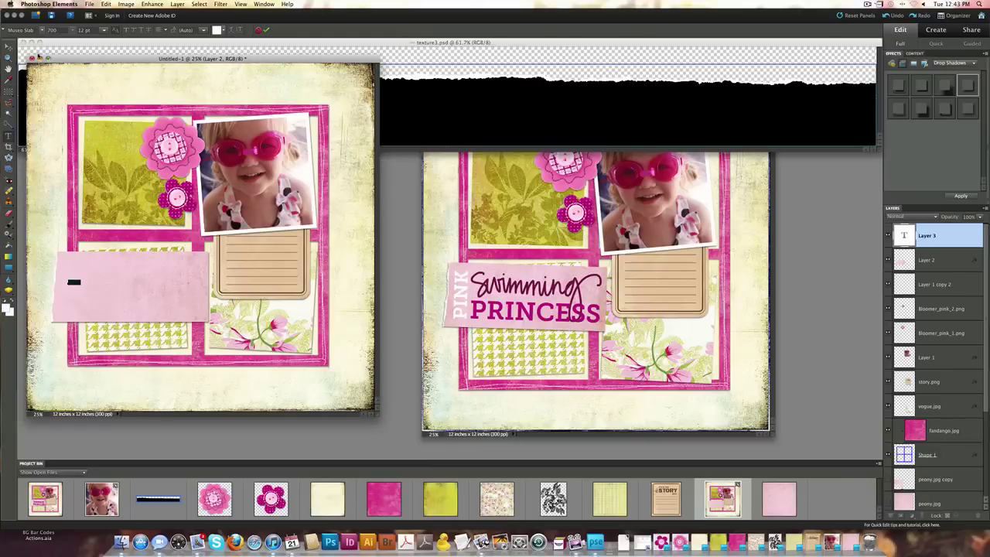
Rotate the PINK text -90 degrees, enlarge it to nearly the strip's height and place it along the torn left end.
left_click(9, 48)
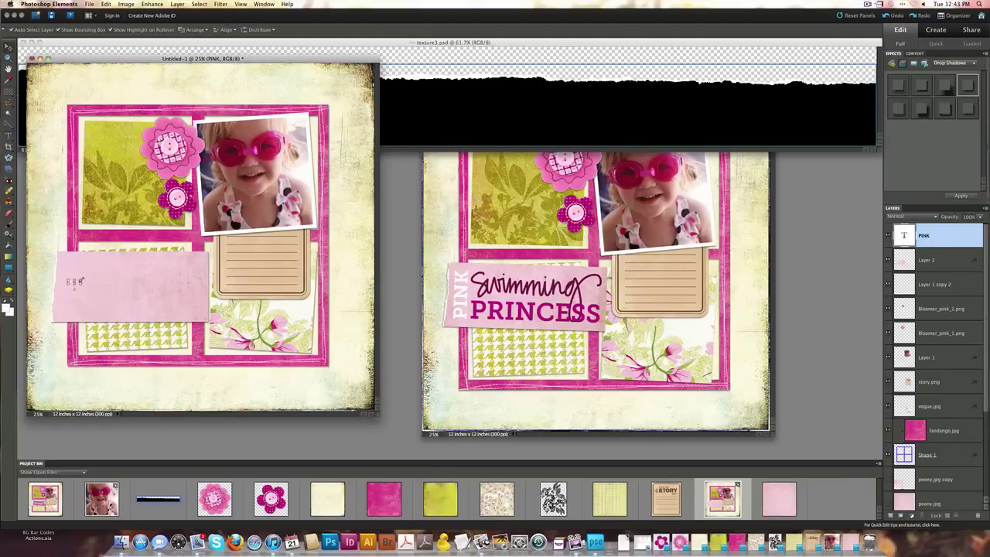
mouse_move(82, 277)
left_mouse_down()
mouse_move(135, 263)
mouse_move(77, 231)
mouse_move(77, 280)
left_mouse_up()
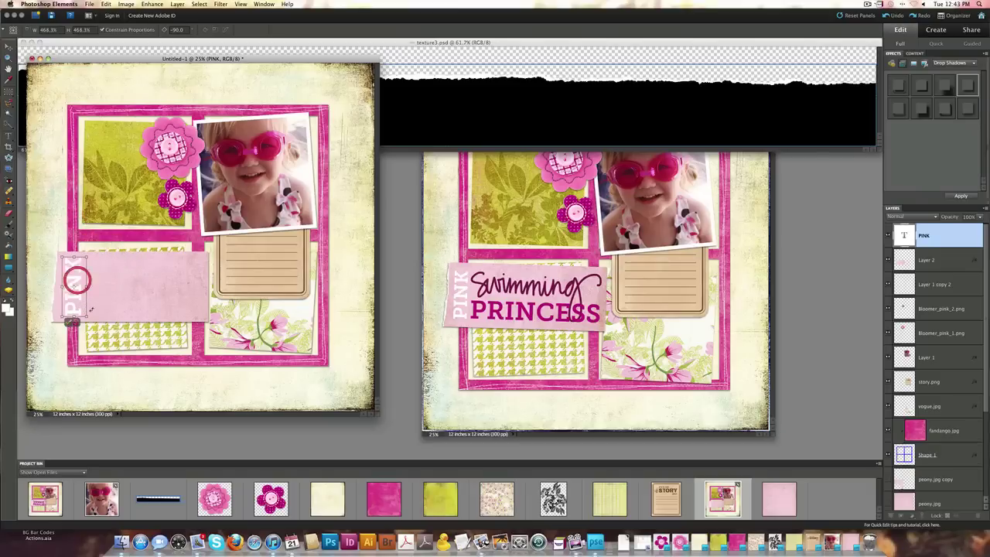
key("Return")
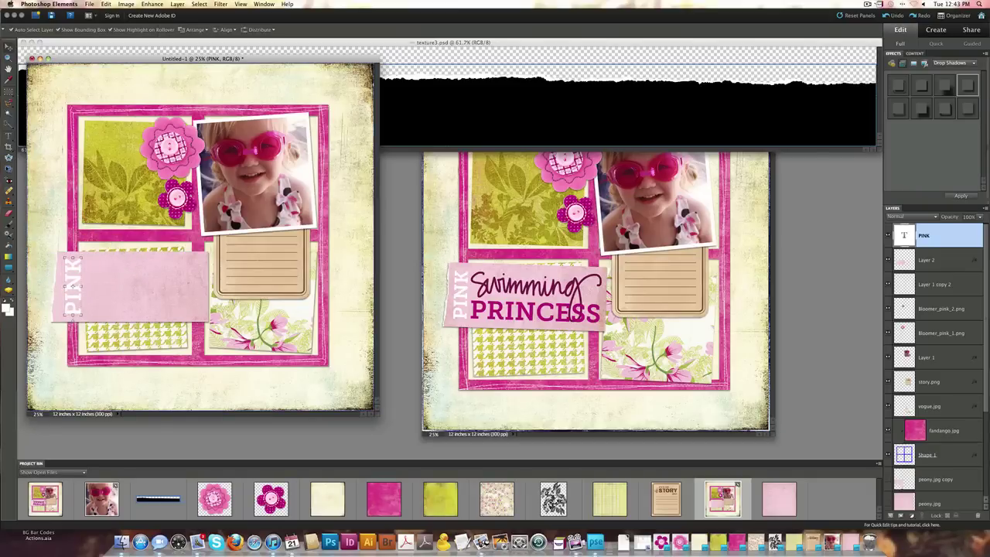
Add the text "PRINCESS" near the strip's lower edge and colour it be1c80, sampled from the finished page's title.
key("t")
left_click(97, 311)
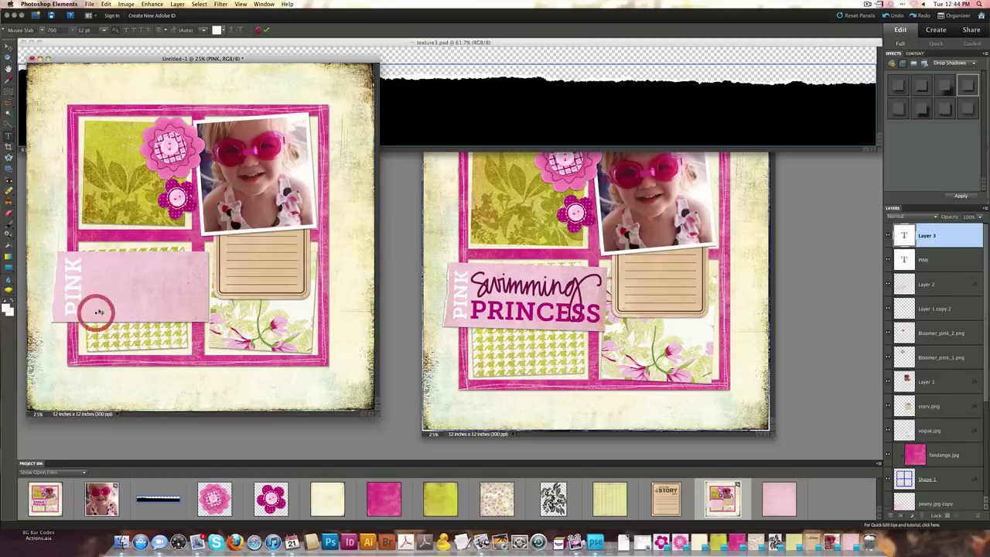
type("PRINCESS")
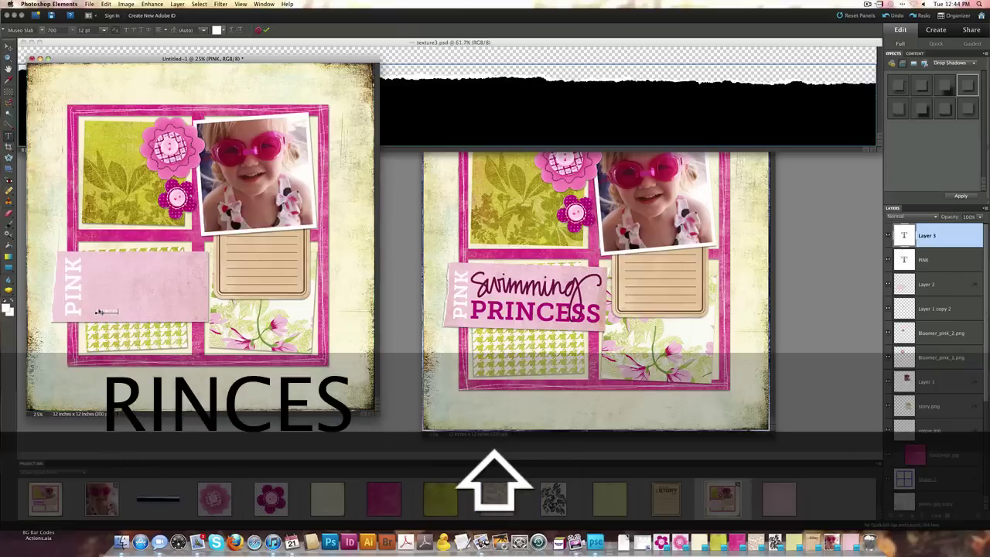
key("super+a")
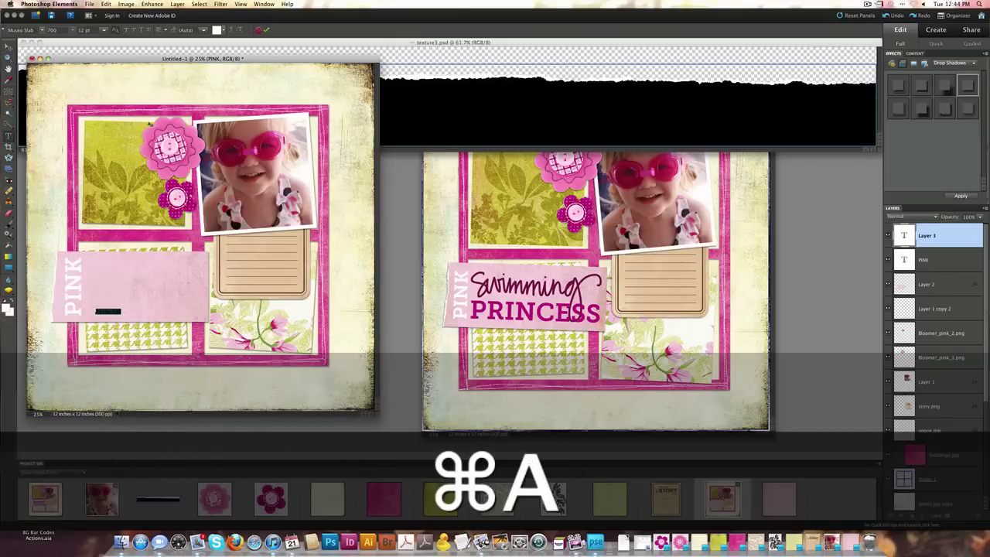
left_click(217, 29)
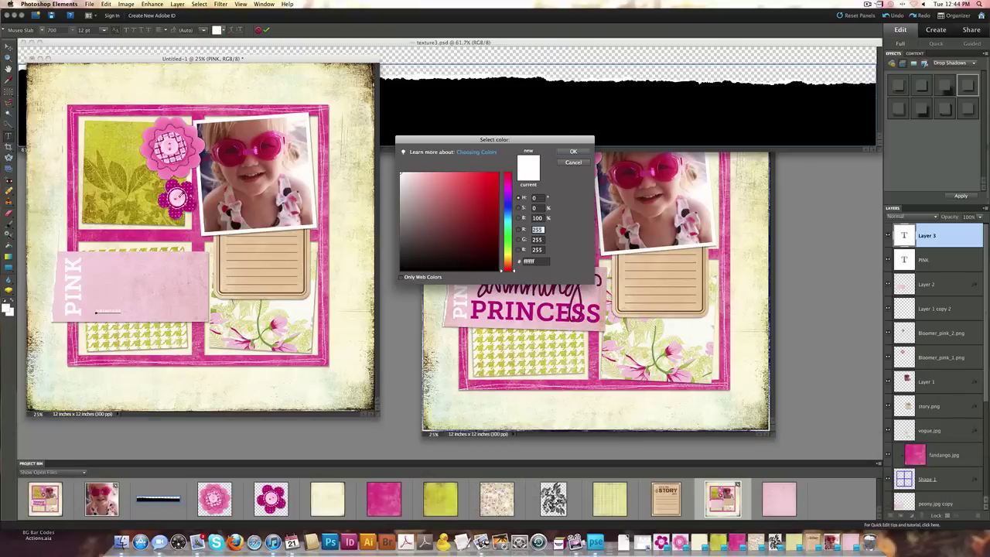
left_click(539, 312)
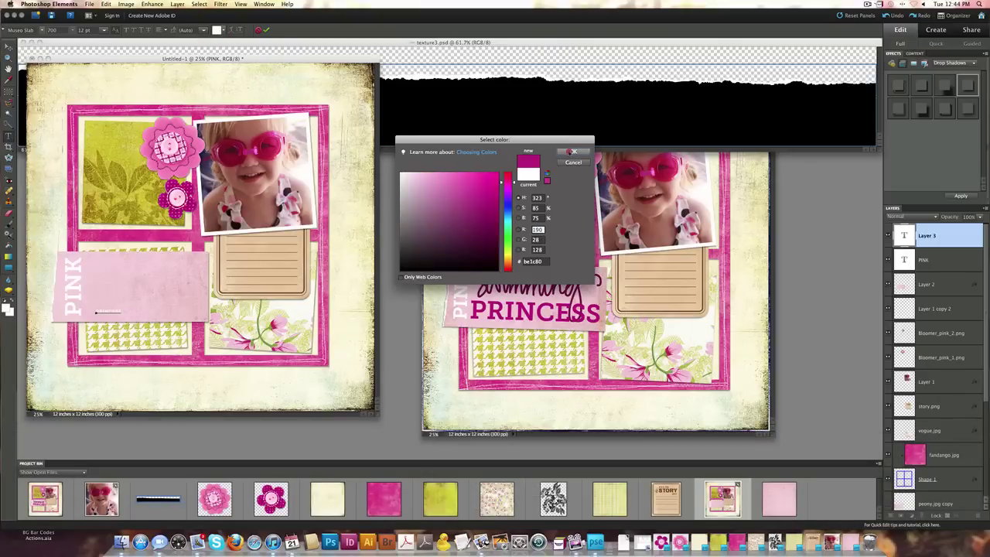
left_click(569, 152)
Enlarge the PRINCESS text to fill the strip's lower part from beside PINK to the right edge.
left_click(10, 48)
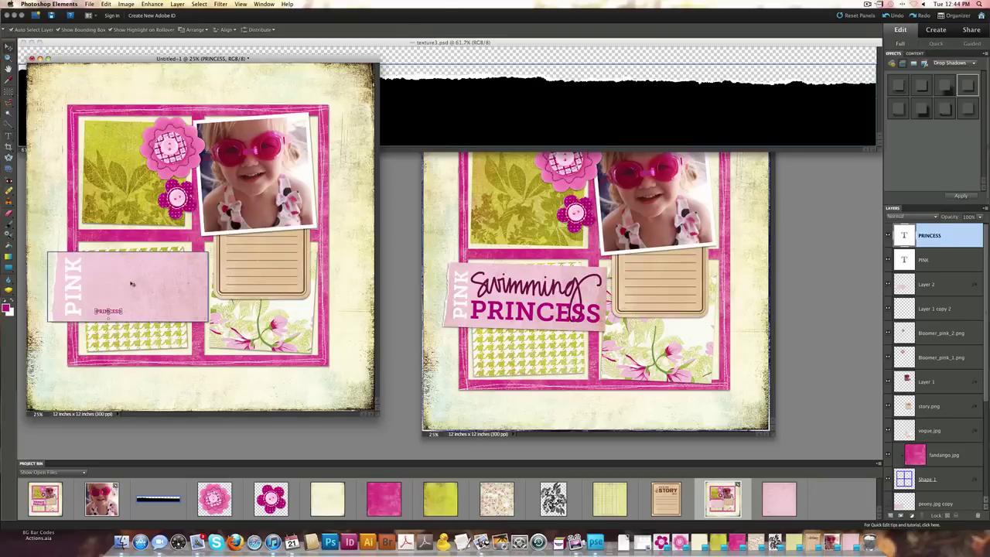
left_click_drag(109, 316, 207, 297)
left_click(190, 329)
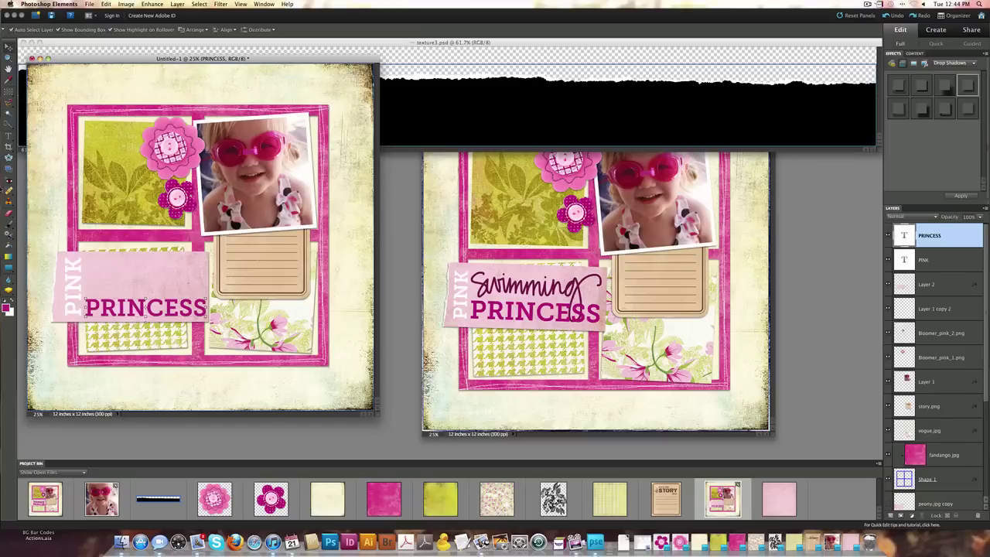
Set the foreground colour to the darker plum 8a2563 and choose a round 9 px brush.
left_click(7, 308)
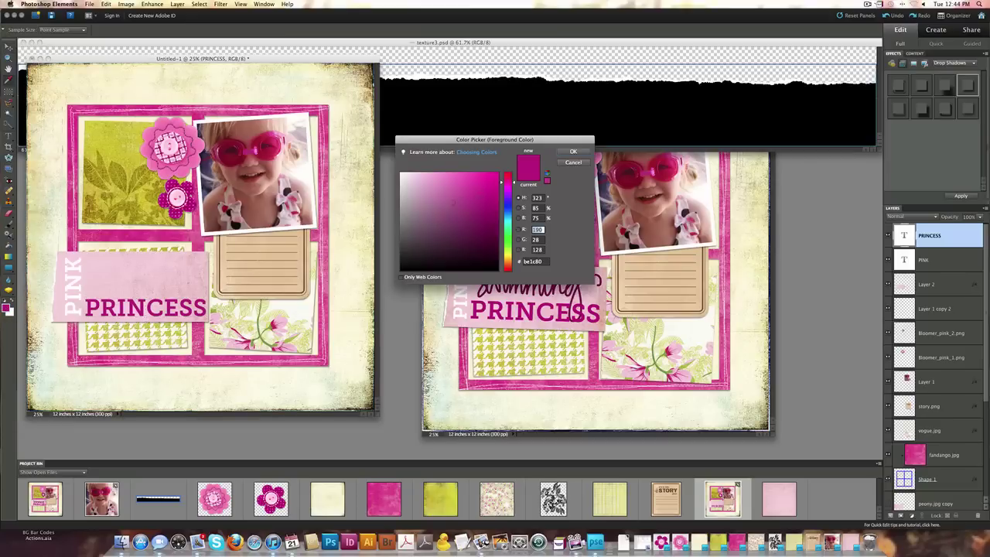
left_click_drag(489, 200, 474, 213)
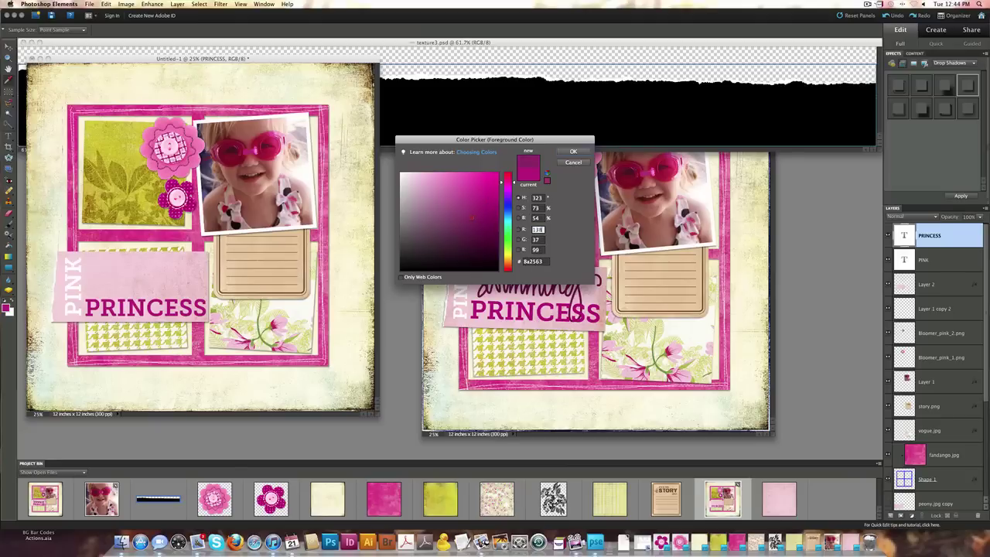
left_click(573, 151)
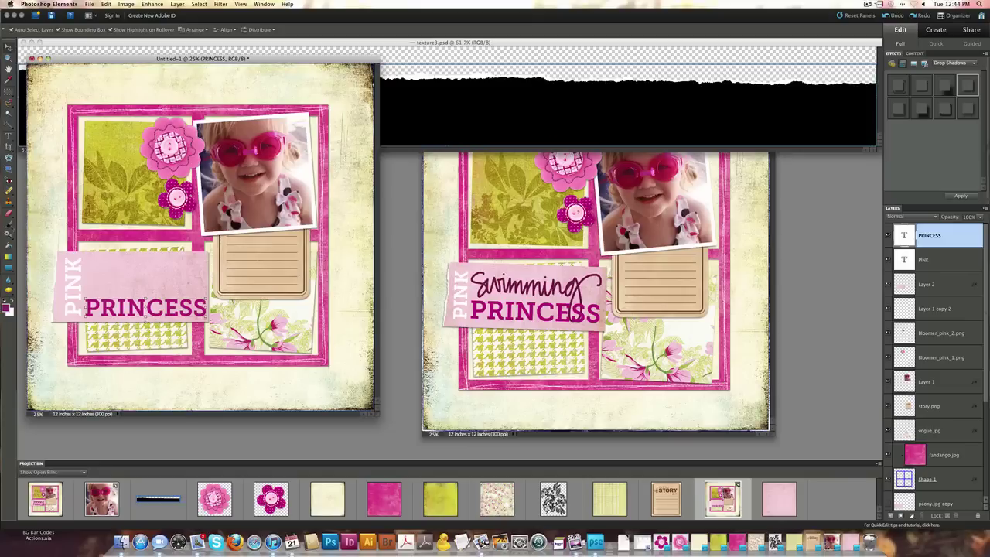
left_click(9, 223)
left_click(42, 31)
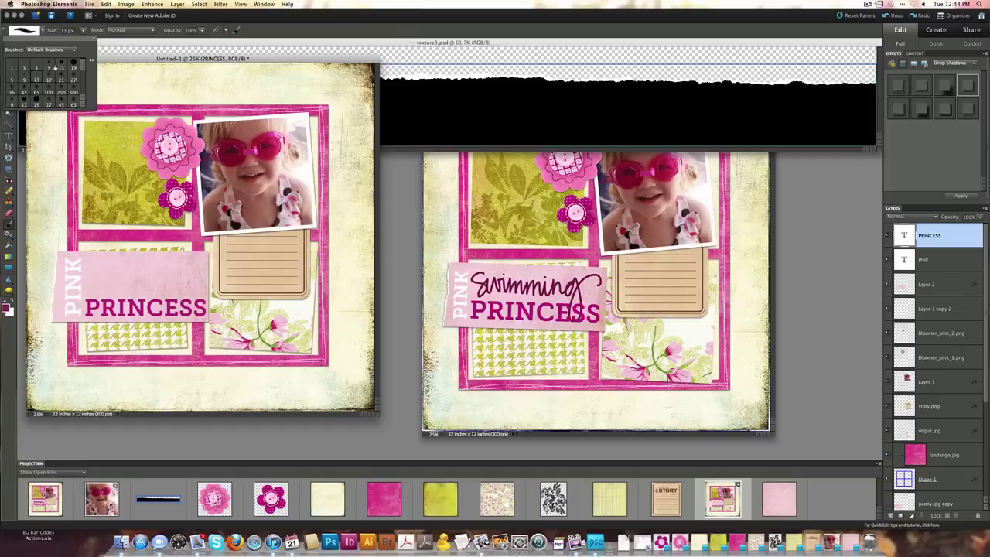
left_click(48, 68)
left_click(182, 59)
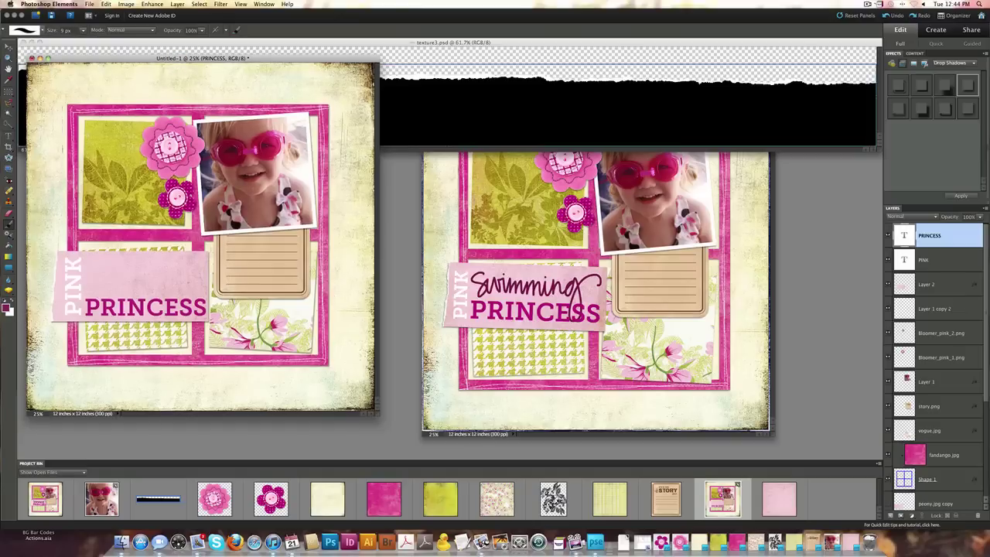
Add a new empty layer above the PRINCESS text for the handwritten title word.
key("super+equal")
key("super+equal")
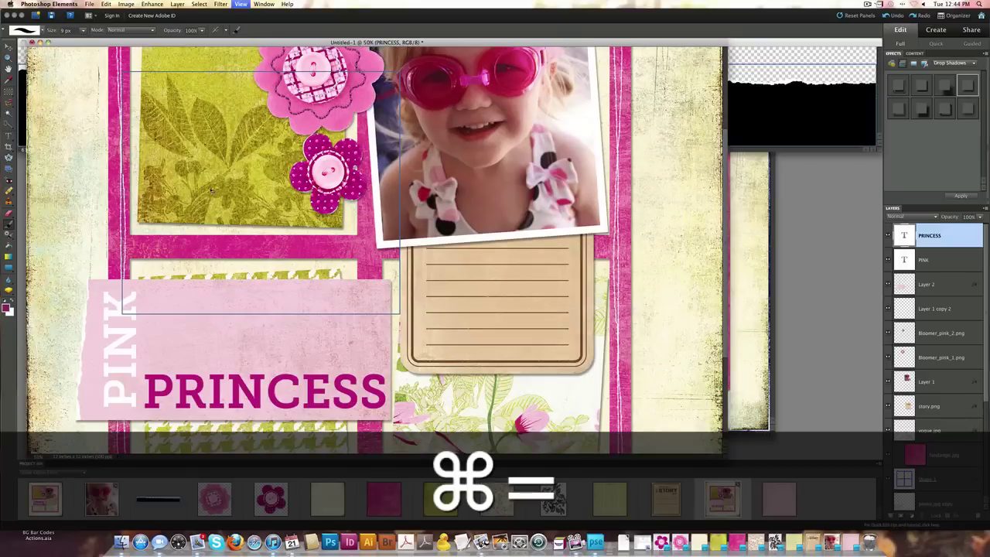
key("super+equal")
left_click_drag(249, 364, 236, 226)
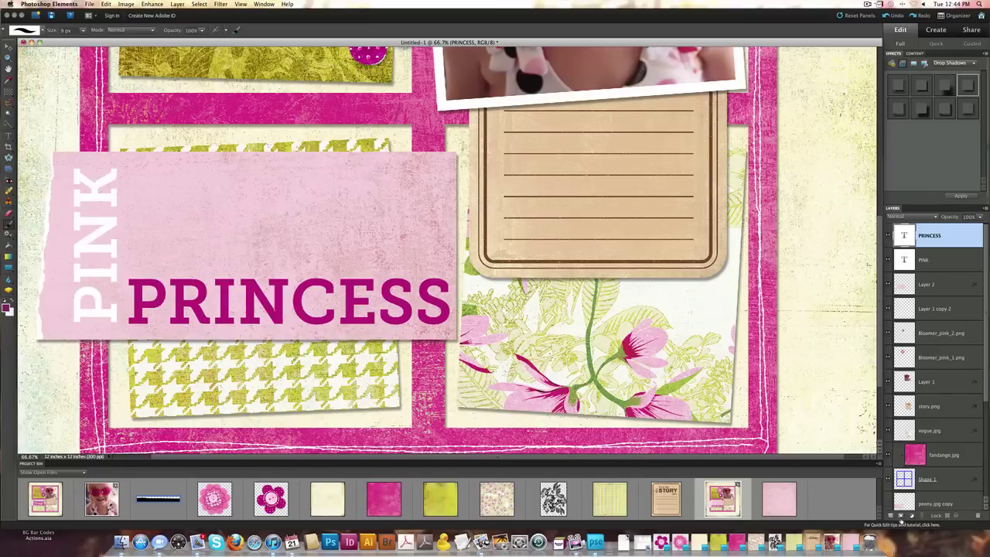
left_click(892, 515)
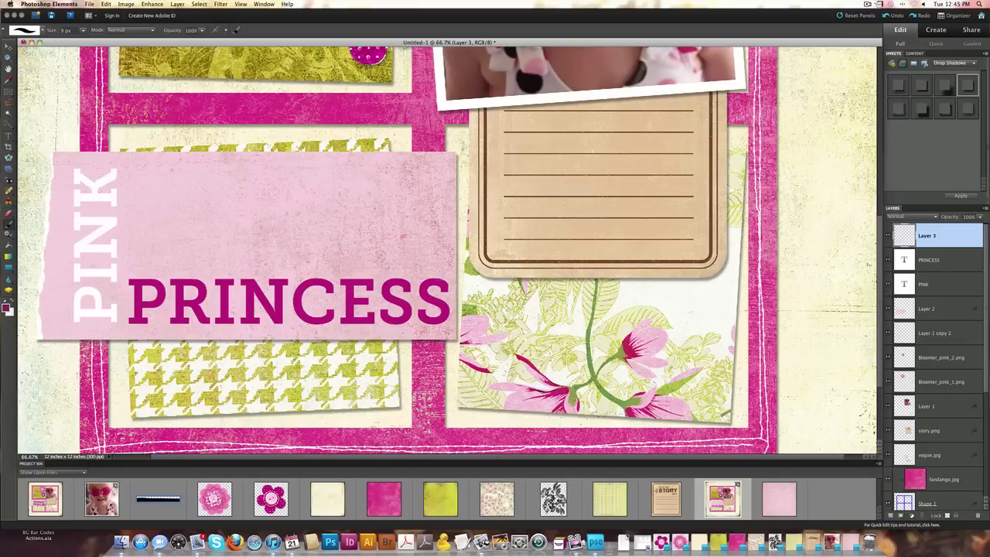
Handwrite "Swimming" above PRINCESS, undo the thin 9 px attempt and rewrite it with a 13 px brush.
mouse_move(154, 178)
left_mouse_down()
mouse_move(144, 208)
mouse_move(180, 217)
mouse_move(194, 205)
mouse_move(277, 201)
mouse_move(291, 215)
mouse_move(355, 216)
mouse_move(388, 231)
mouse_move(402, 294)
left_mouse_up()
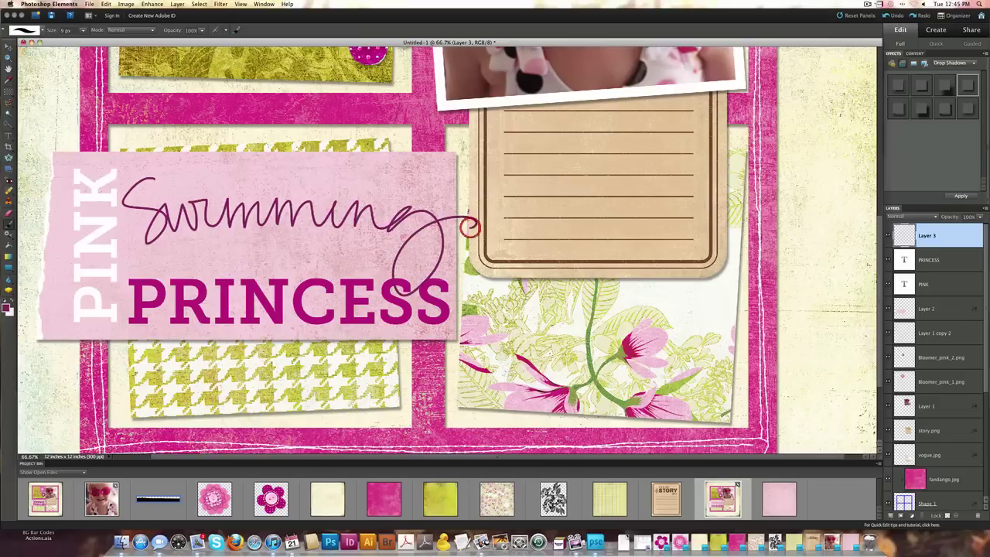
key("super+z")
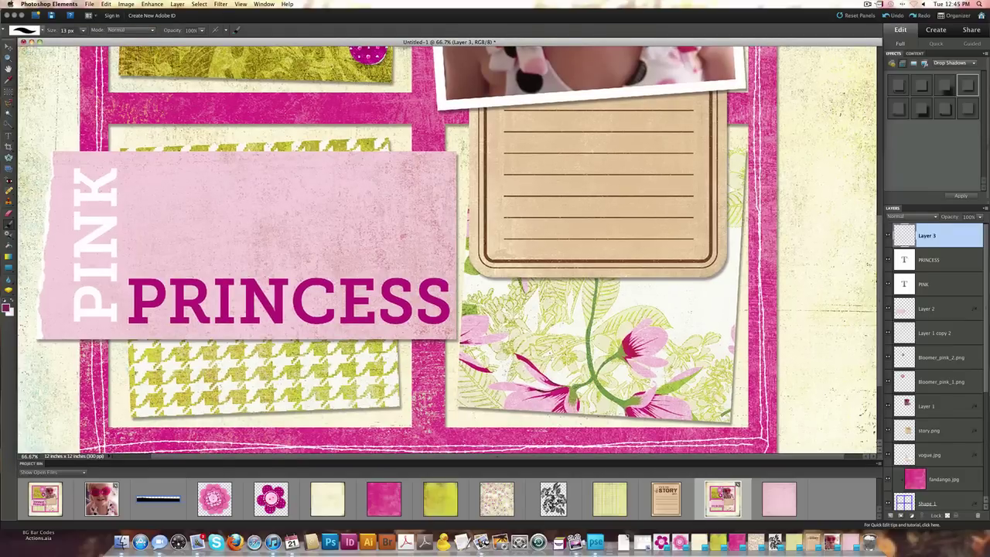
mouse_move(156, 186)
left_mouse_down()
mouse_move(135, 215)
mouse_move(141, 245)
mouse_move(186, 219)
mouse_move(218, 238)
mouse_move(340, 204)
mouse_move(415, 221)
mouse_move(418, 211)
mouse_move(423, 293)
mouse_move(456, 229)
left_mouse_up()
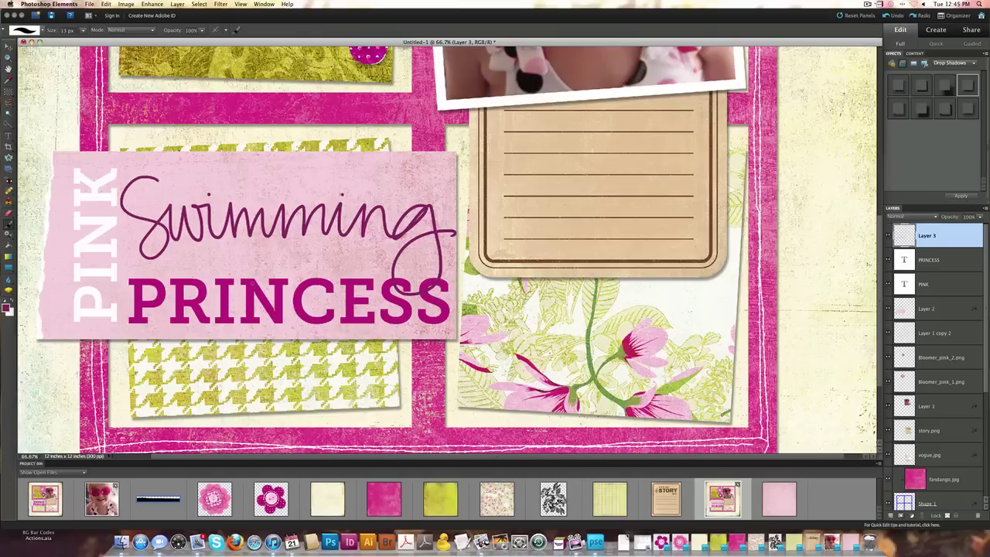
Move the PRINCESS text up closer to the handwritten word and bring its layer above the handwriting layer.
key("v")
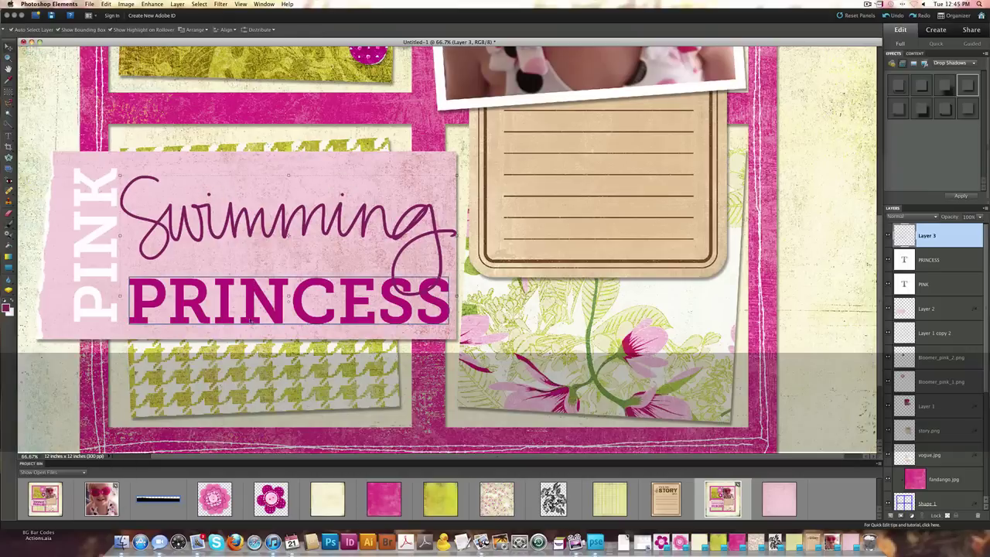
left_click_drag(251, 321, 249, 296)
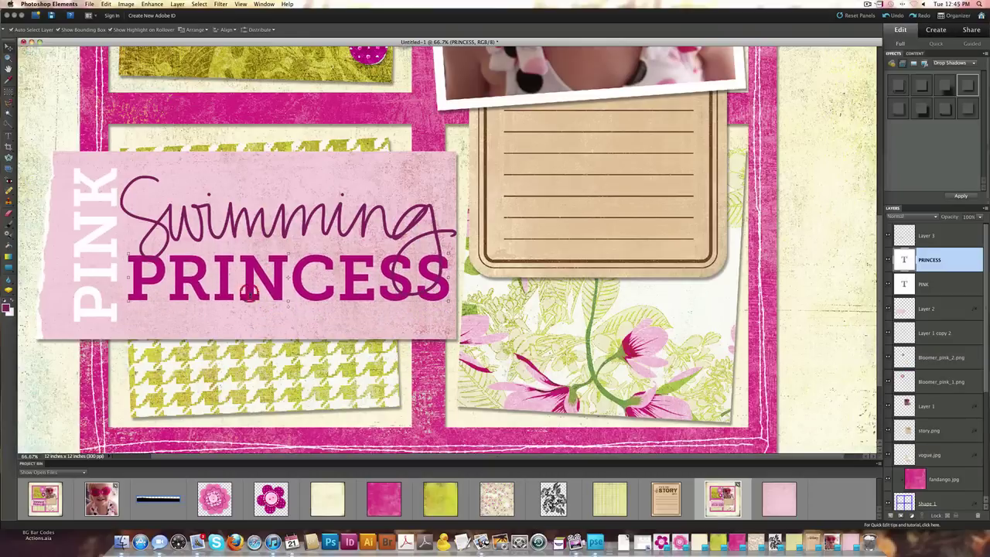
left_click_drag(935, 246, 936, 226)
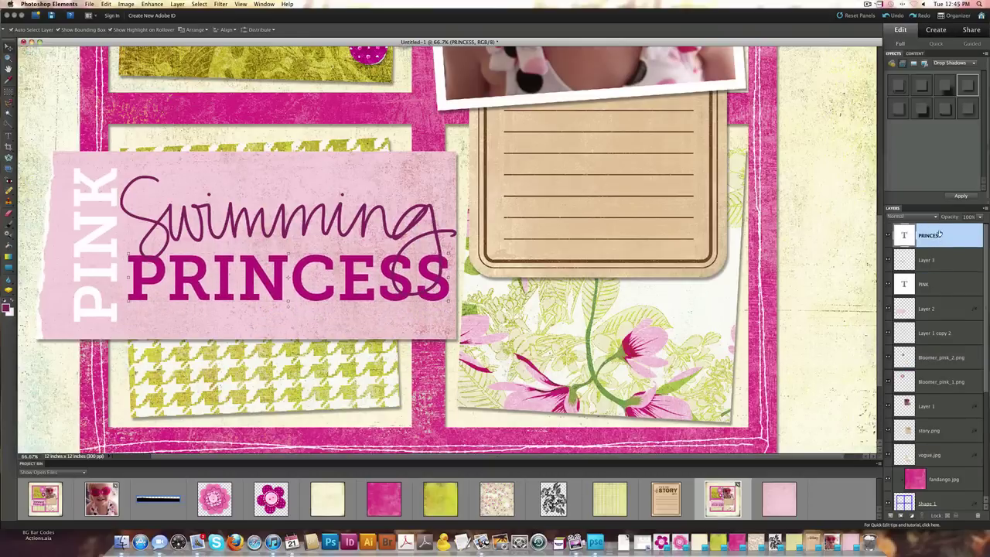
Scale the PINK text to 82.2% and move it up so its lower end lines up with PRINCESS.
left_click(113, 317)
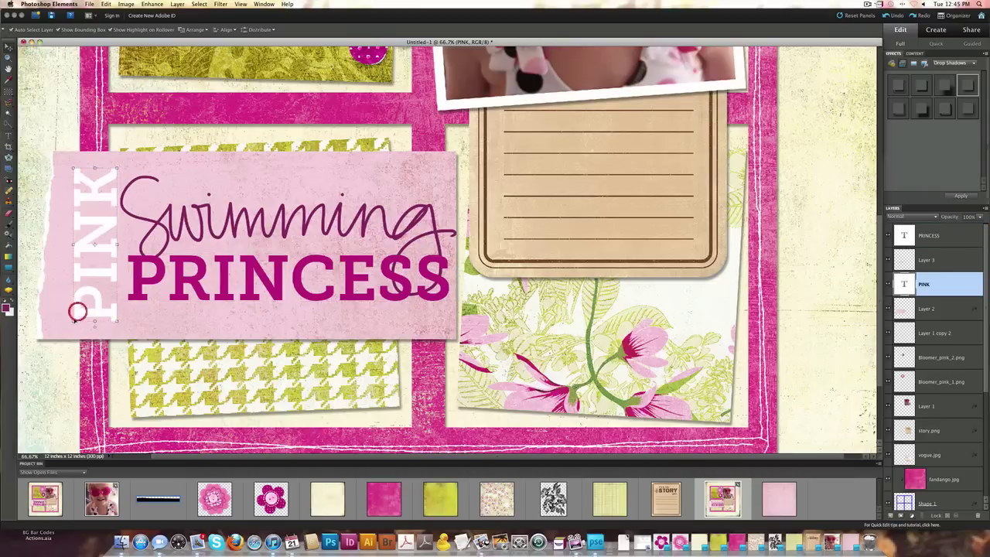
left_click(114, 314)
left_click(76, 173)
key("super+t")
left_click_drag(65, 165, 79, 192)
left_click_drag(106, 241, 105, 226)
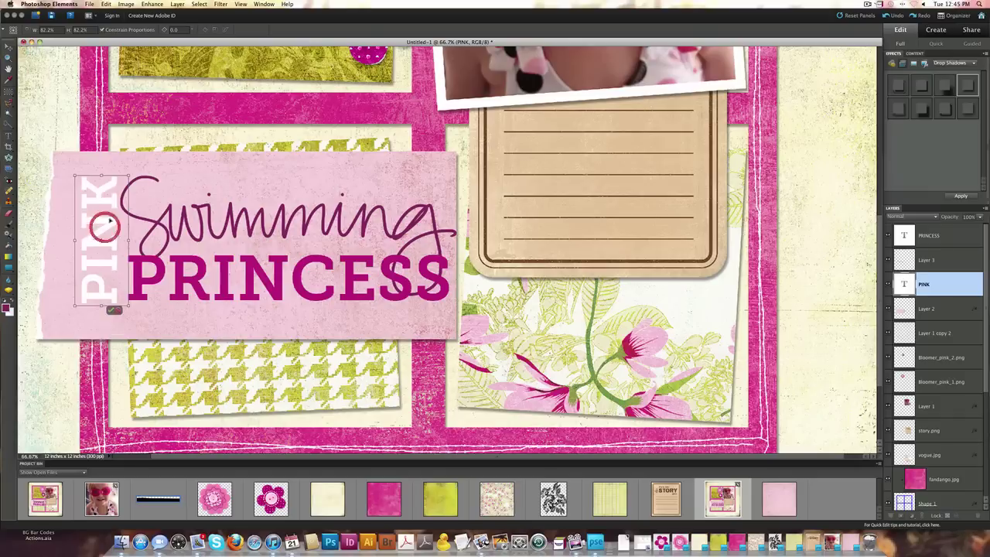
key("Up")
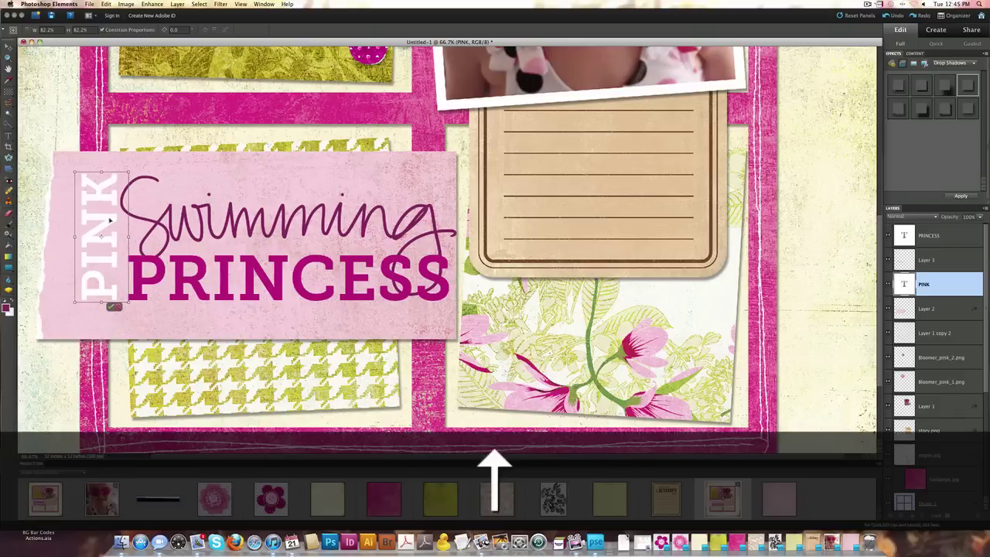
key("Return")
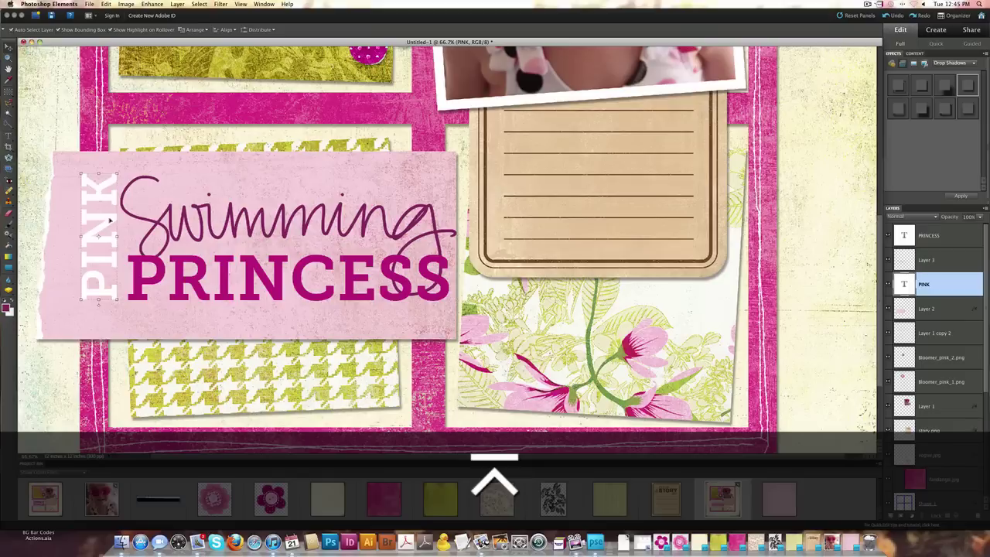
Select the PRINCESS, handwriting and PINK layers together and nudge the whole title left on the strip.
left_click(924, 242, "shift")
key("shift+Left")
key("shift+Left")
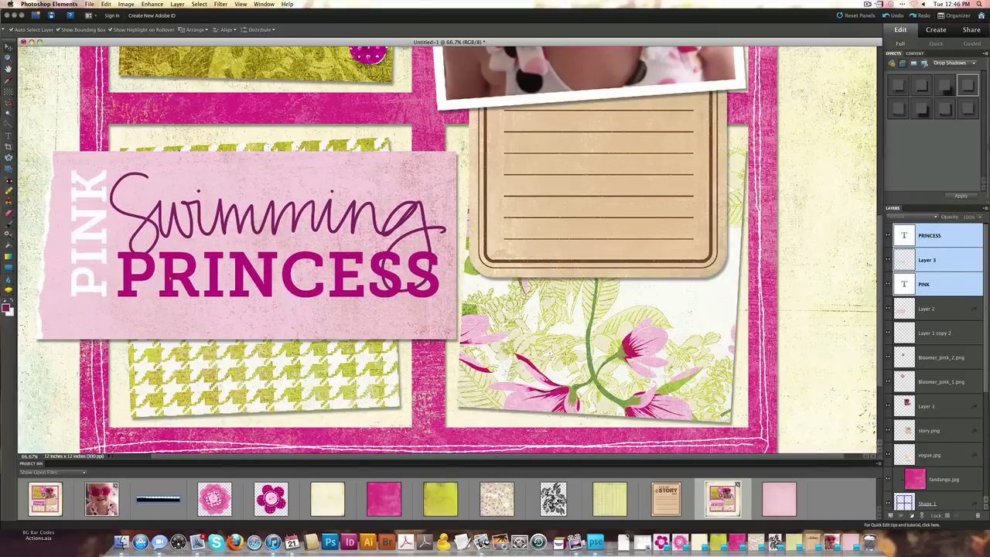
Trim a narrow band off the lower edge of the pink strip with a rectangular selection and deselect.
left_click(933, 309)
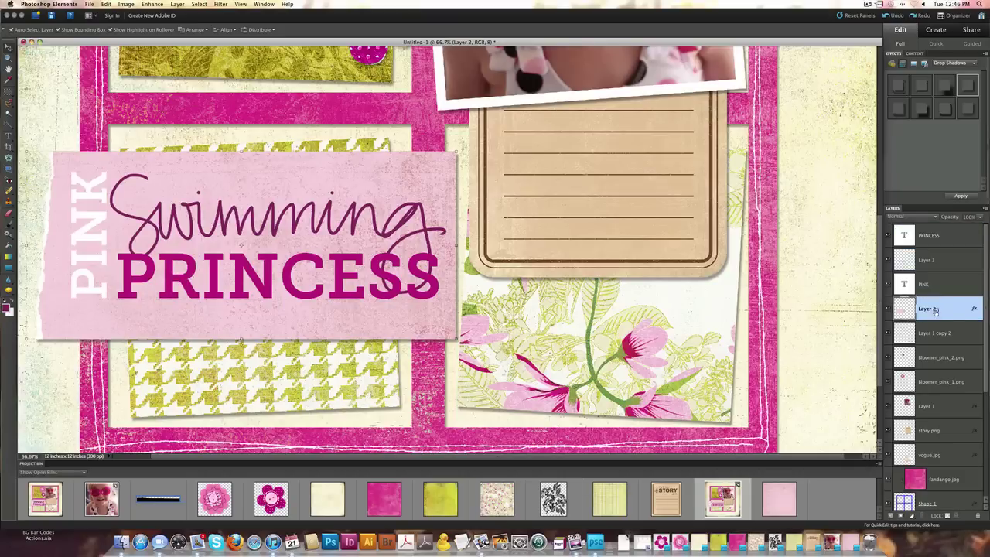
key("m")
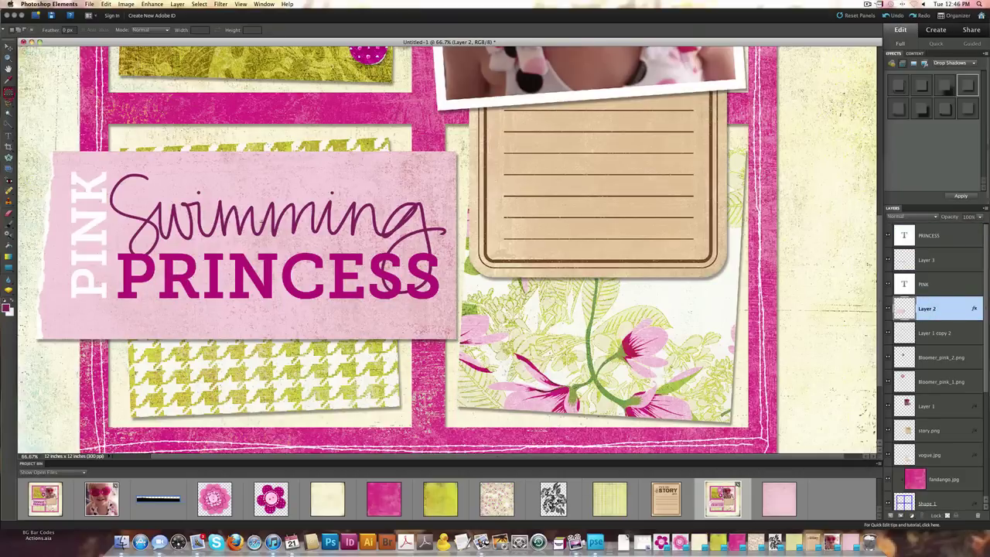
left_click_drag(9, 314, 11, 317)
key("Delete")
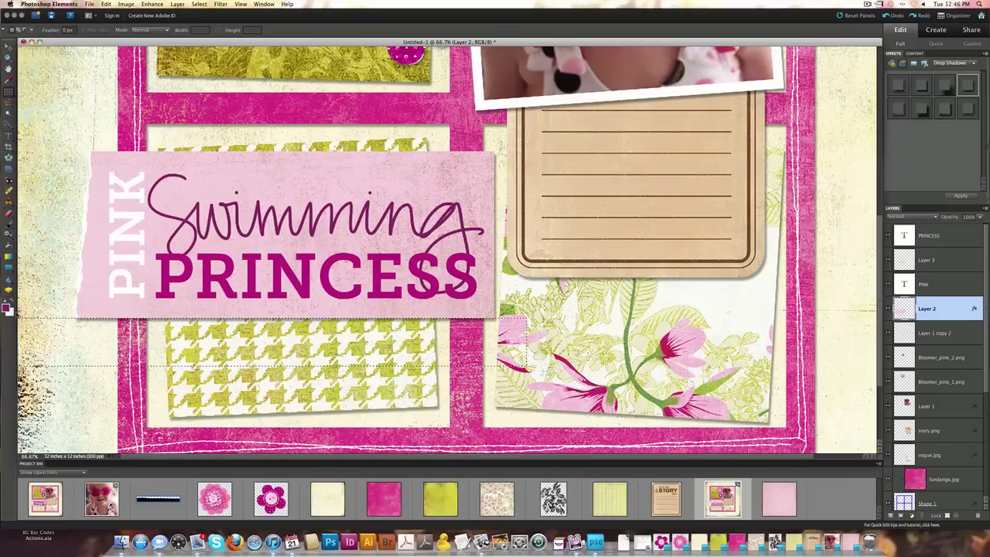
key("ctrl+d")
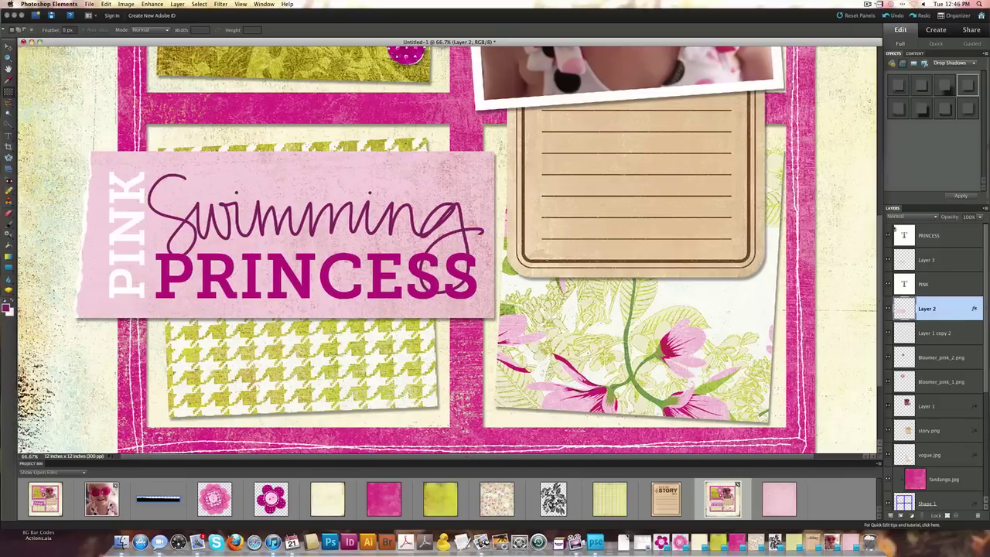
Select the strip together with its three title layers, rotate them 2.4 degrees and shift them slightly into place.
key("shift")
left_click(943, 237, "shift")
key("super+0")
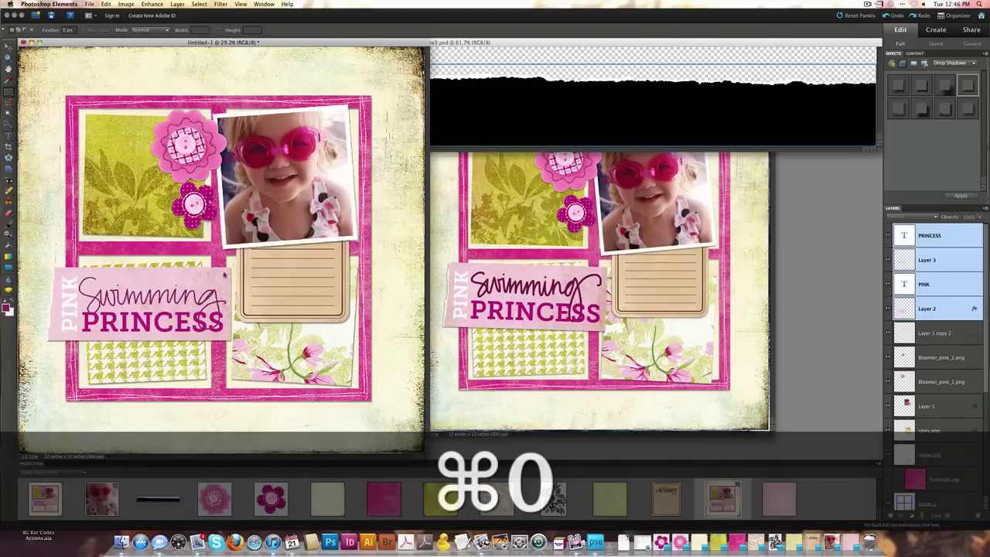
key("super+t")
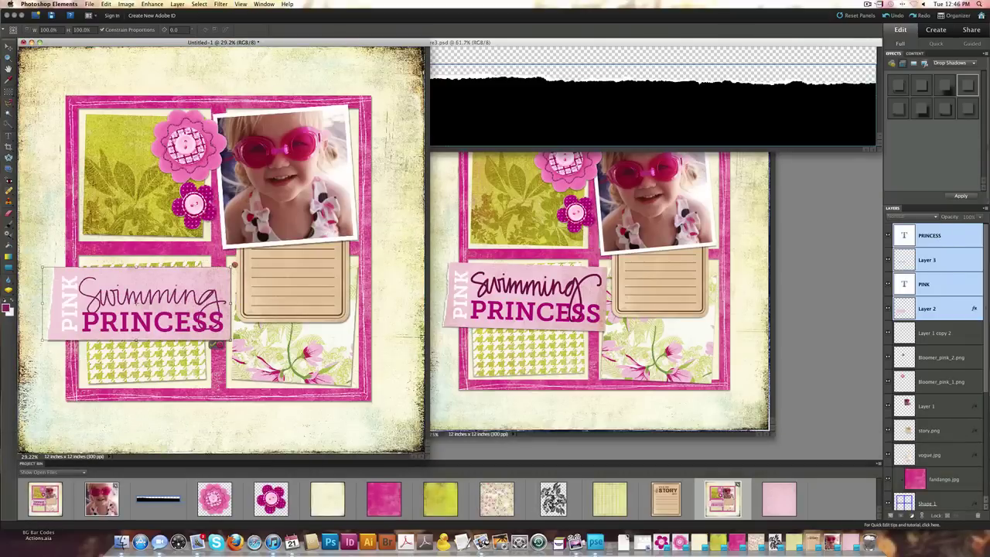
left_click_drag(214, 342, 215, 348)
left_click_drag(193, 290, 196, 290)
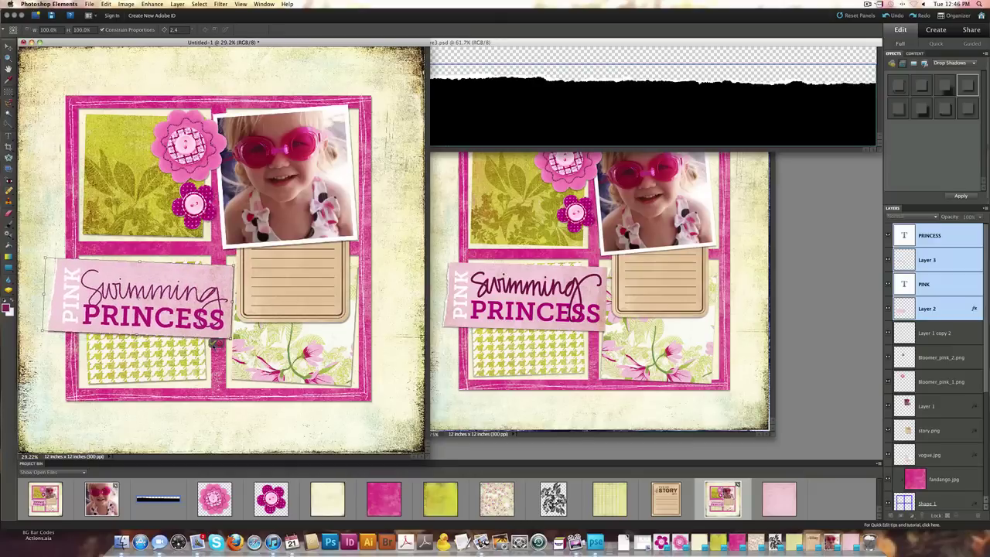
key("Return")
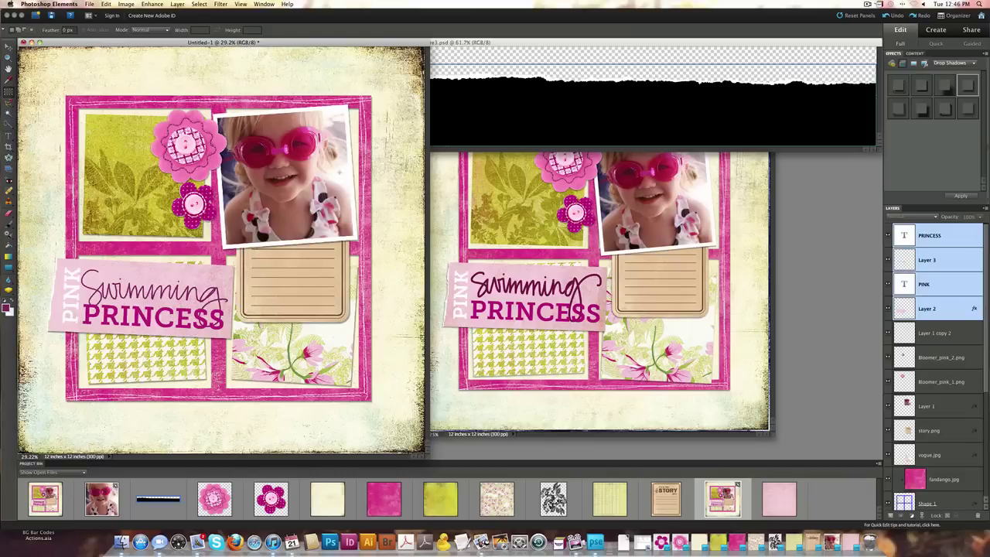
Close texture3.psd and place the finished page.psd window clear of the working page.
double_click(503, 42)
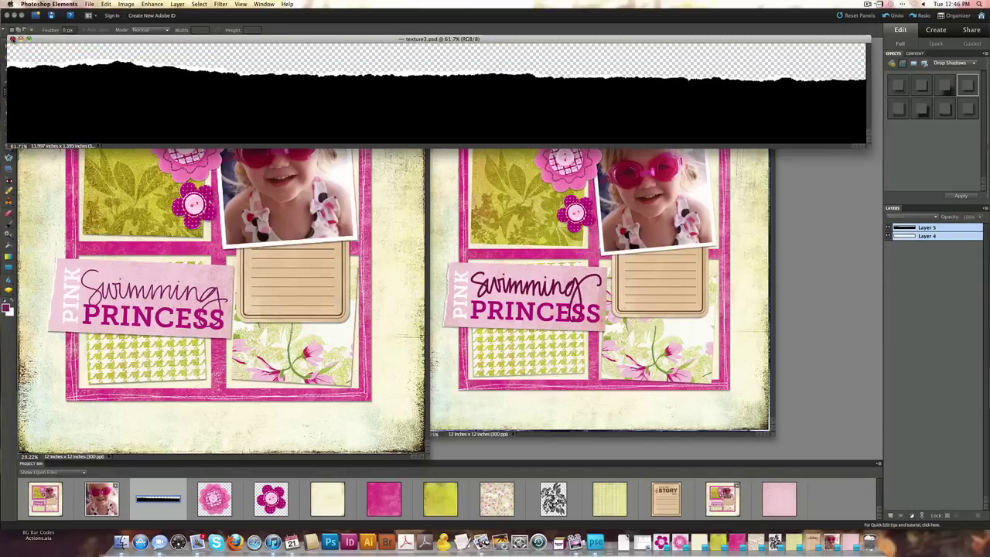
left_click(12, 37)
double_click(520, 82)
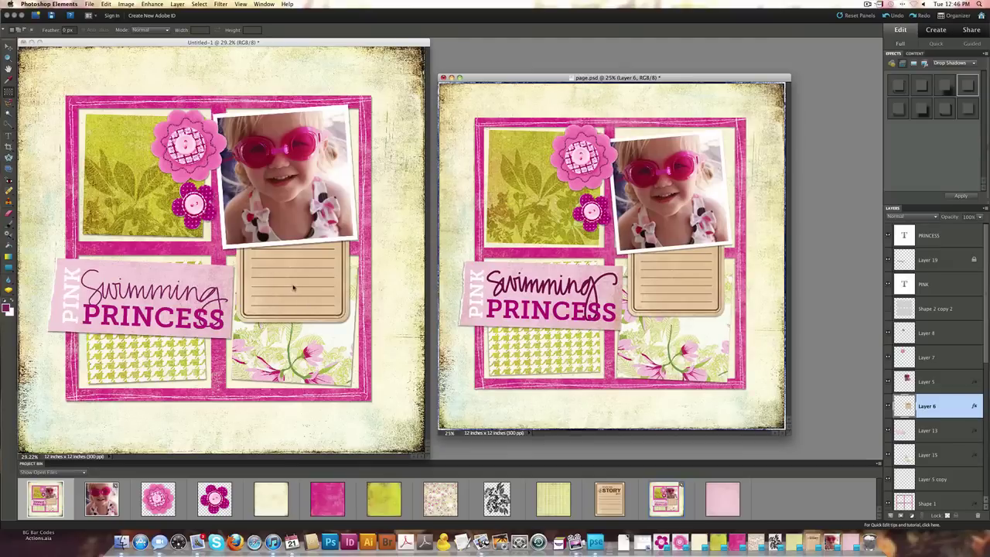
left_click(143, 93)
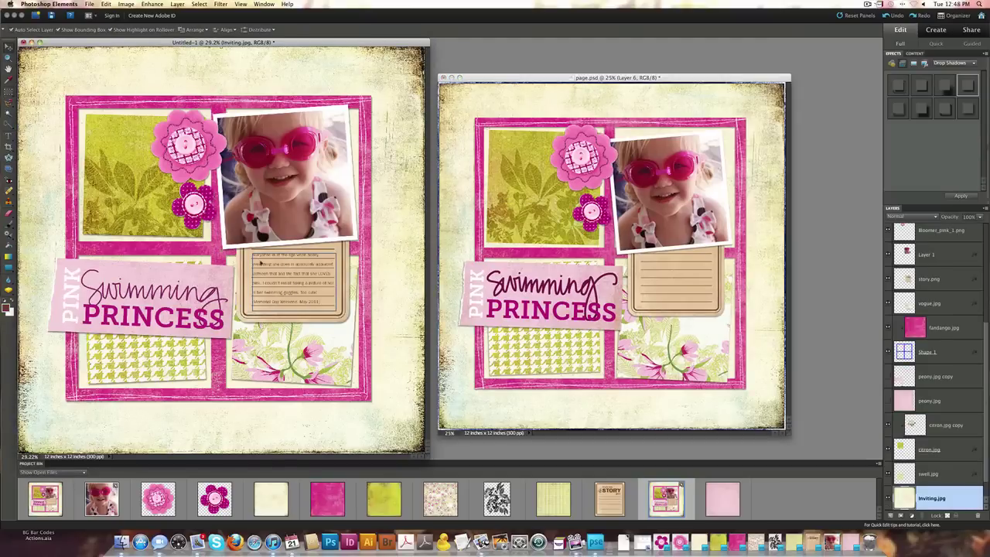